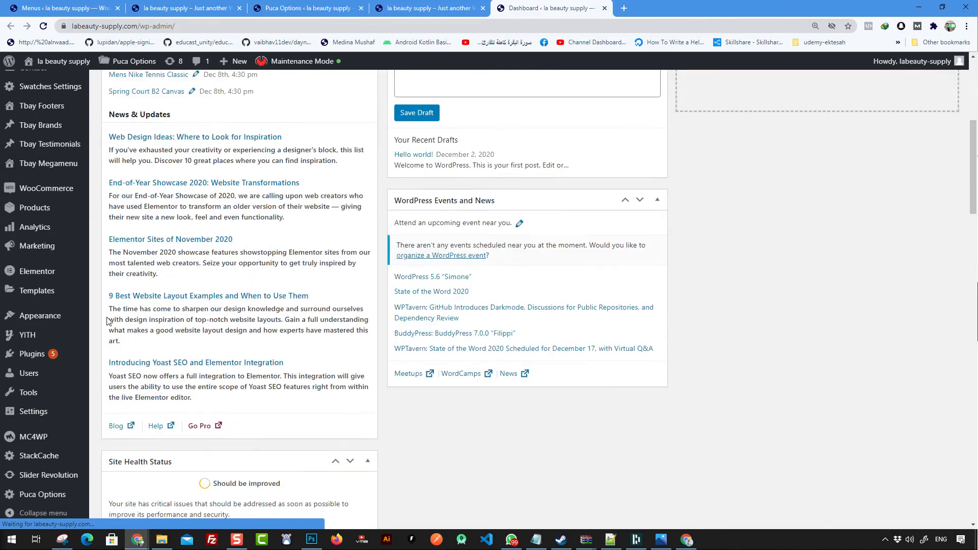
Step: Go to Appearance > Widgets from the admin sidebar
mouse_move(43, 315)
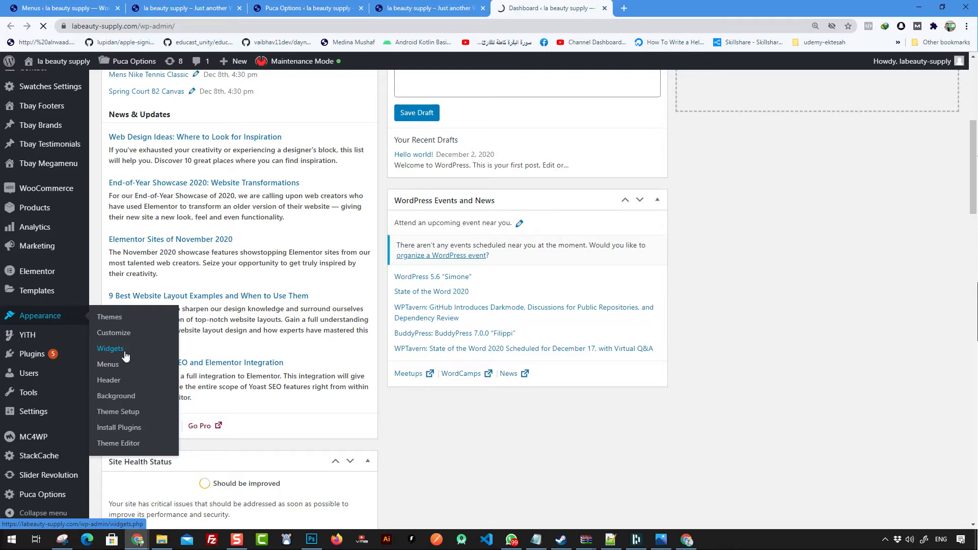
click(110, 348)
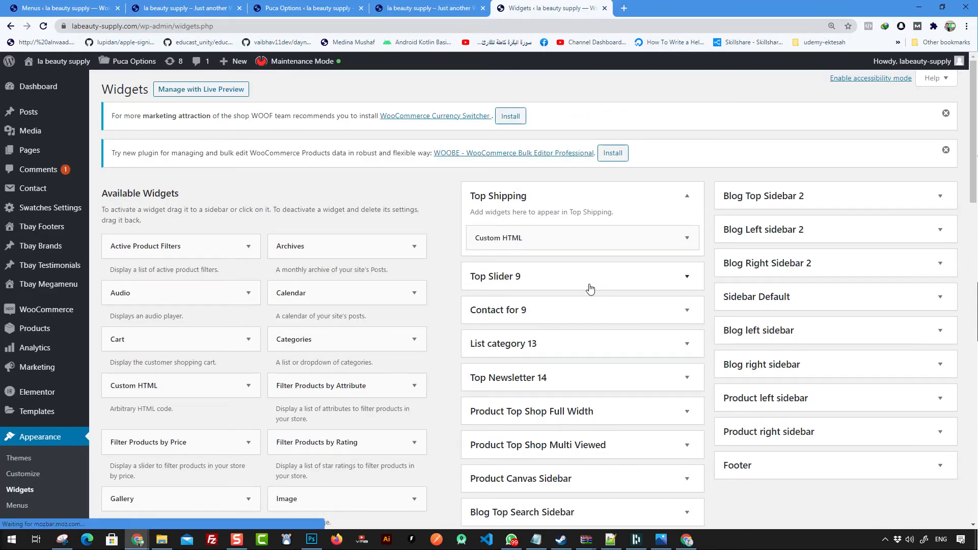
Step: Collapse the Top Shipping sidebar and expand the Footer sidebar
scroll(590, 288, down, 2)
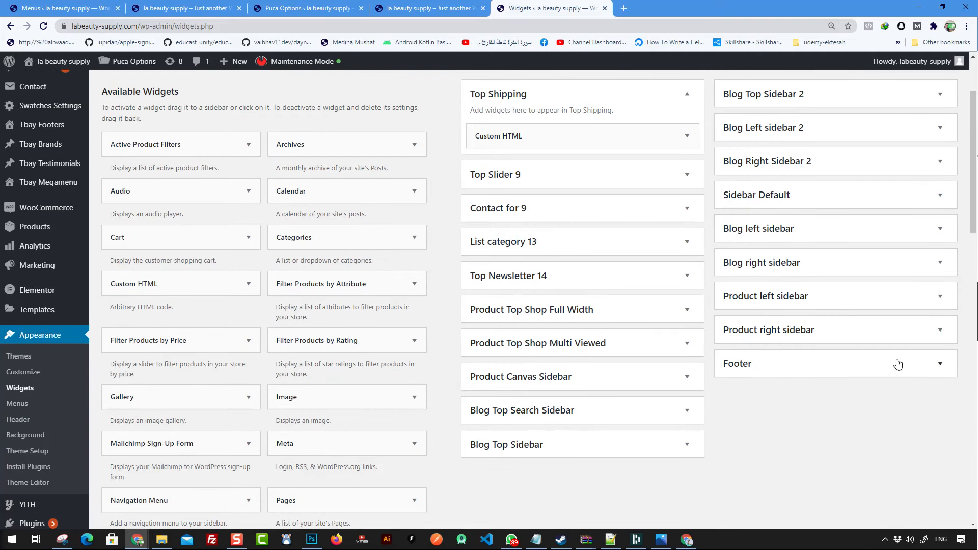
scroll(865, 341, up, 2)
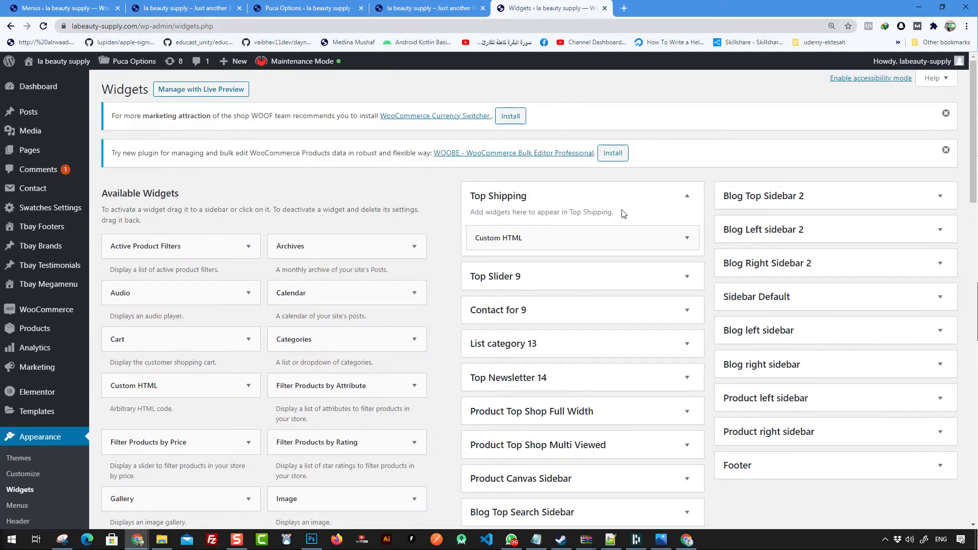
scroll(580, 228, down, 1)
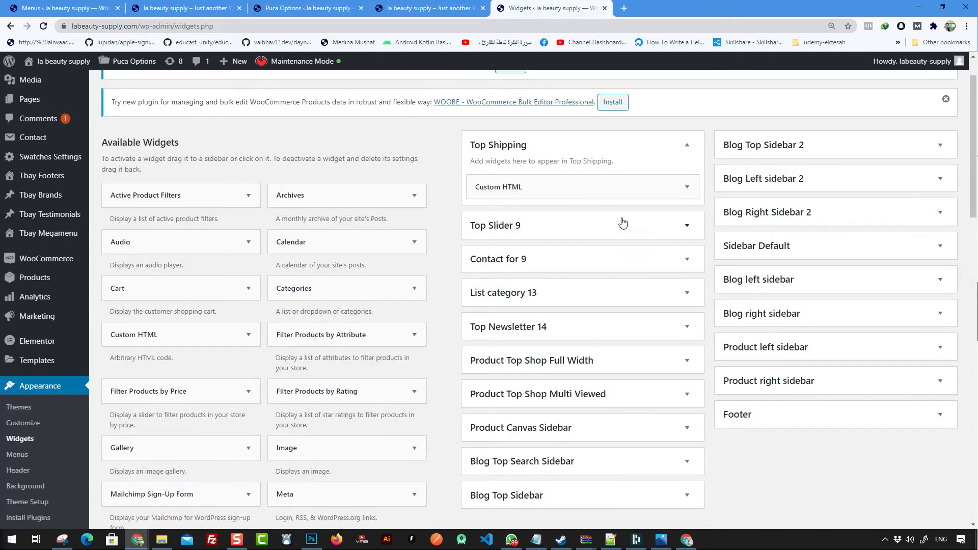
click(652, 151)
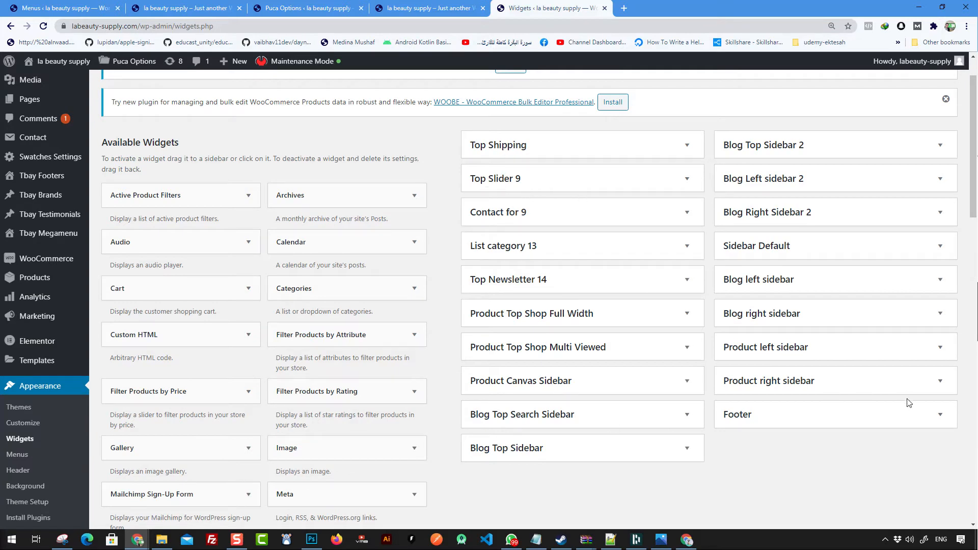
scroll(828, 389, down, 2)
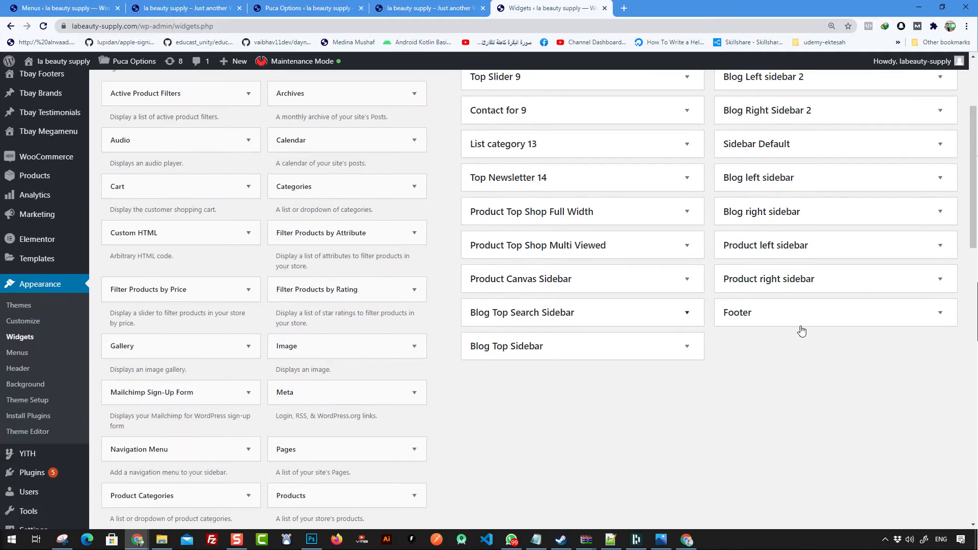
click(787, 312)
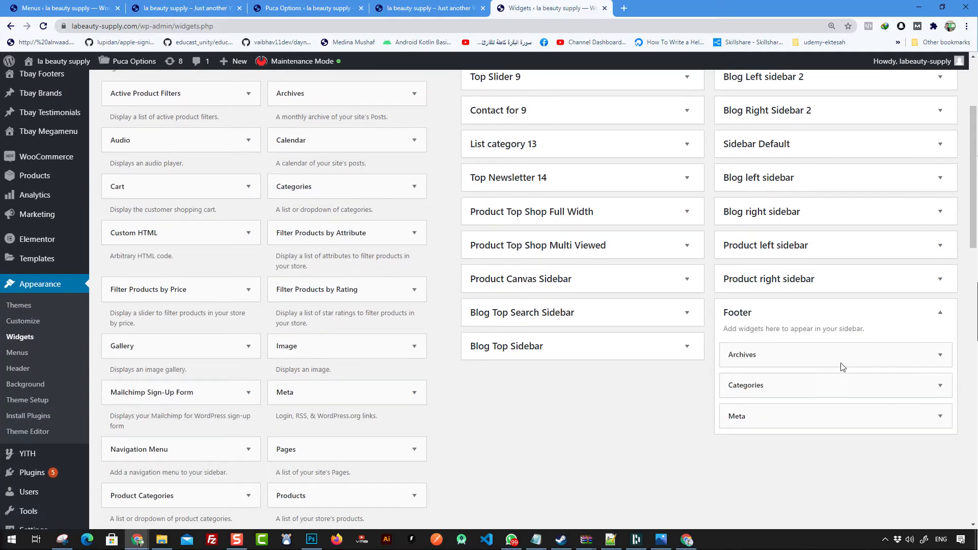
Step: Expand and then collapse the Footer's Archives, Categories and Meta widgets
click(780, 356)
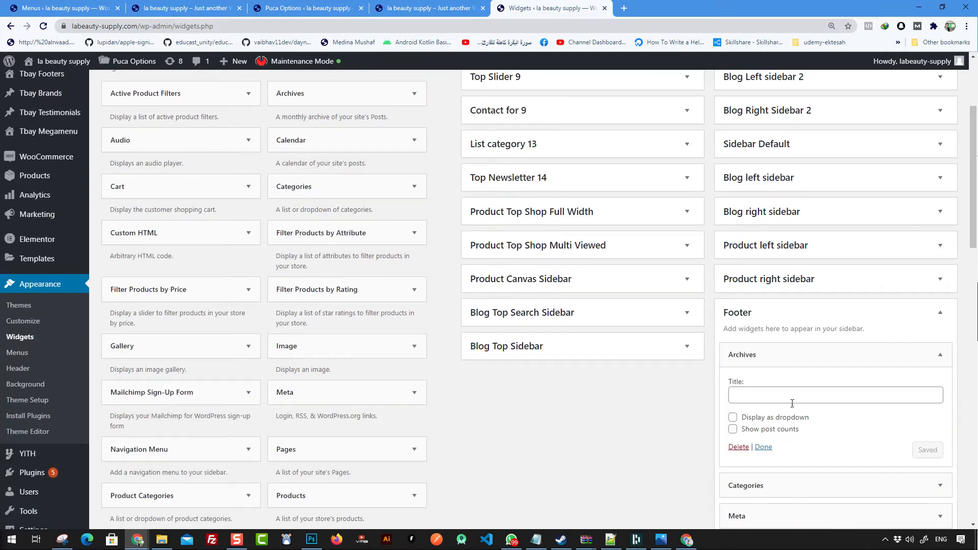
scroll(786, 382, down, 3)
click(761, 332)
click(782, 473)
scroll(833, 329, down, 3)
click(765, 325)
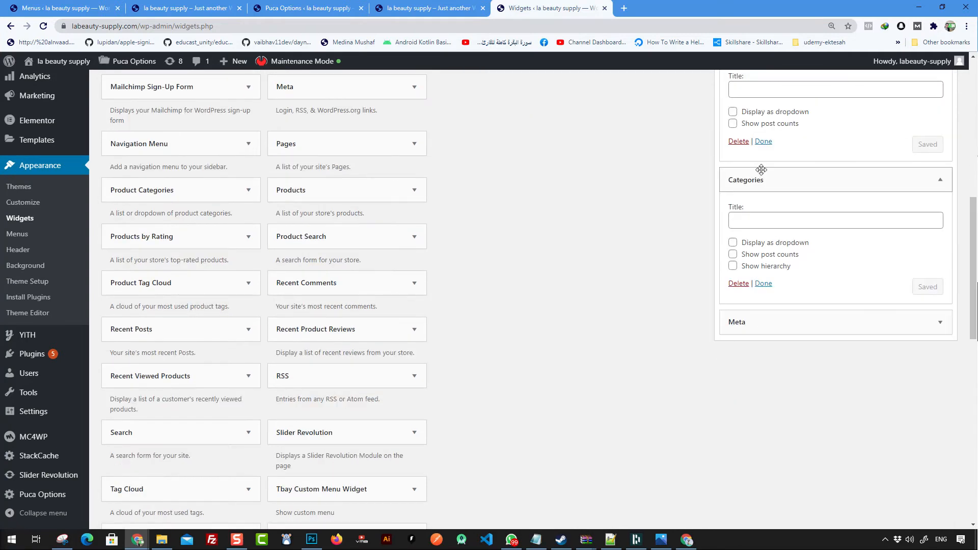
click(759, 177)
scroll(784, 204, up, 3)
click(784, 204)
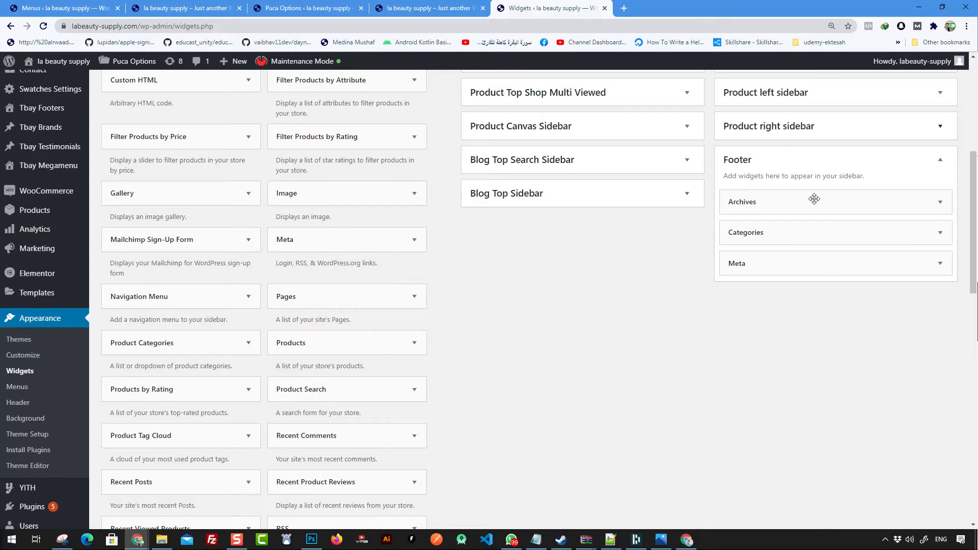
scroll(773, 212, up, 1)
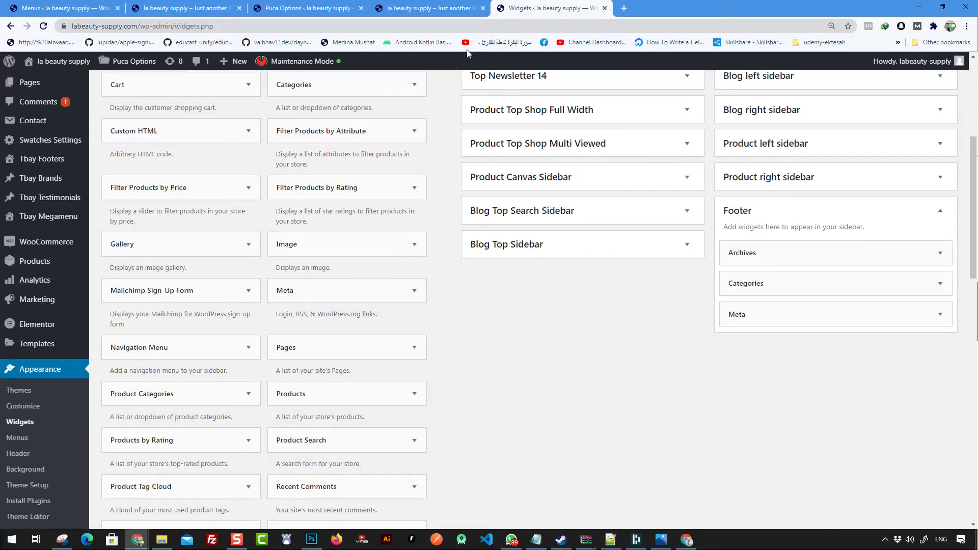
mouse_move(125, 62)
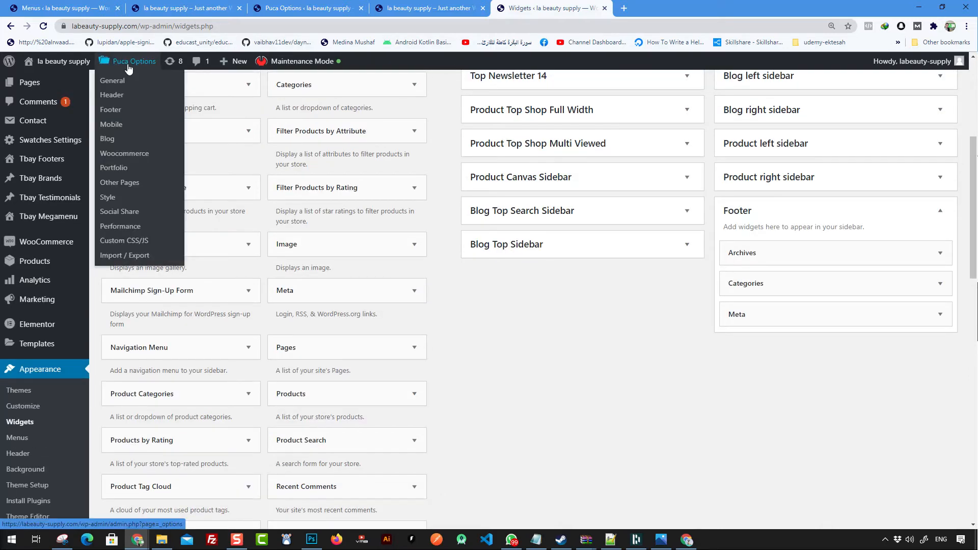
Step: Open Puca Options > Footer in a new tab and keep Select Footer Layout at Footer 7
middle_click(121, 118)
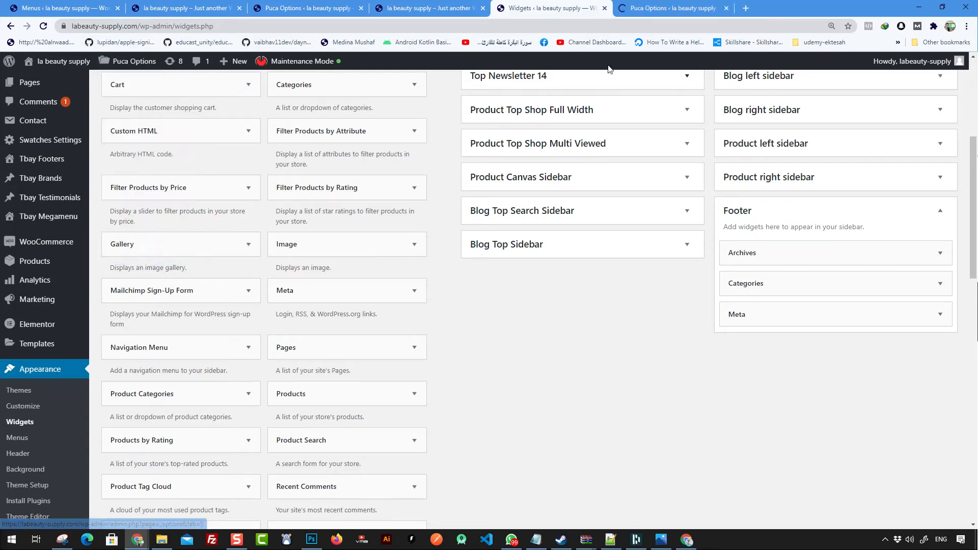
click(662, 9)
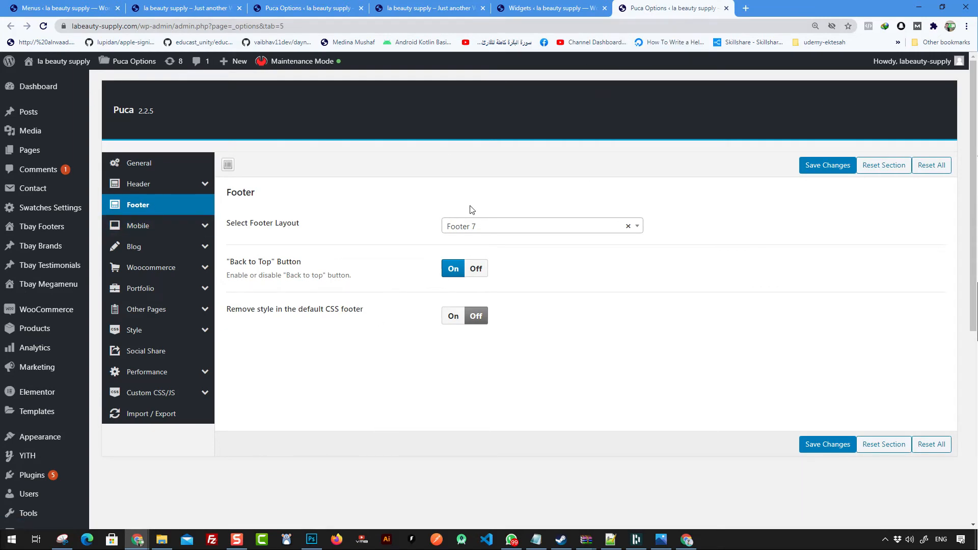
click(471, 234)
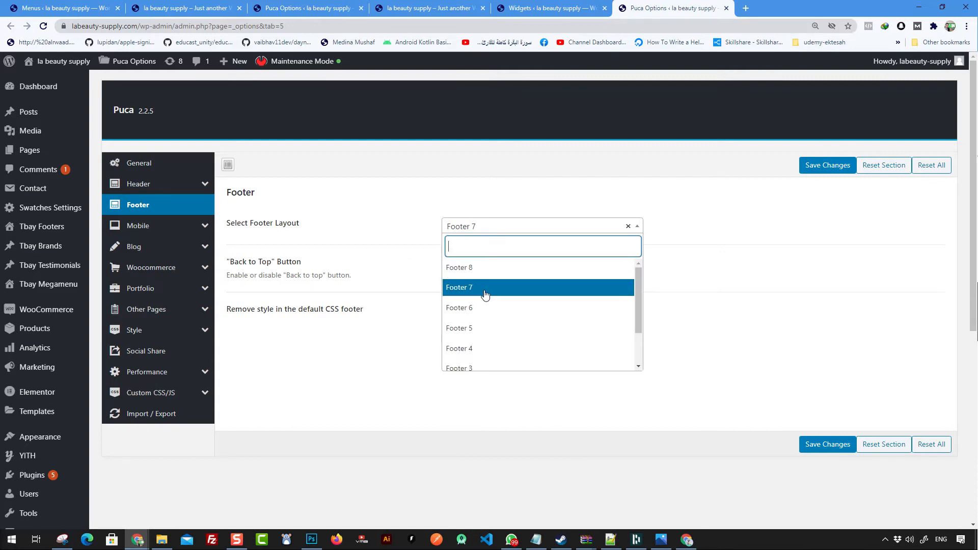
click(409, 238)
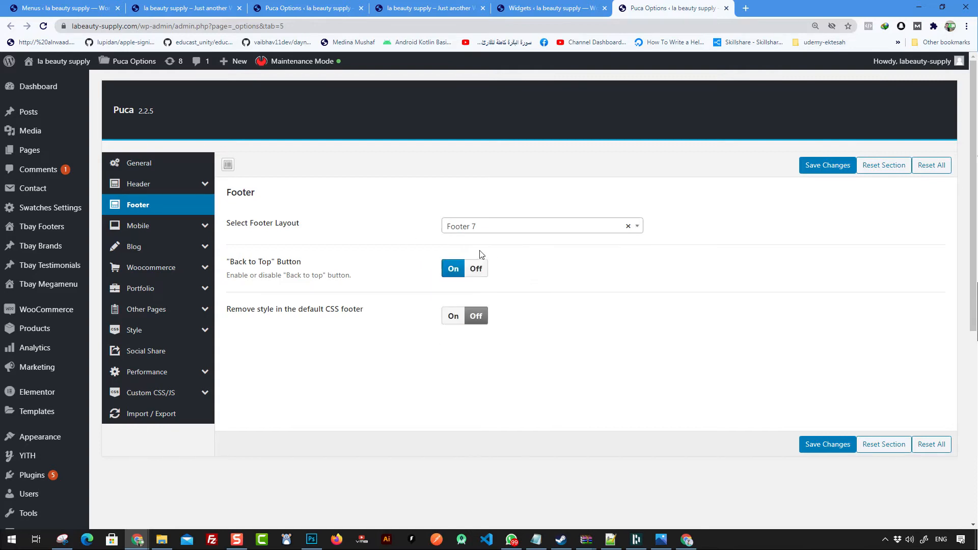
click(476, 231)
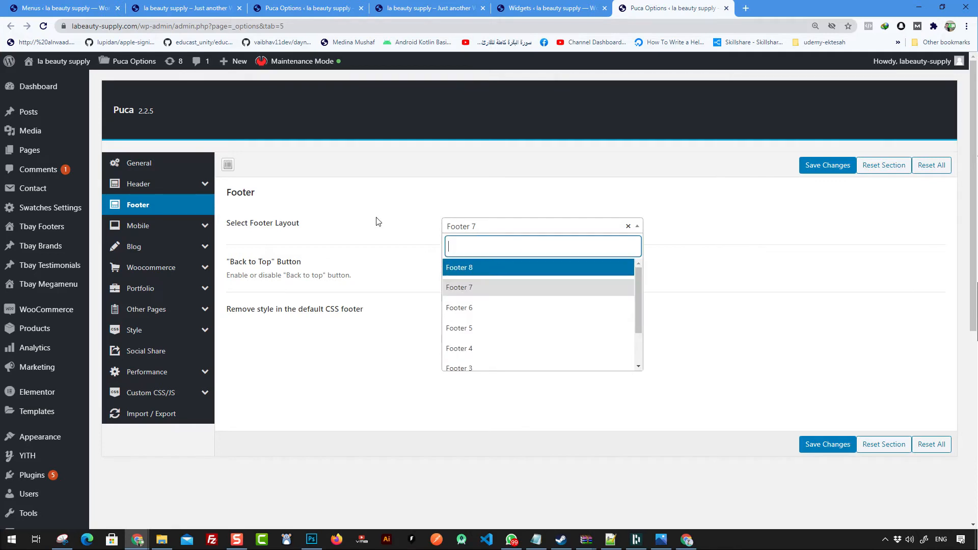
click(394, 218)
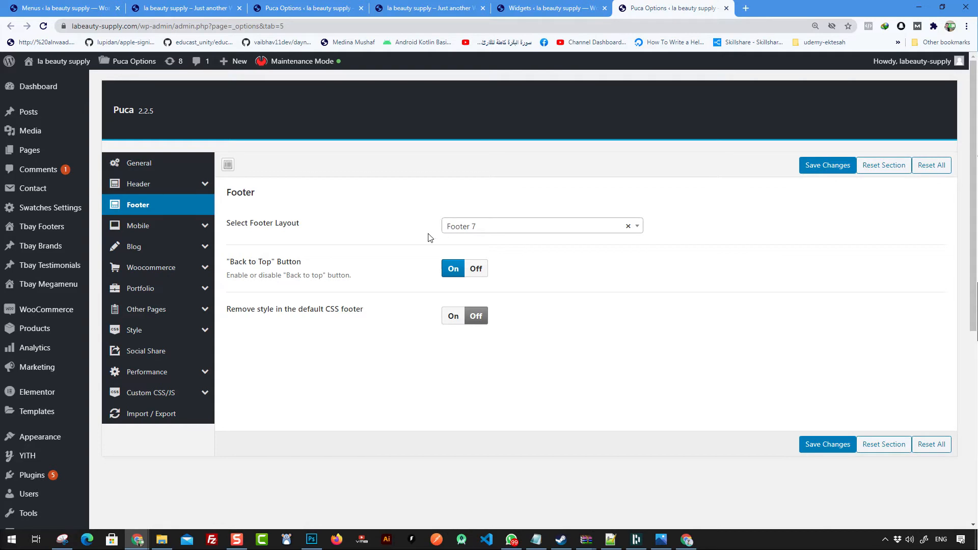
scroll(313, 252, down, 2)
scroll(321, 255, up, 2)
mouse_move(56, 230)
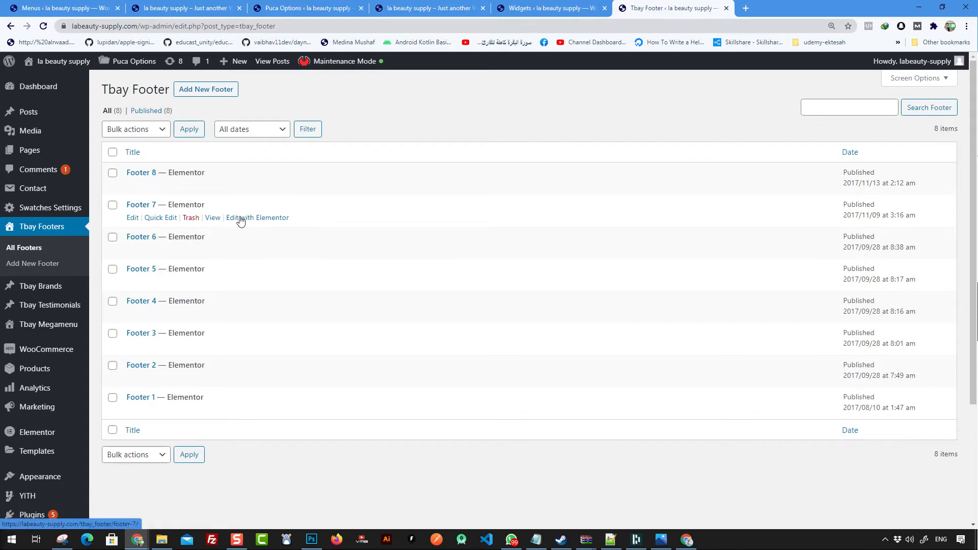
Step: Edit Footer 7 from the All Footers list with Elementor
click(268, 219)
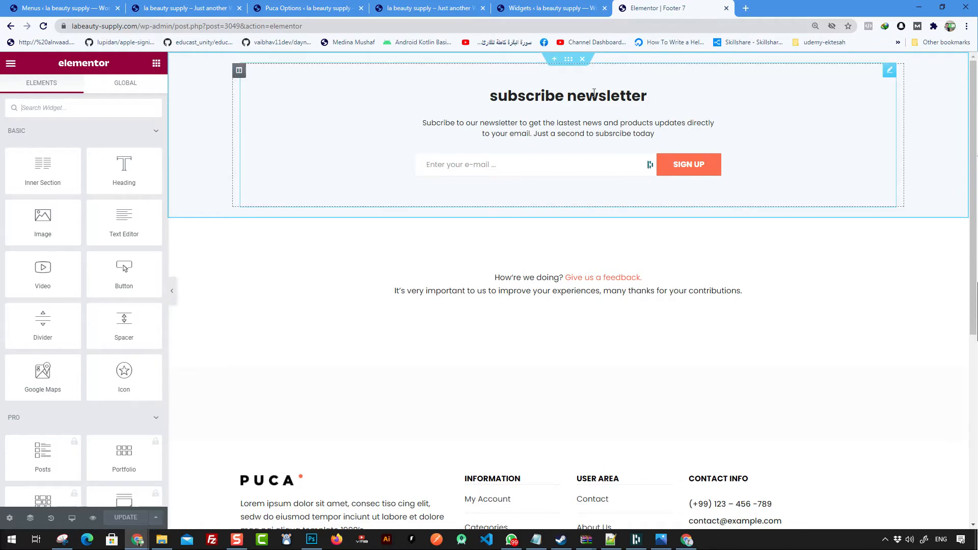
Step: Delete the subscribe newsletter section and select the feedback Text Editor widget
click(567, 96)
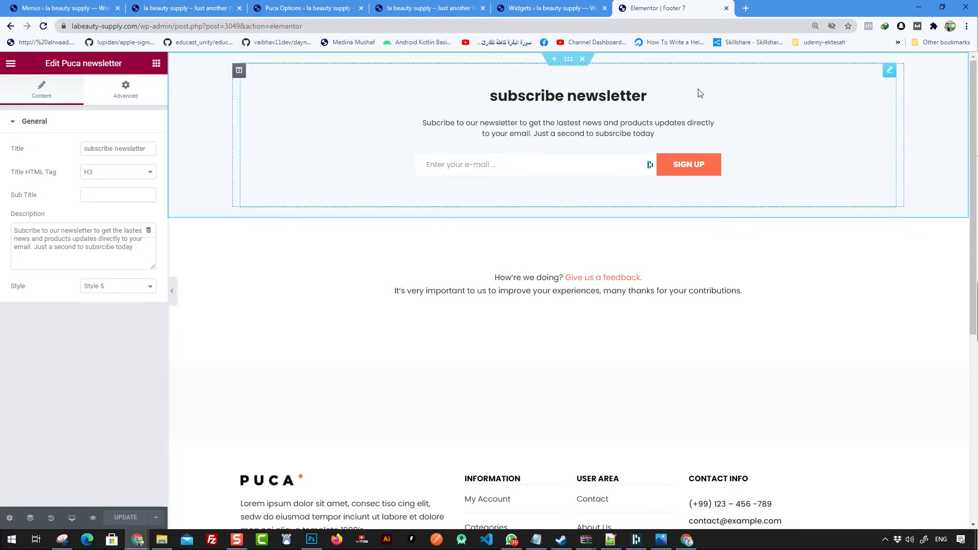
click(582, 60)
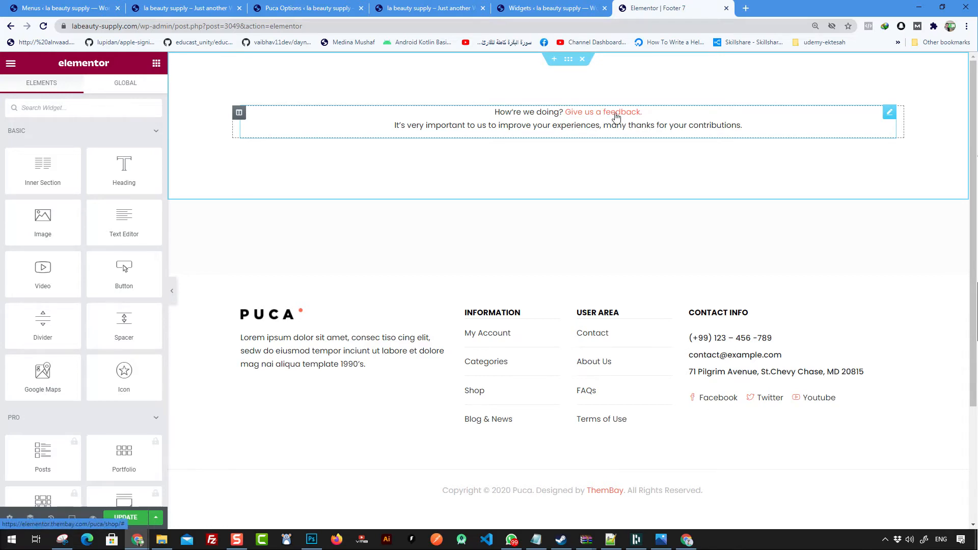
click(659, 129)
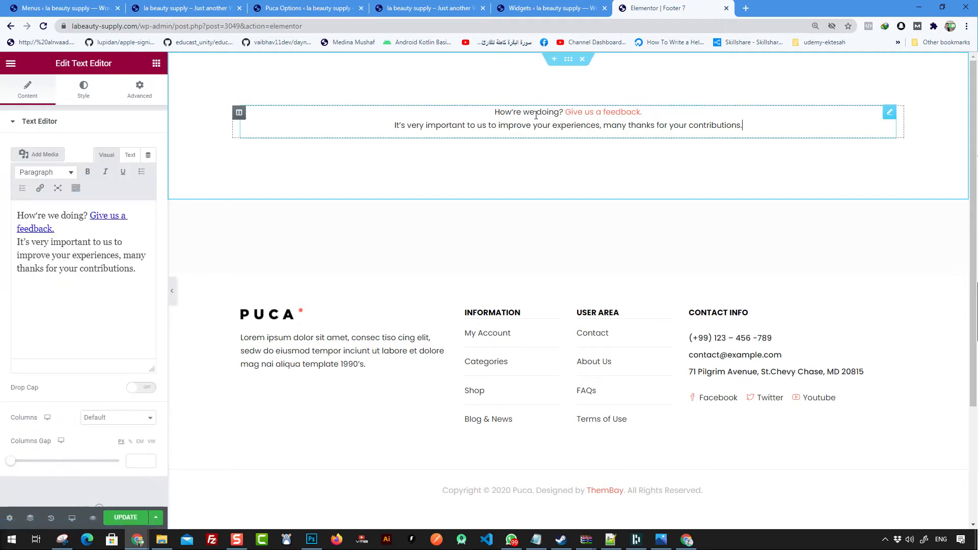
Step: Reload the live storefront and copy the Contact Us link address
click(289, 8)
click(185, 8)
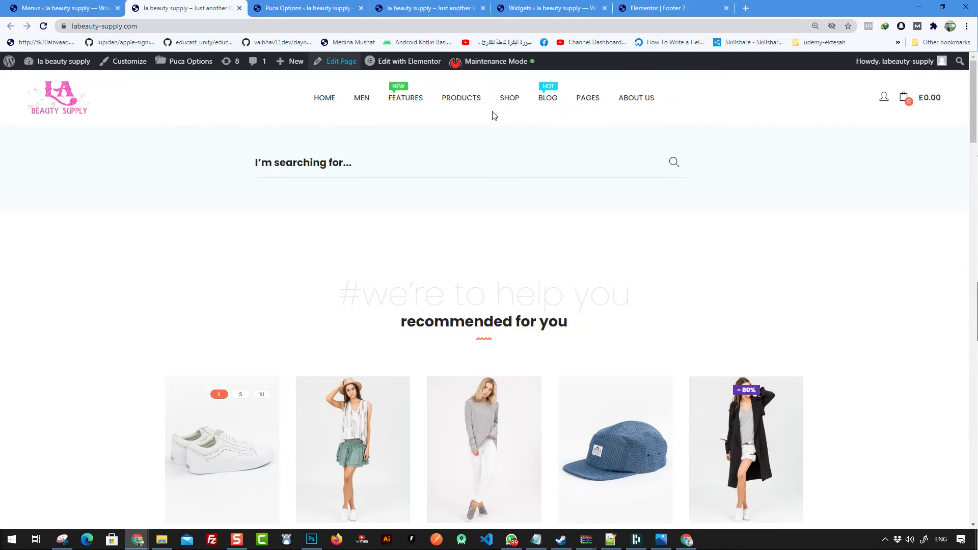
right_click(198, 127)
click(235, 158)
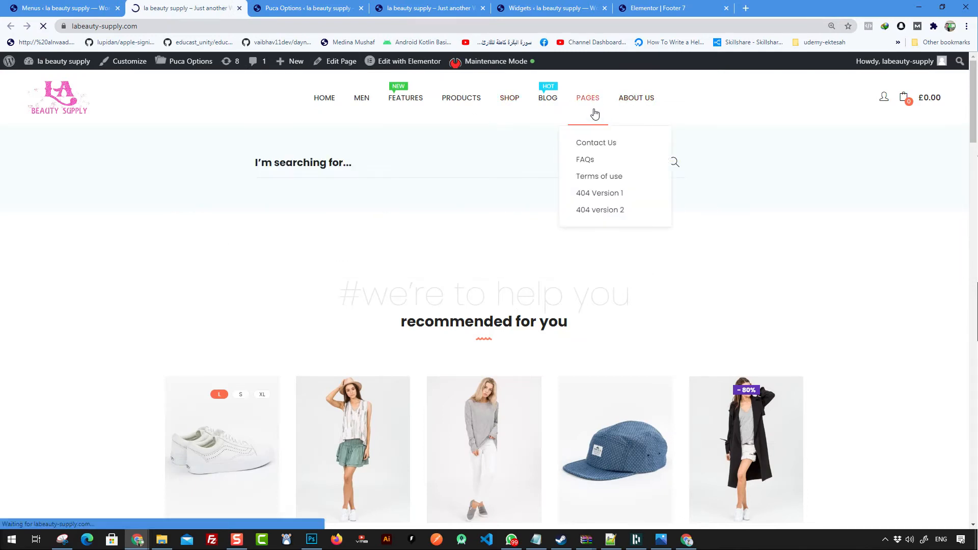
right_click(663, 97)
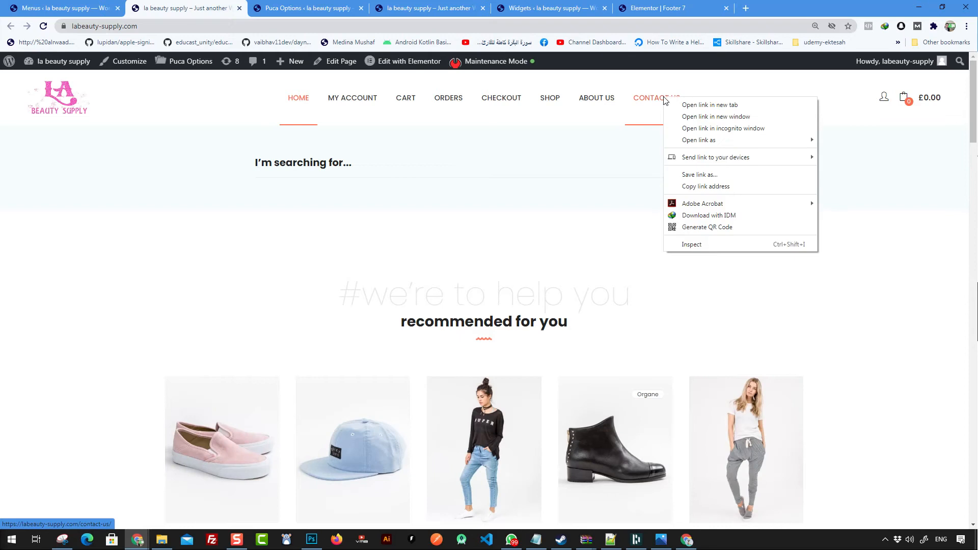
click(711, 187)
Step: Point the 'Give us a feedback.' link in Footer 7 to the copied contact-us URL
click(657, 8)
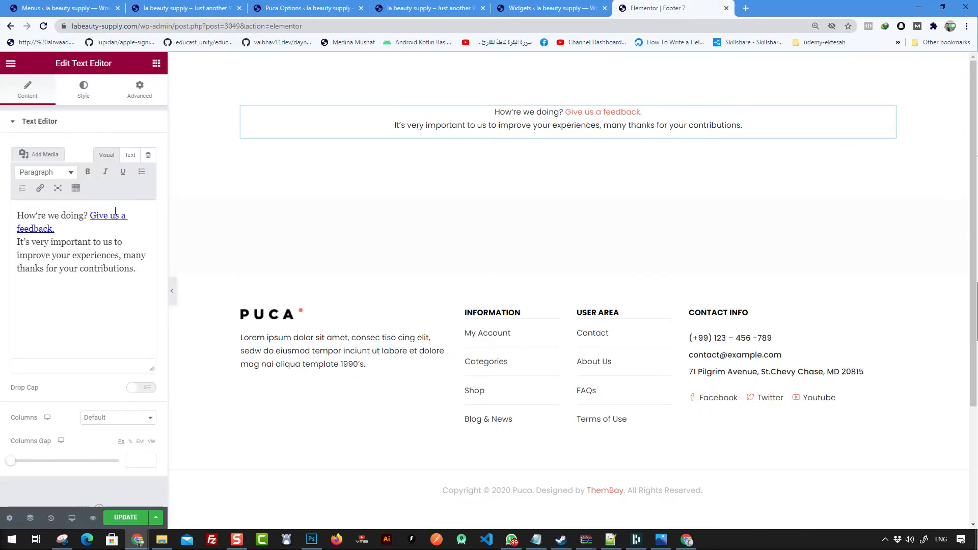
click(99, 217)
click(156, 248)
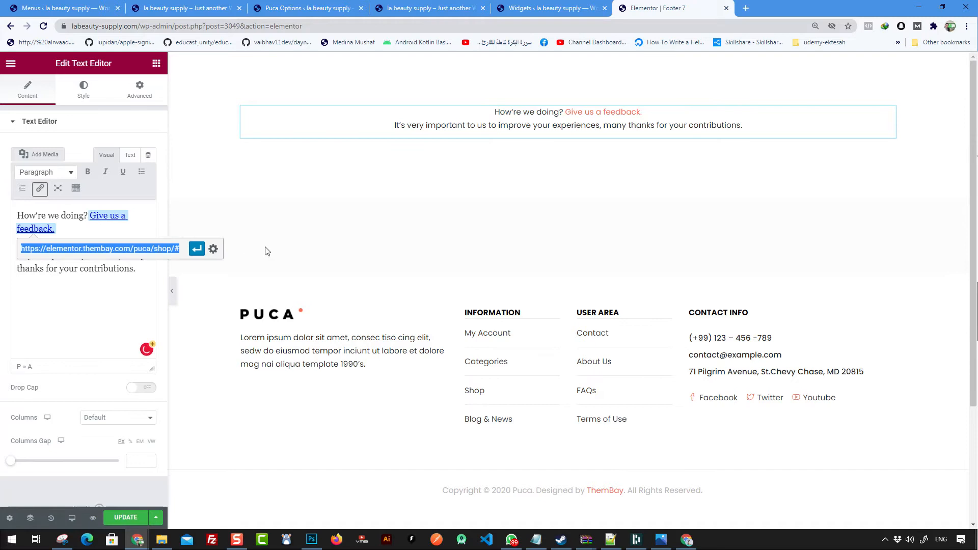
key(ctrl+v)
click(197, 248)
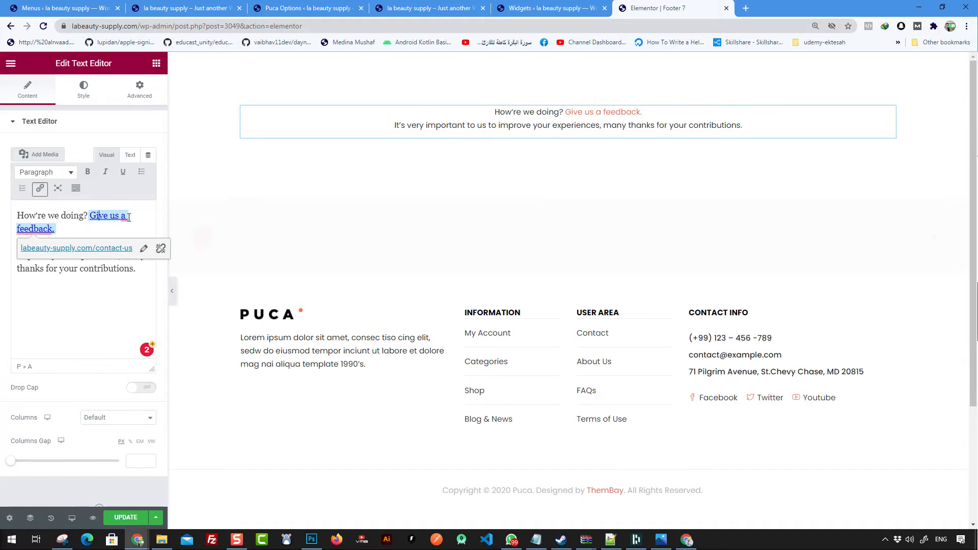
scroll(621, 170, down, 3)
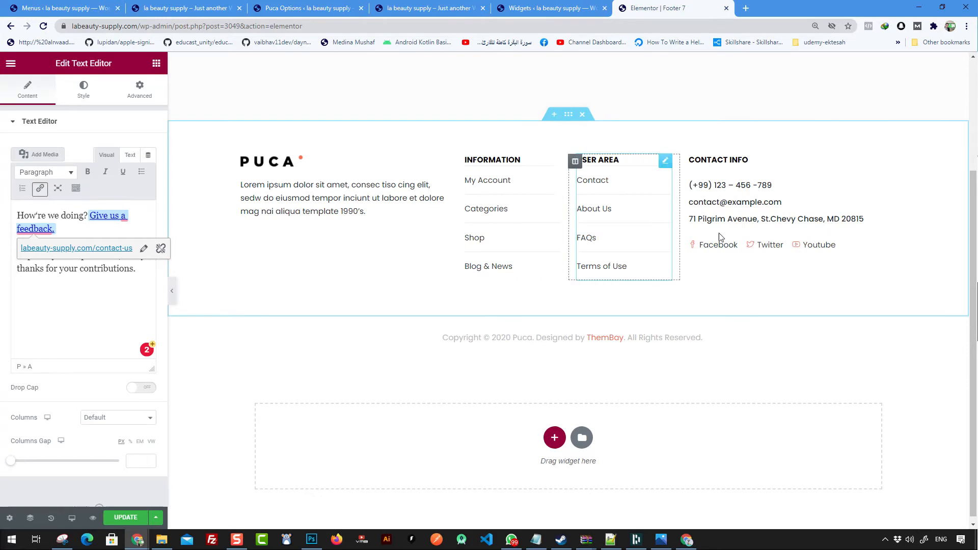
click(494, 343)
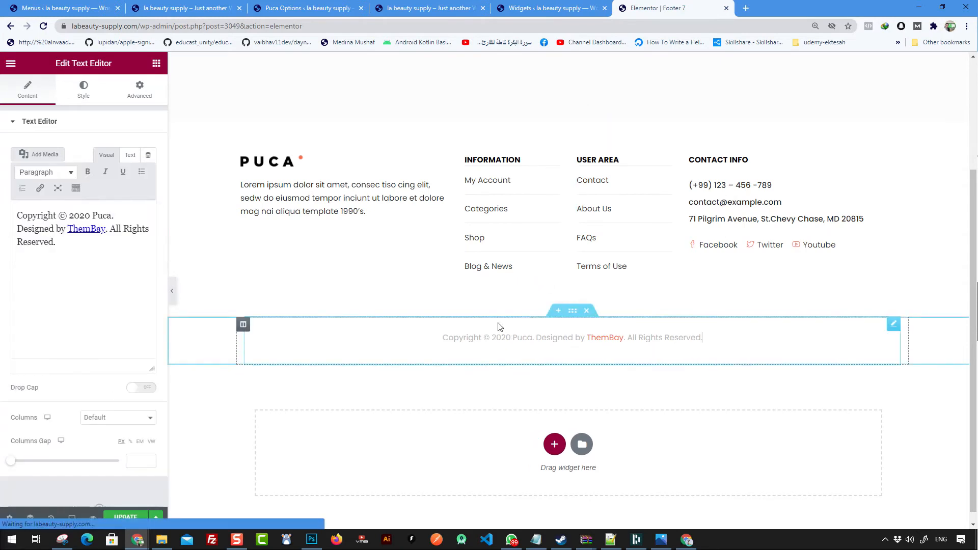
Step: Replace Puca in the copyright line with the site name labeauty-supply
double_click(520, 341)
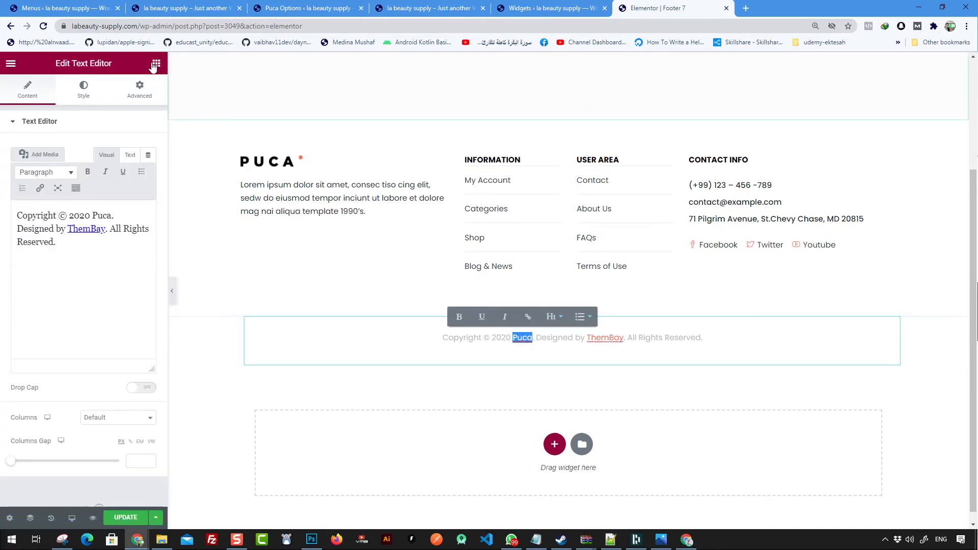
drag(122, 26, 67, 29)
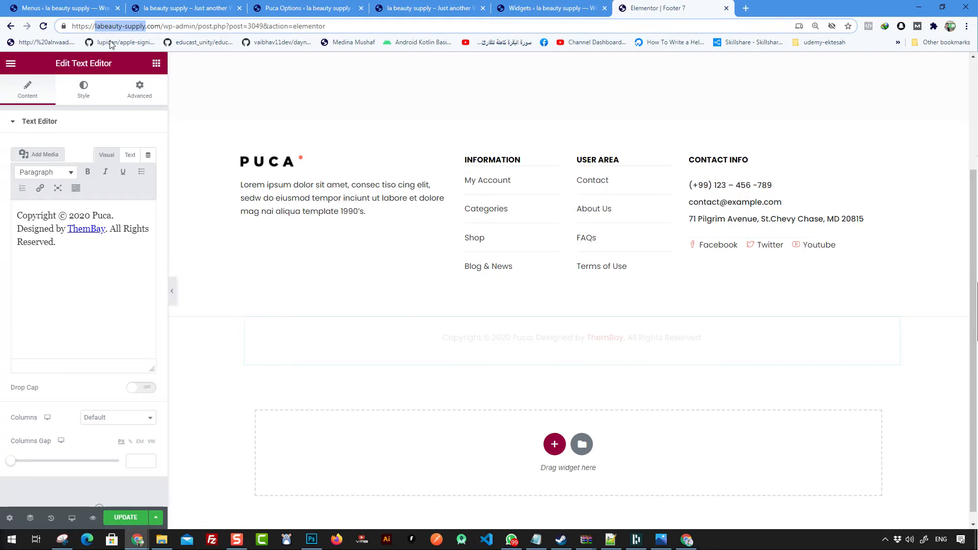
click(565, 337)
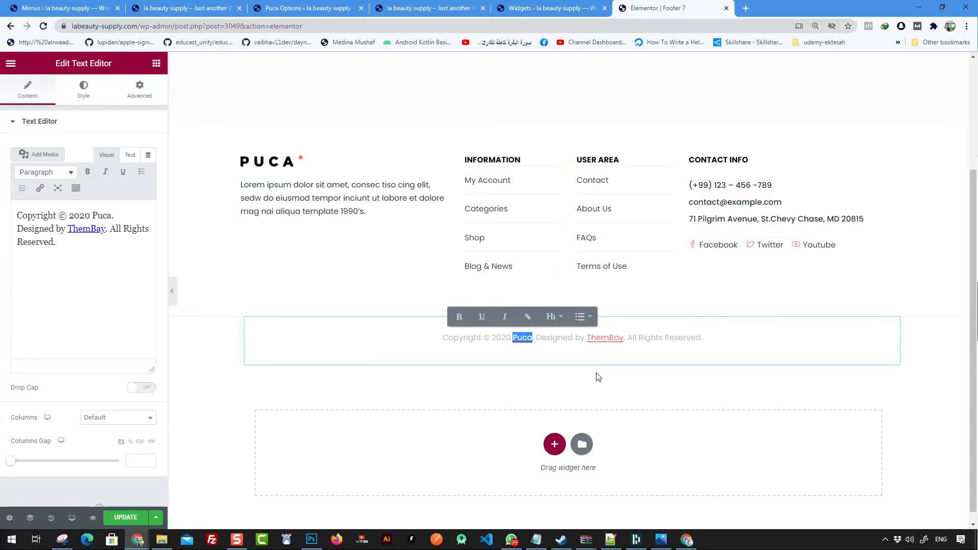
key(ctrl+v)
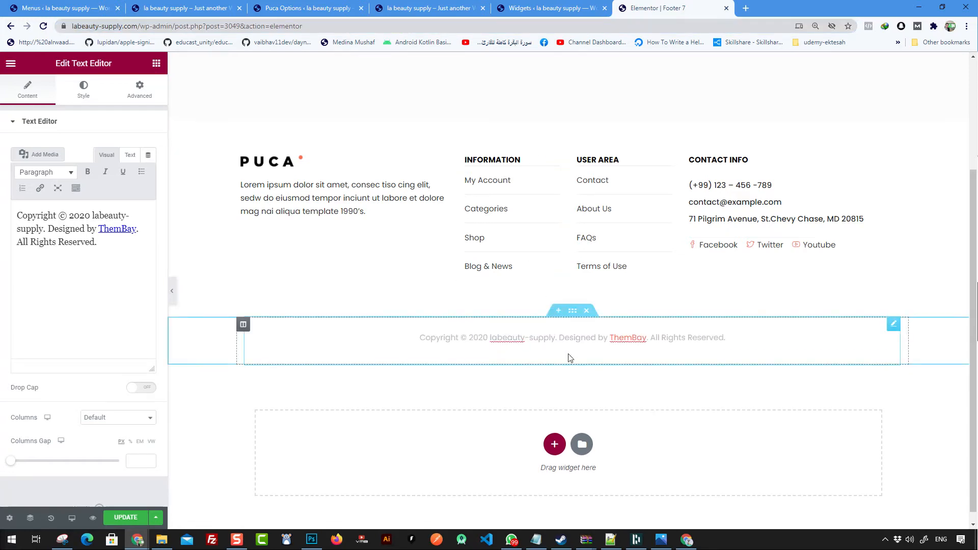
double_click(628, 338)
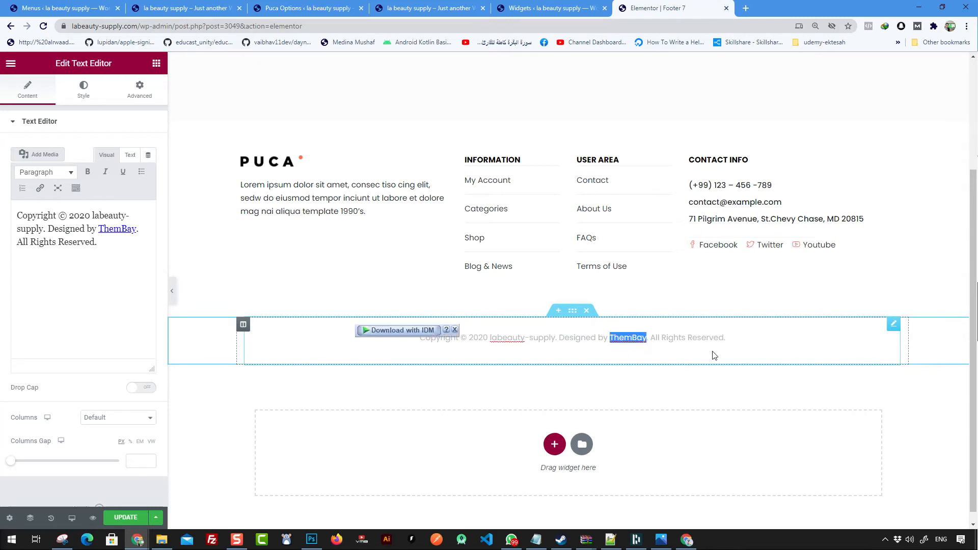
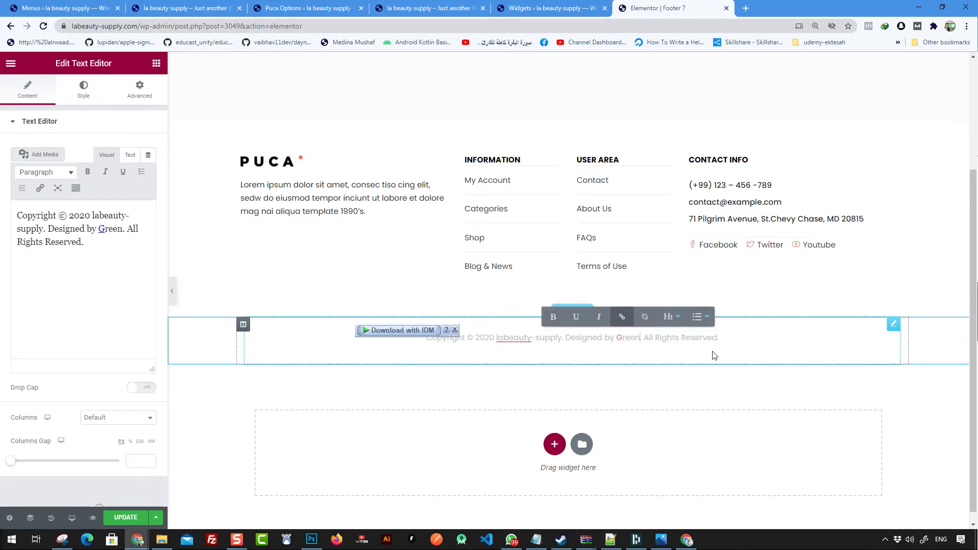
double_click(634, 341)
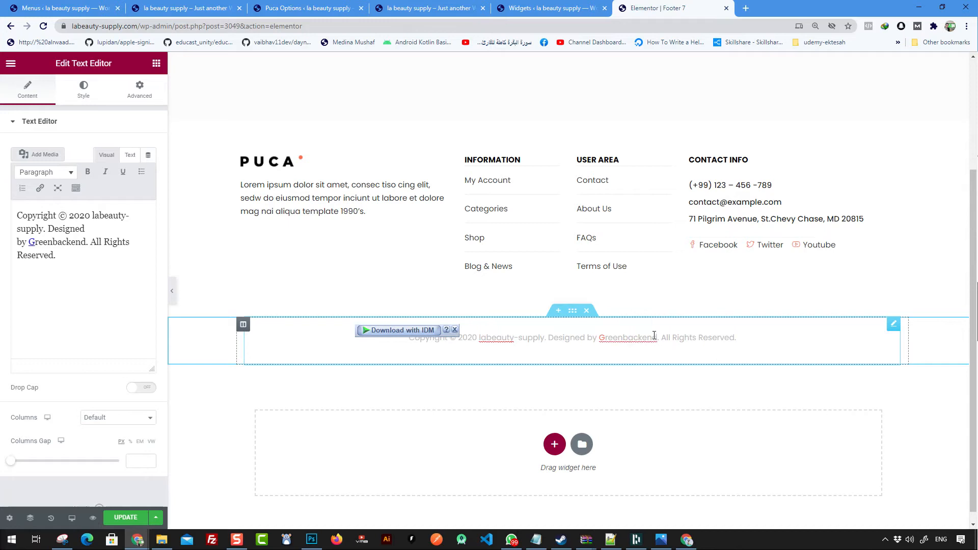
click(633, 316)
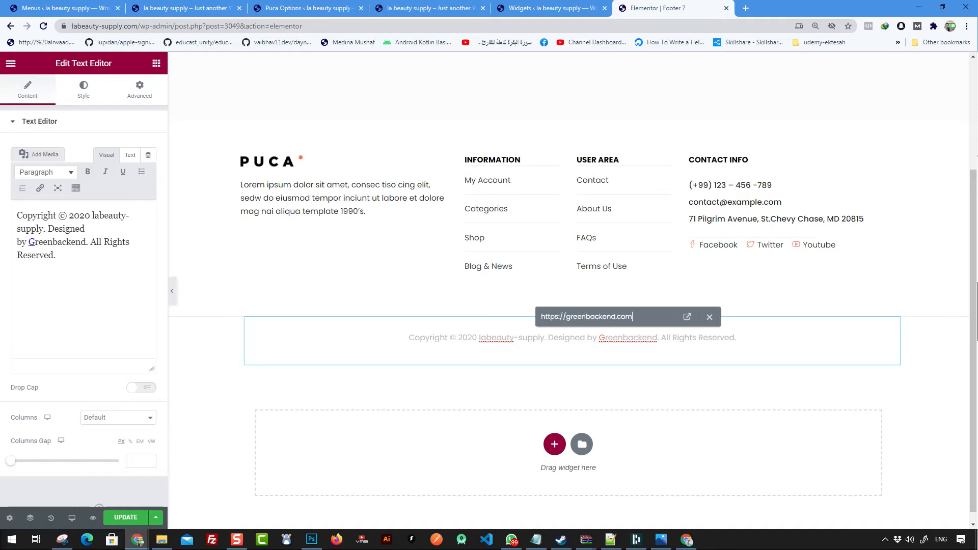
key(Return)
click(704, 364)
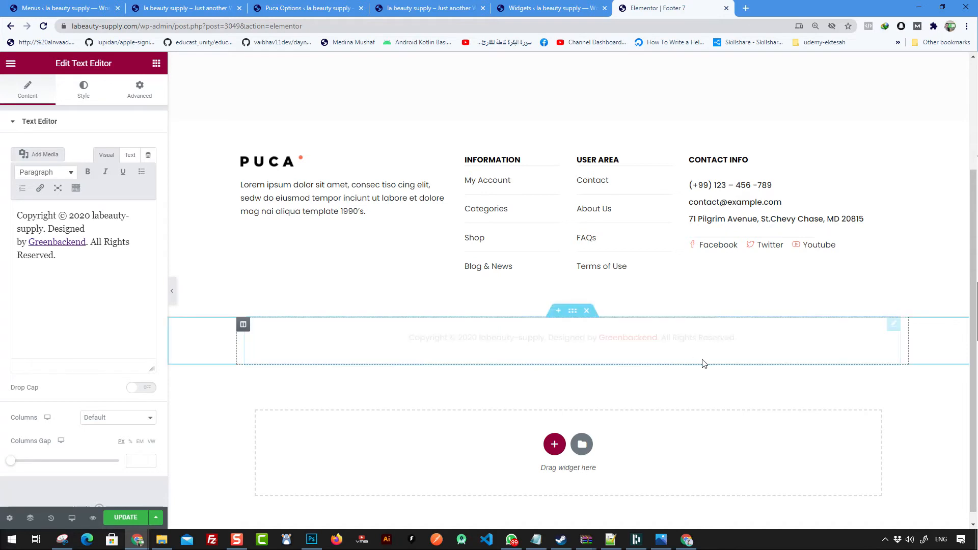
click(534, 264)
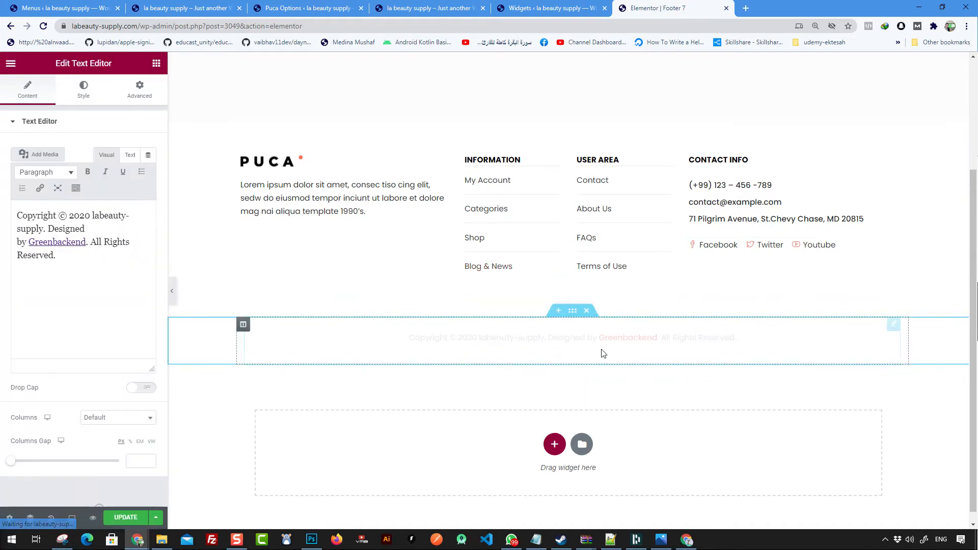
Step: Swap the footer's PUCA logo image for the pink LA Beauty Supply logo from the Media Library
click(268, 167)
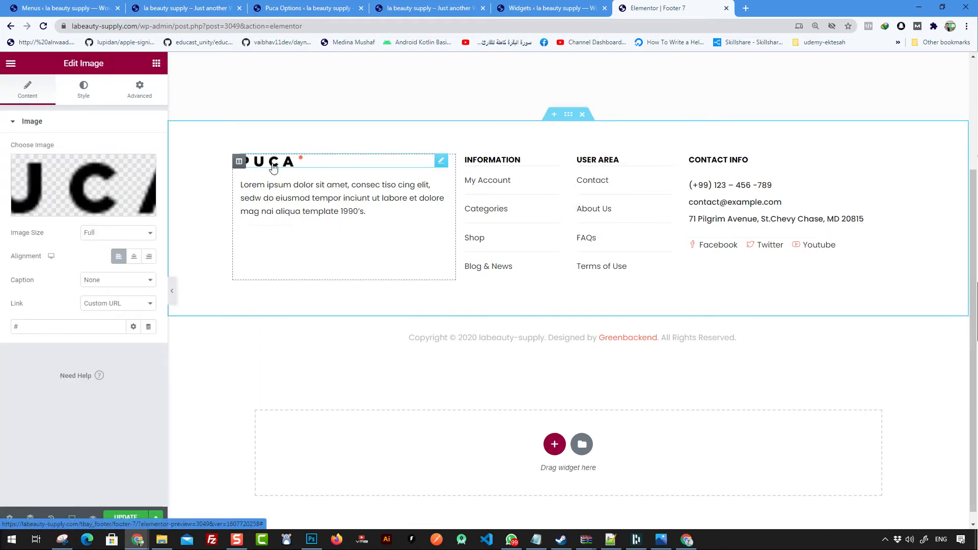
click(70, 184)
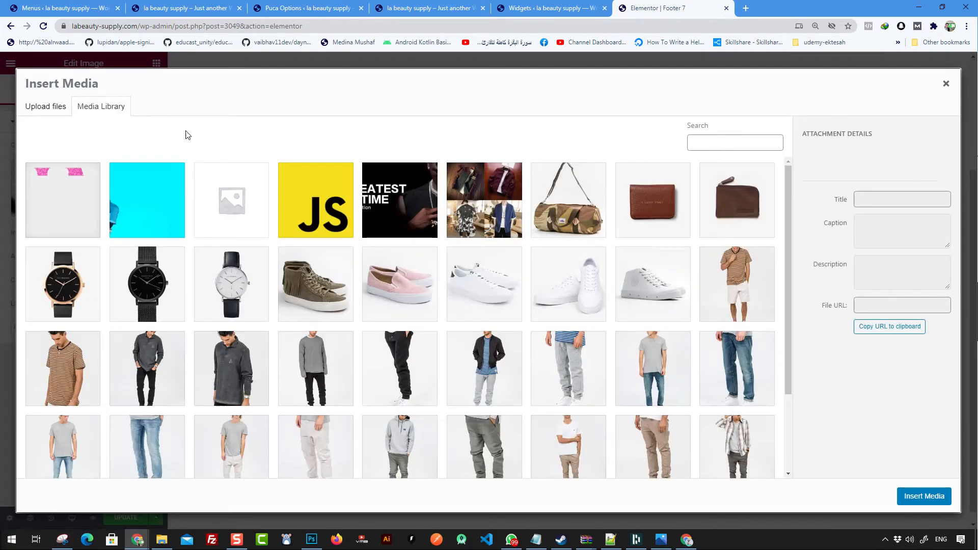
click(923, 495)
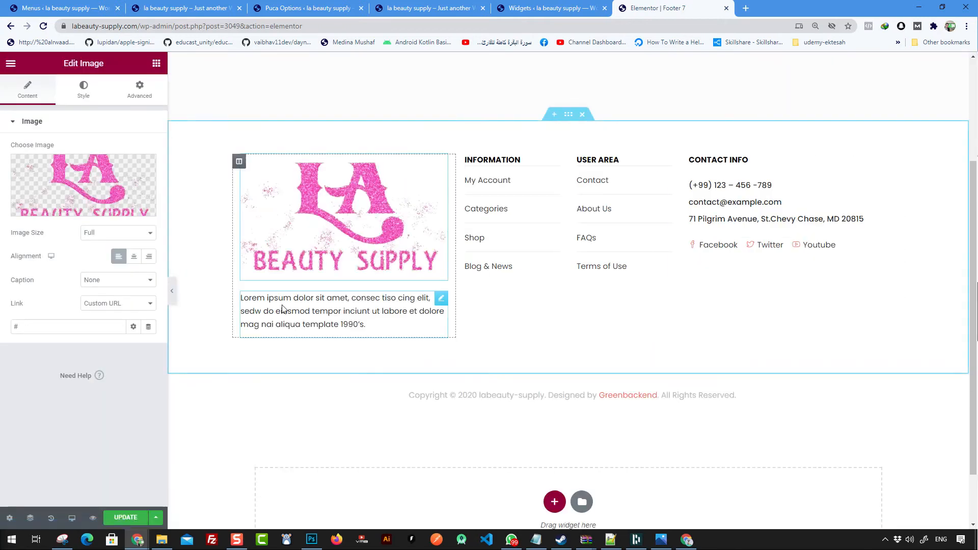
click(376, 304)
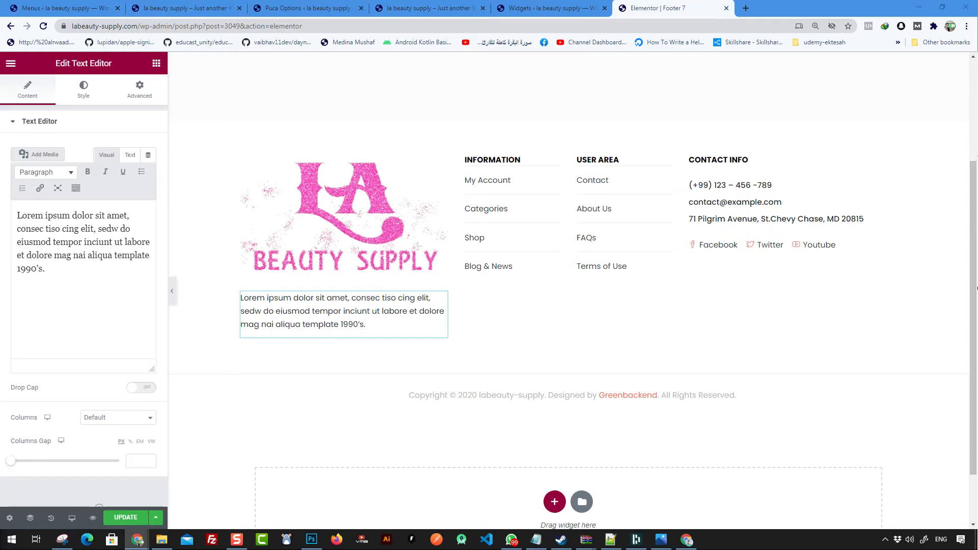
Step: Clear all the Lorem ipsum text from the block under the footer logo
click(376, 324)
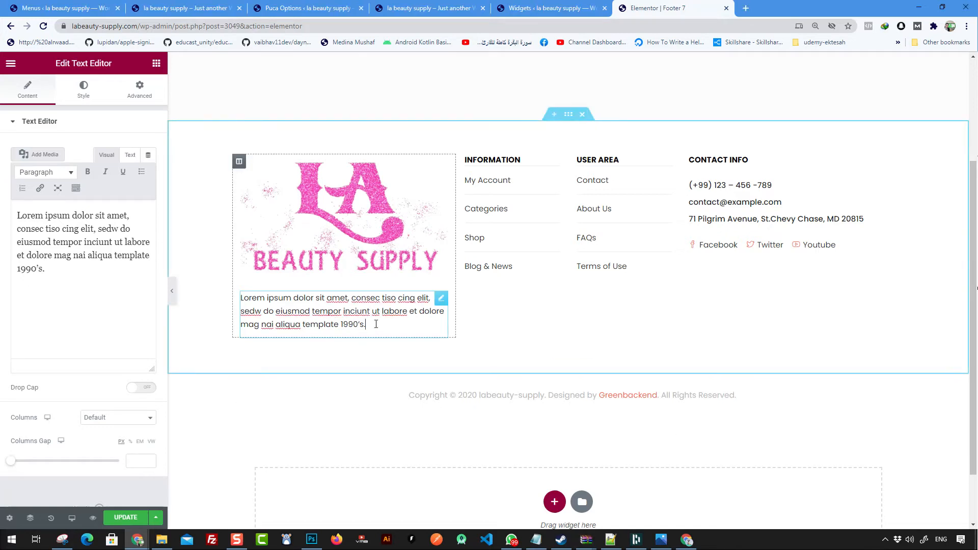
triple_click(382, 310)
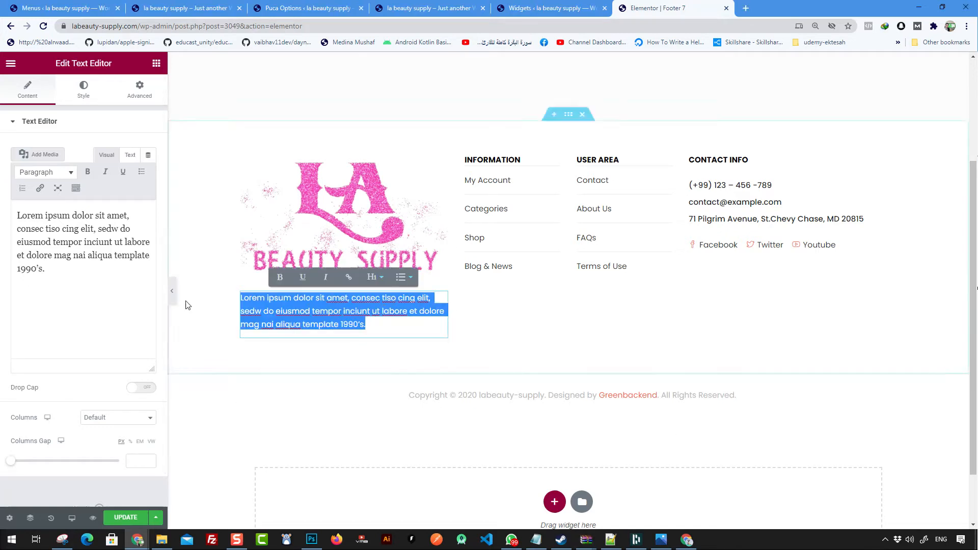
click(84, 281)
key(ctrl+a)
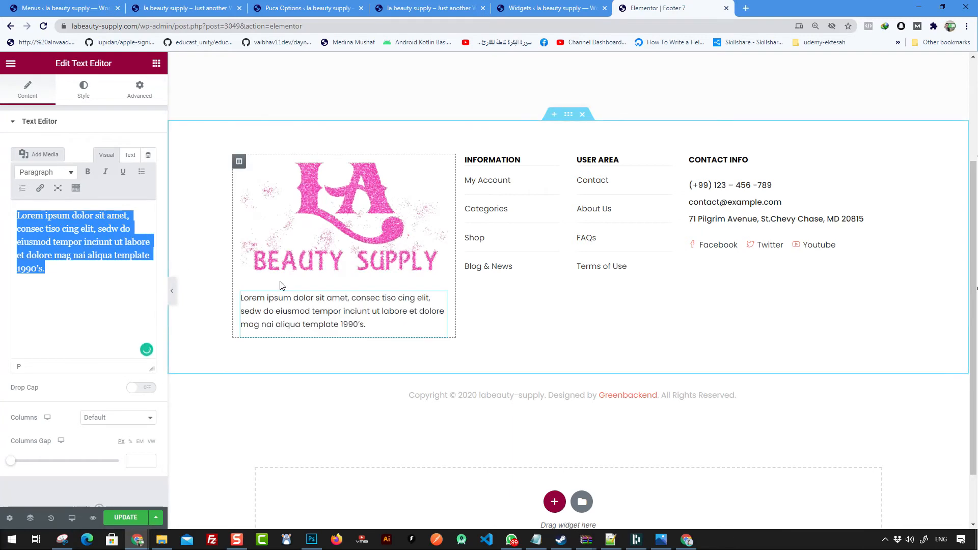
key(Delete)
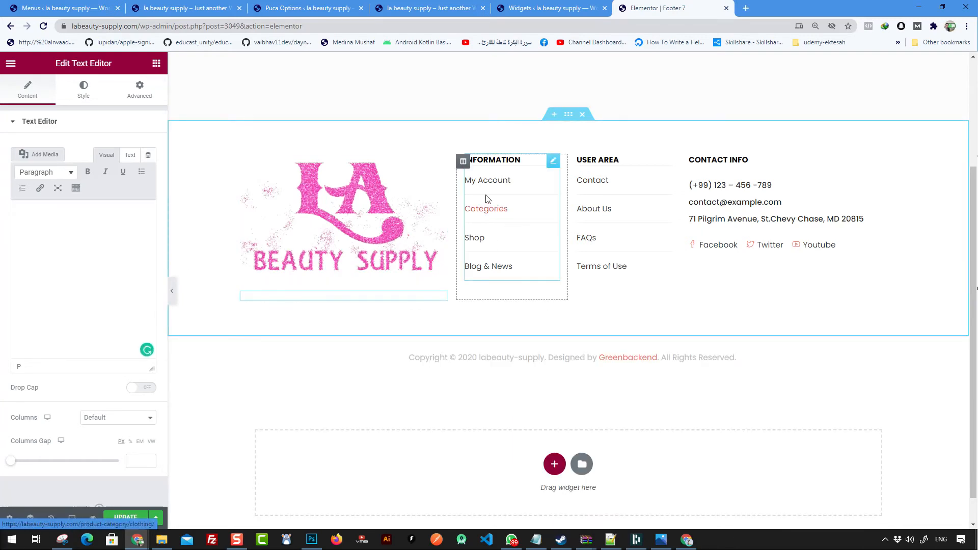
click(529, 170)
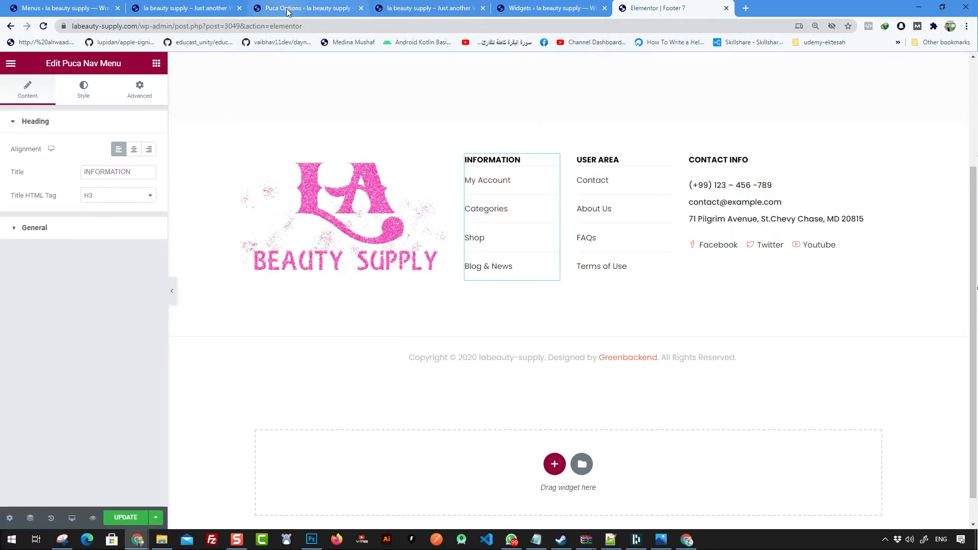
click(181, 8)
mouse_move(349, 96)
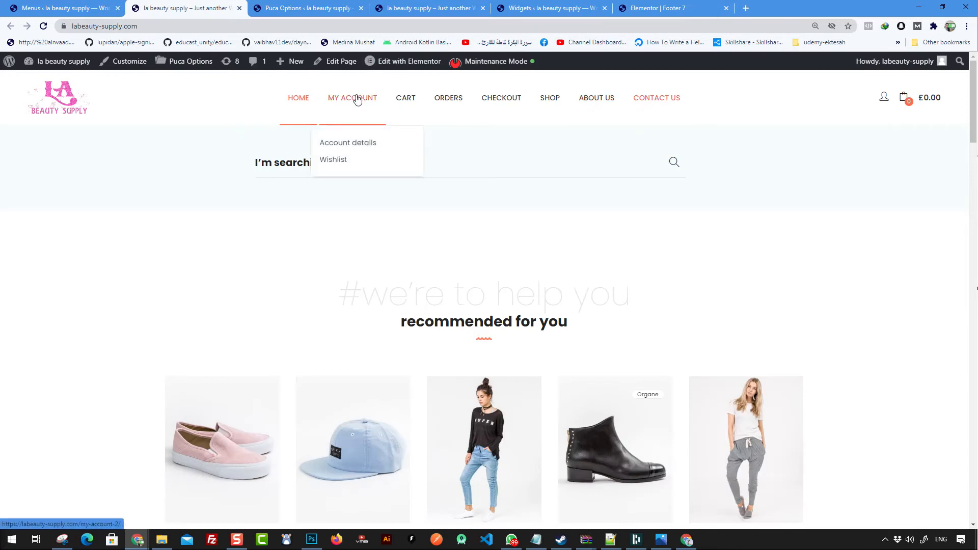
click(658, 12)
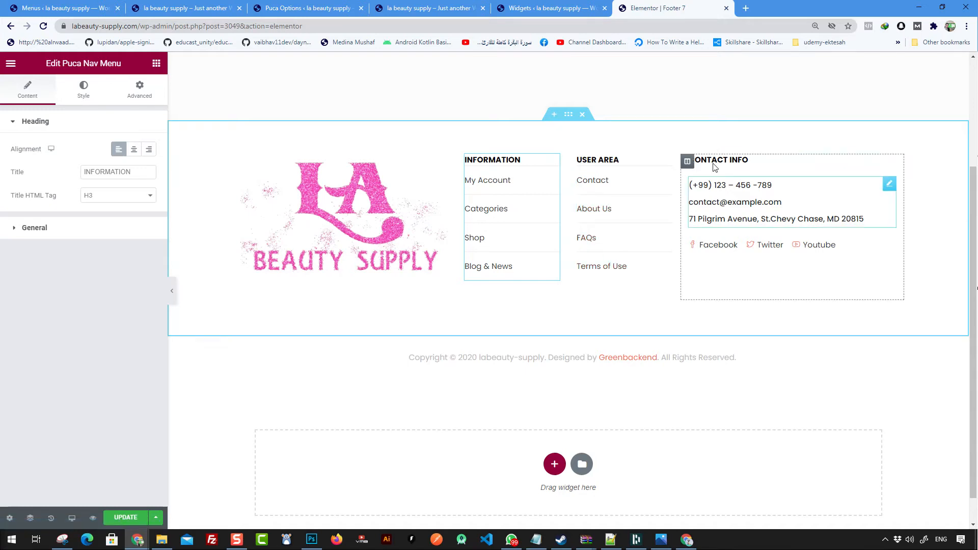
Step: Replace the sample e-mail in Contact Info with the store's e-mail address
click(739, 204)
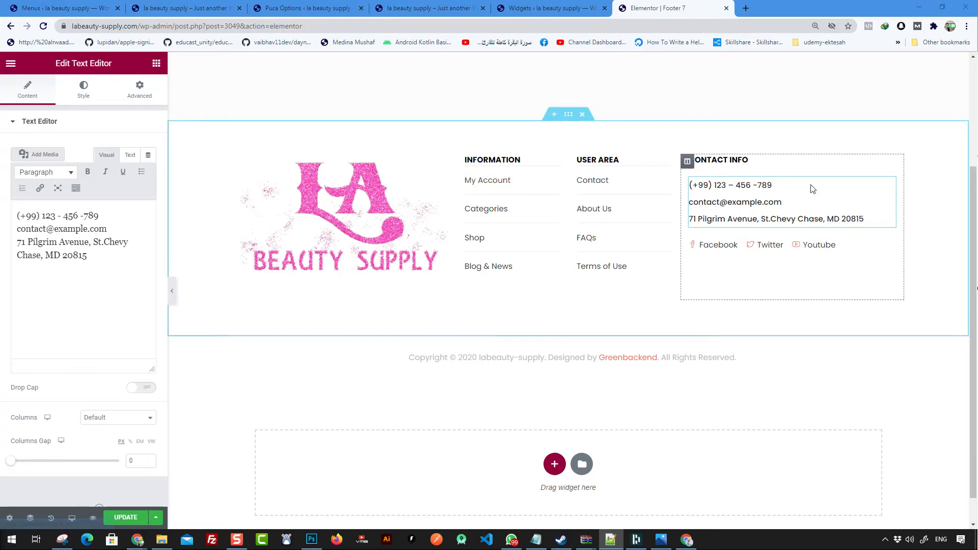
click(790, 199)
drag(783, 202, 679, 203)
key(ctrl+v)
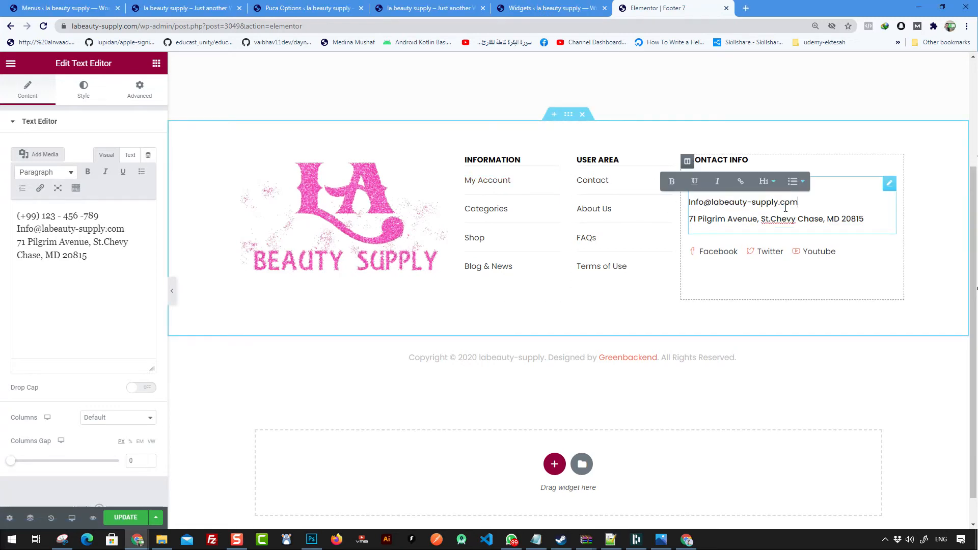
double_click(706, 203)
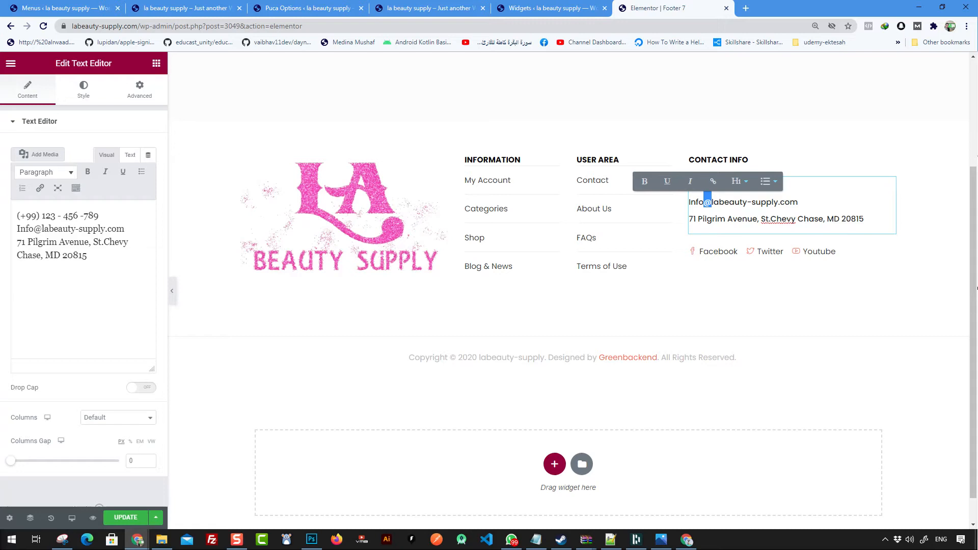
click(977, 288)
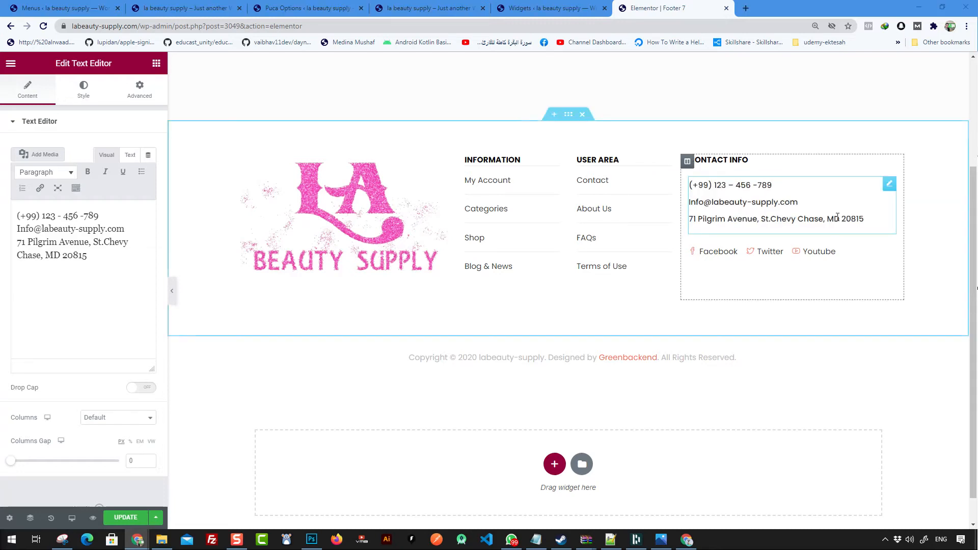
Step: Replace the old street address with the new Tampa address as plain text
drag(866, 219, 689, 220)
text(4958 E Busch Blvd, Tampa, FL 33617)
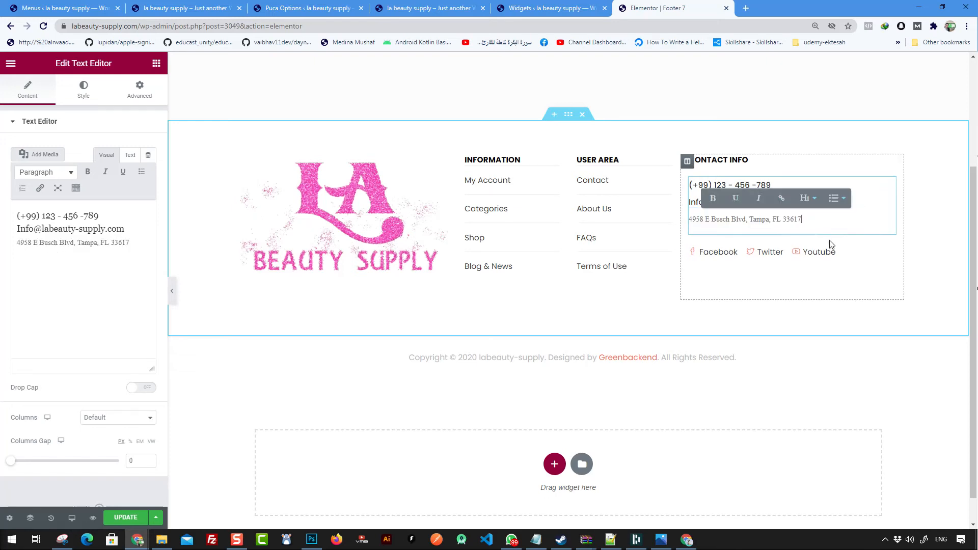
key(ctrl+z)
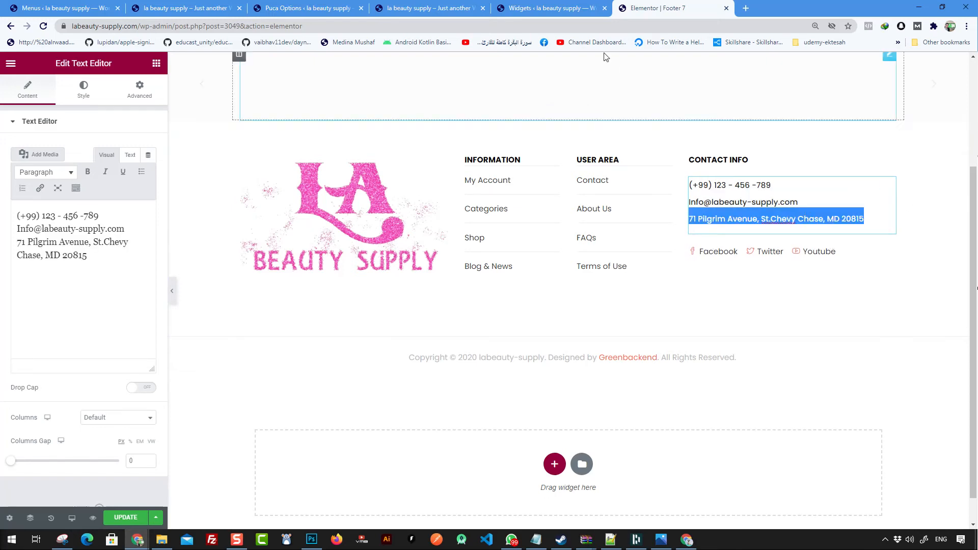
click(585, 26)
text(4958 E Busch Blvd, Tampa, FL 33617)
key(ctrl+a)
key(ctrl+c)
key(Escape)
drag(864, 219, 687, 225)
key(ctrl+v)
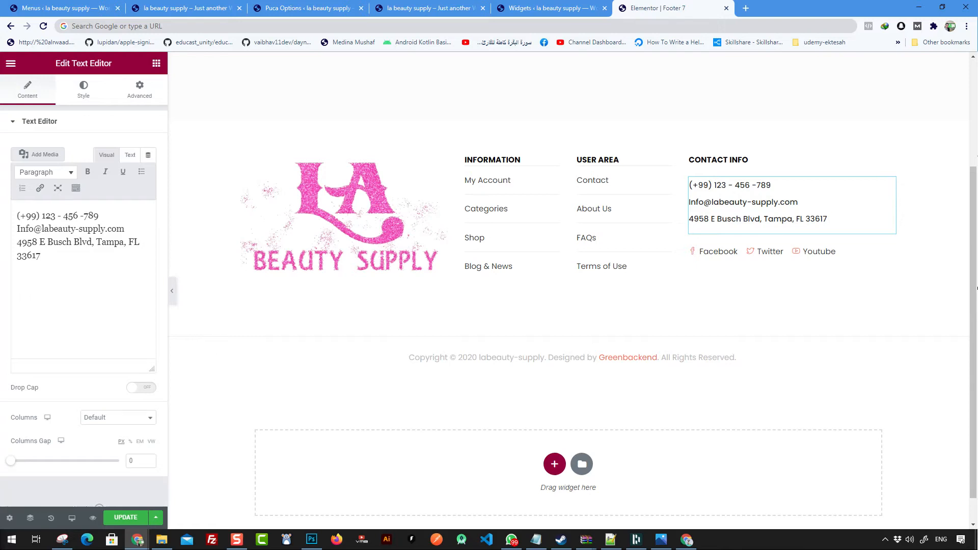
click(977, 288)
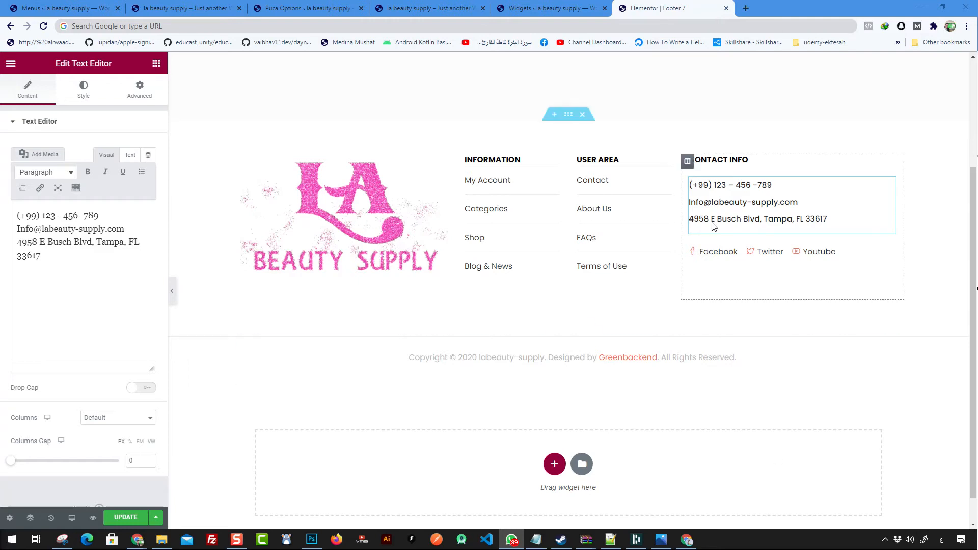
Step: Replace the old phone number line with the store's new phone number
click(775, 183)
drag(776, 183, 688, 185)
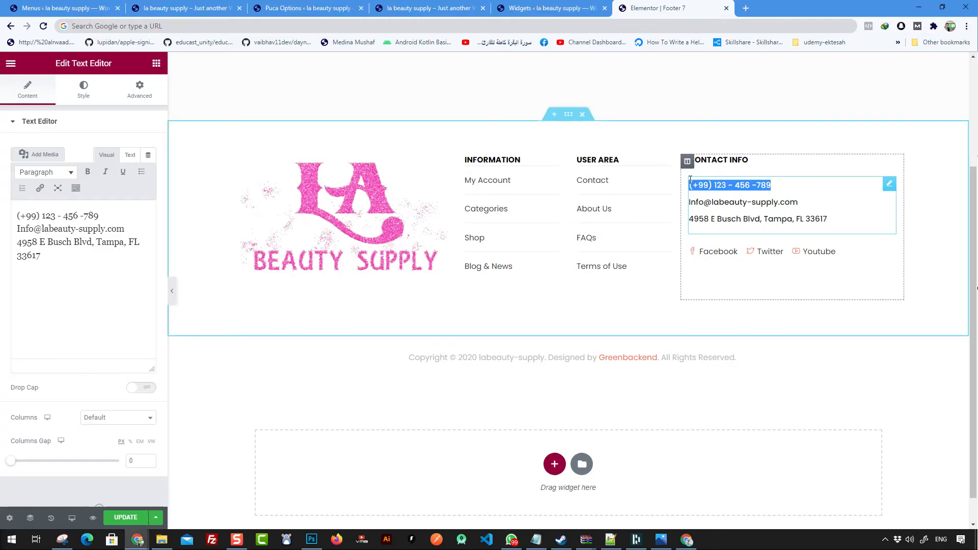
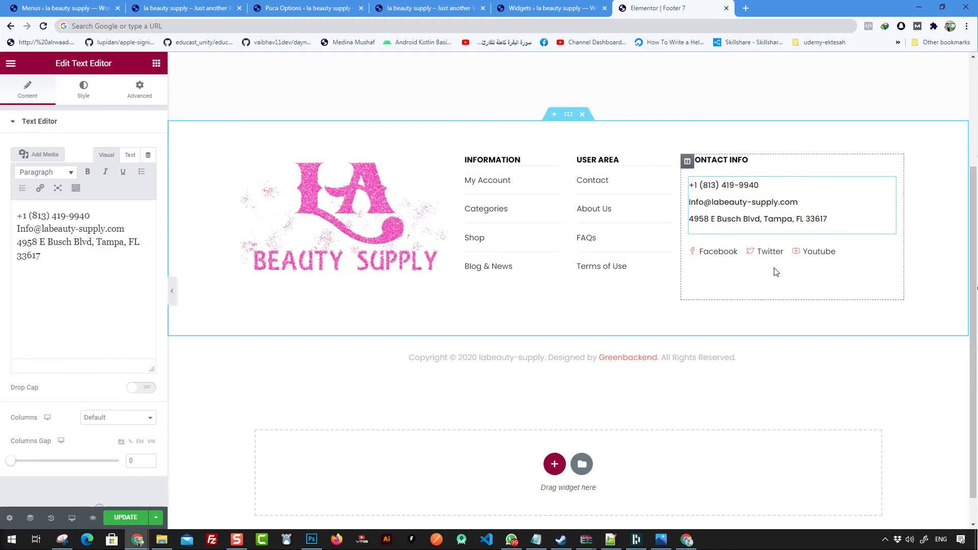
Step: Inspect the Facebook item's placeholder link in the footer's social icon list
click(802, 253)
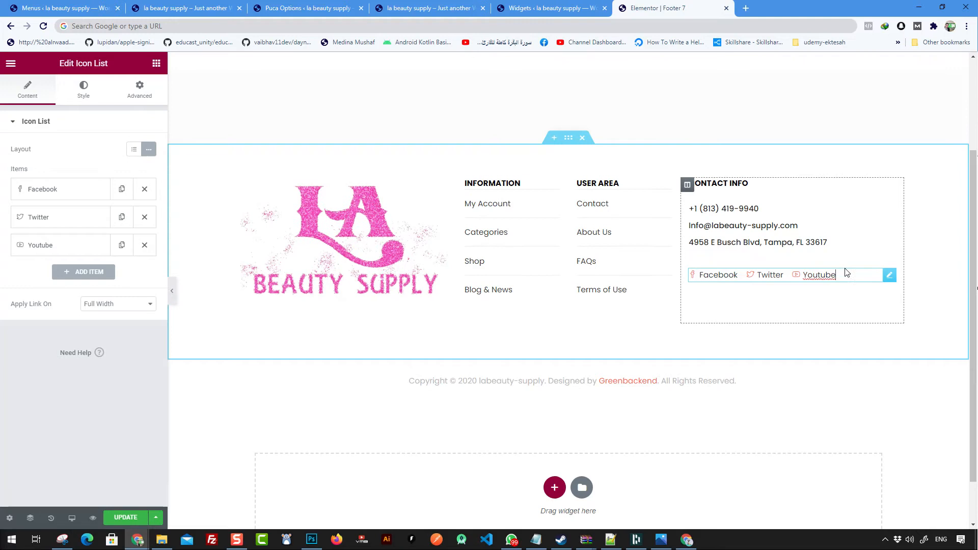
click(68, 193)
drag(58, 334, 14, 344)
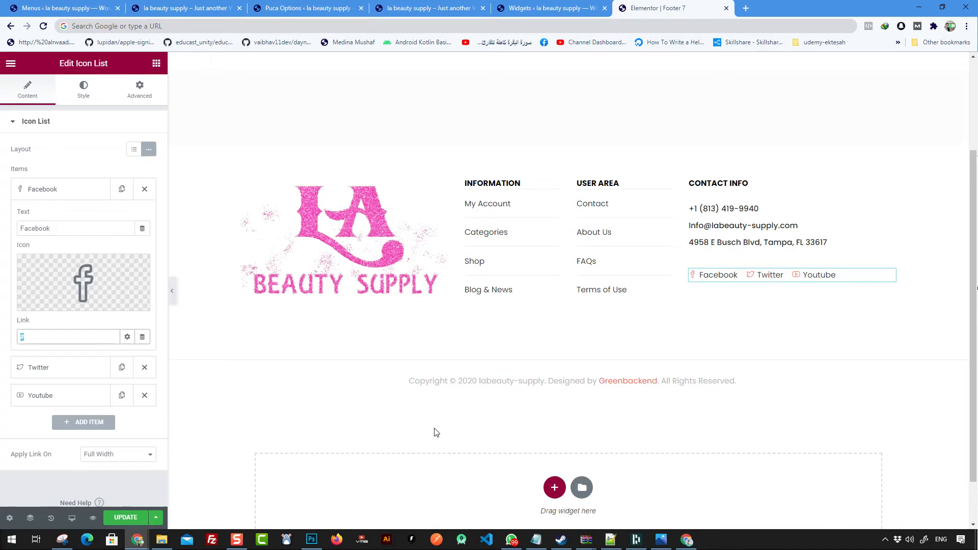
Step: Save the Footer 7 template with its updated contact details
click(126, 517)
scroll(484, 316, up, 3)
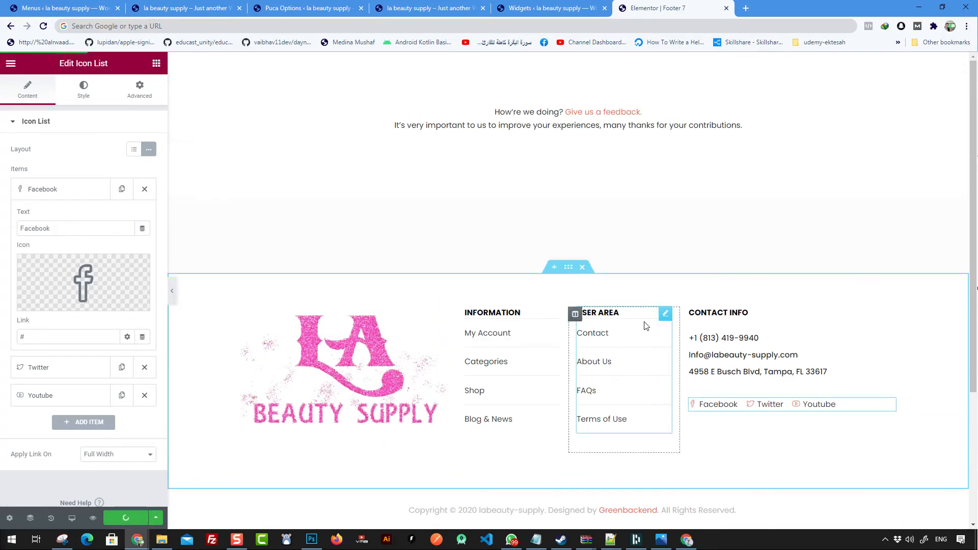
scroll(440, 427, down, 3)
scroll(713, 255, up, 3)
scroll(655, 199, down, 4)
scroll(652, 229, up, 3)
scroll(639, 300, down, 3)
scroll(627, 254, up, 3)
click(200, 232)
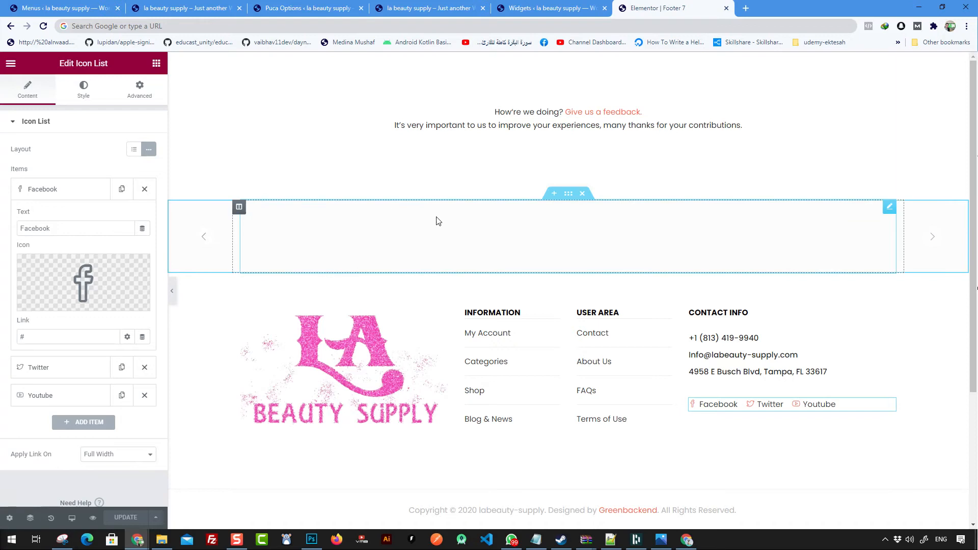
Step: Review the Puca Brands slider's General and Responsive settings, then add a section above the feedback line
click(455, 221)
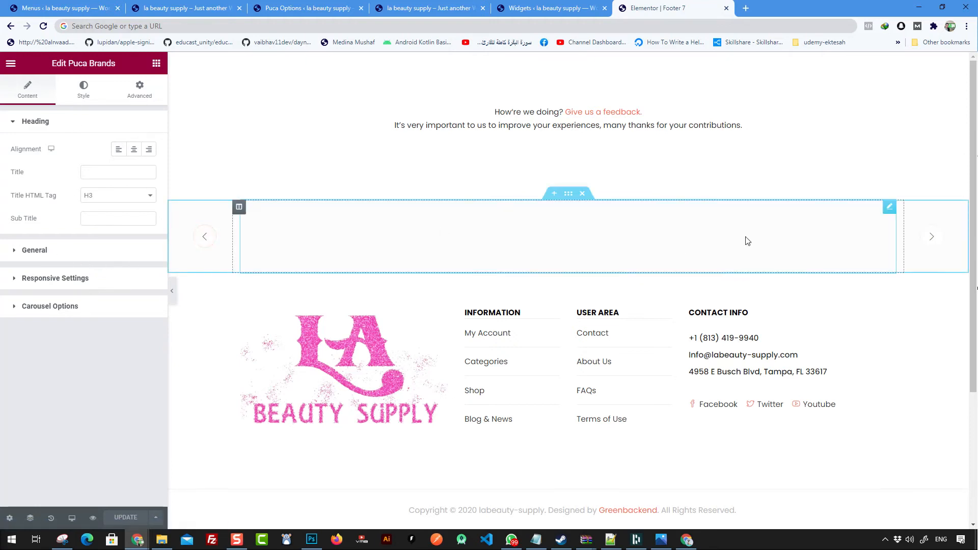
click(51, 251)
click(54, 248)
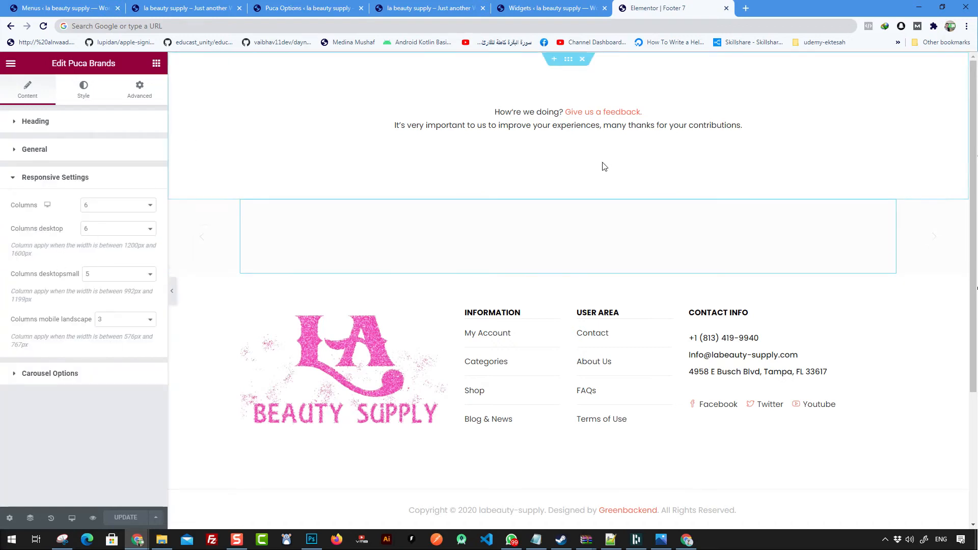
click(554, 59)
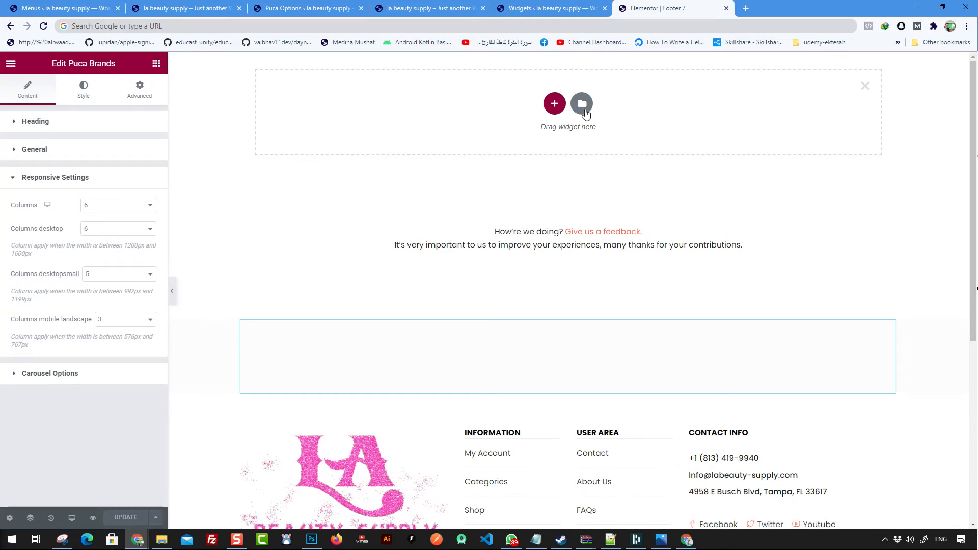
Step: Make the new section a single column and drop an Image widget into it
click(555, 104)
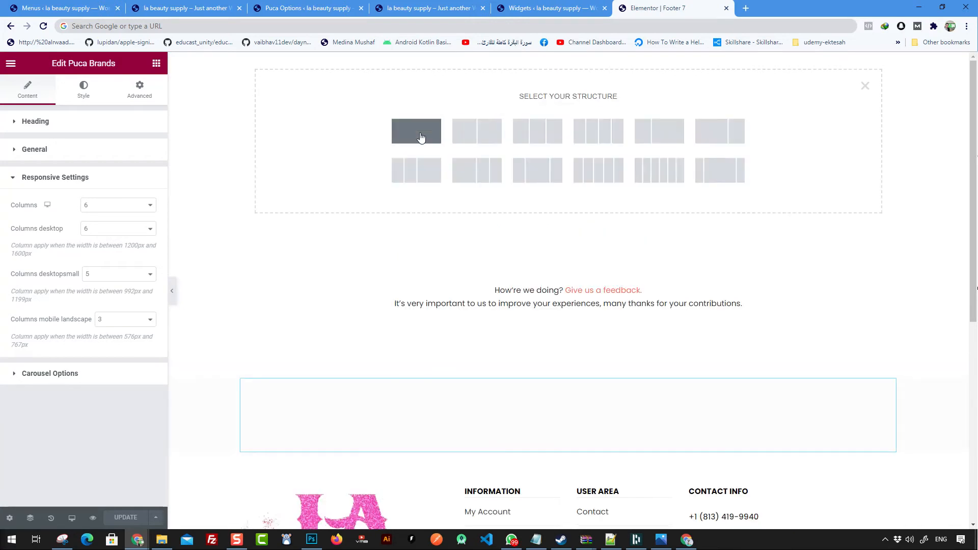
click(618, 70)
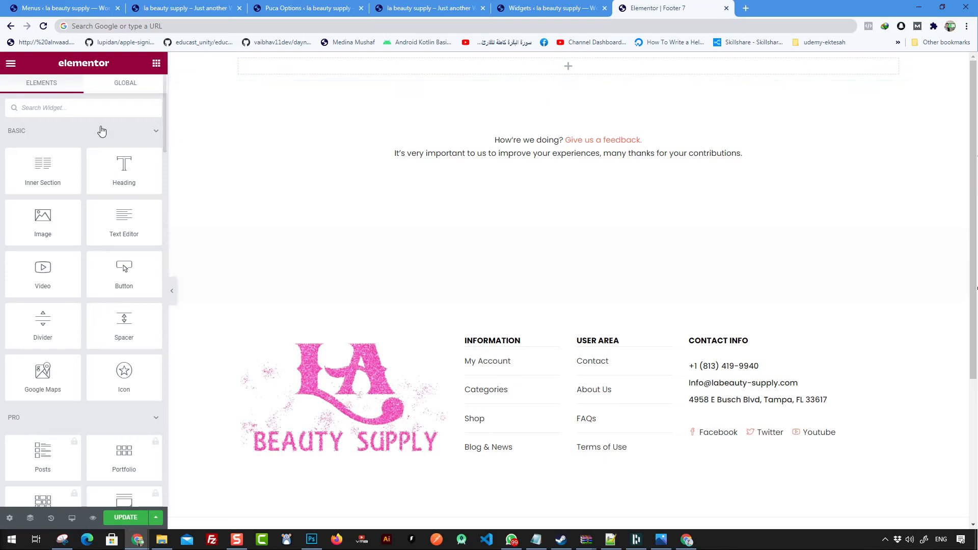
scroll(113, 246, down, 15)
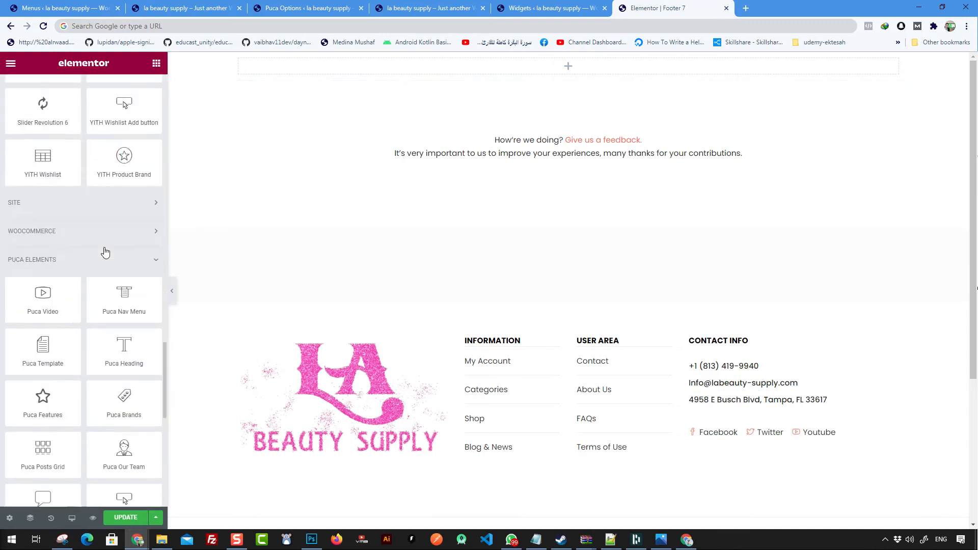
scroll(104, 253, up, 5)
scroll(101, 255, up, 10)
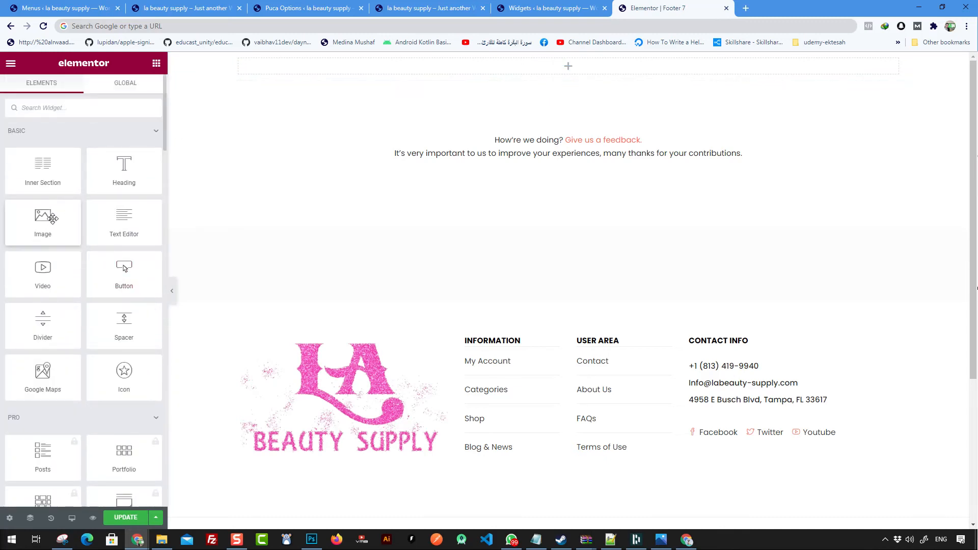
drag(97, 223, 574, 69)
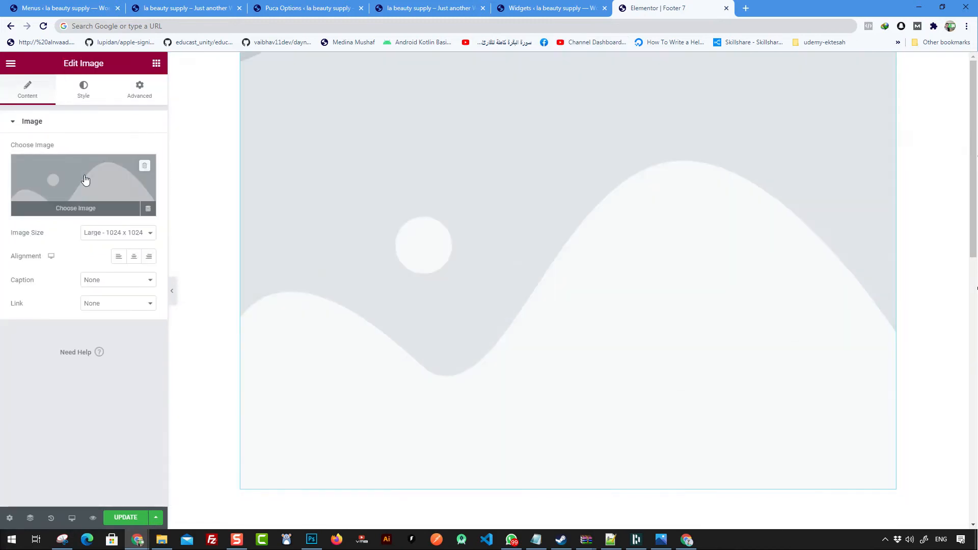
Step: Insert the black G.O.A.T Collection promotional banner from the Media Library into the image widget
click(87, 181)
click(408, 191)
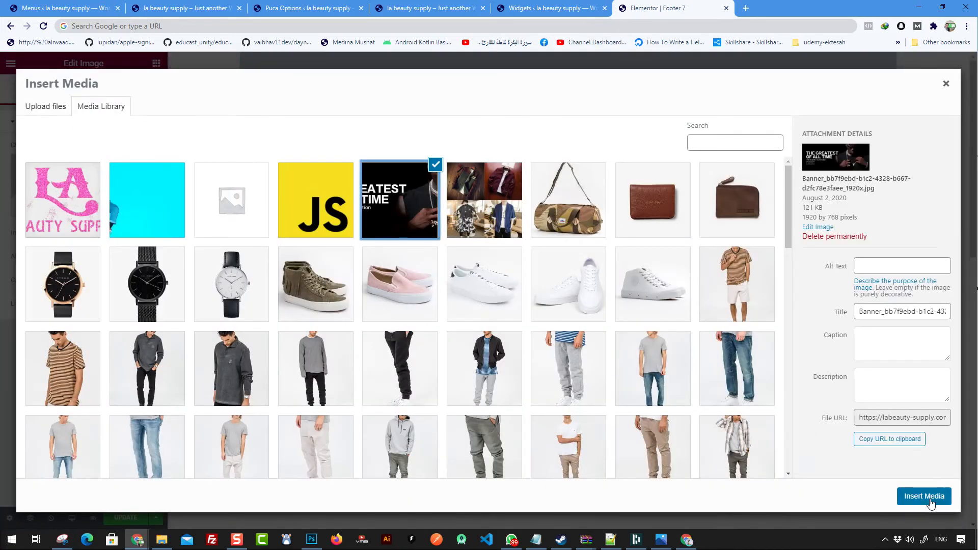
click(916, 494)
scroll(664, 179, down, 7)
scroll(618, 376, up, 7)
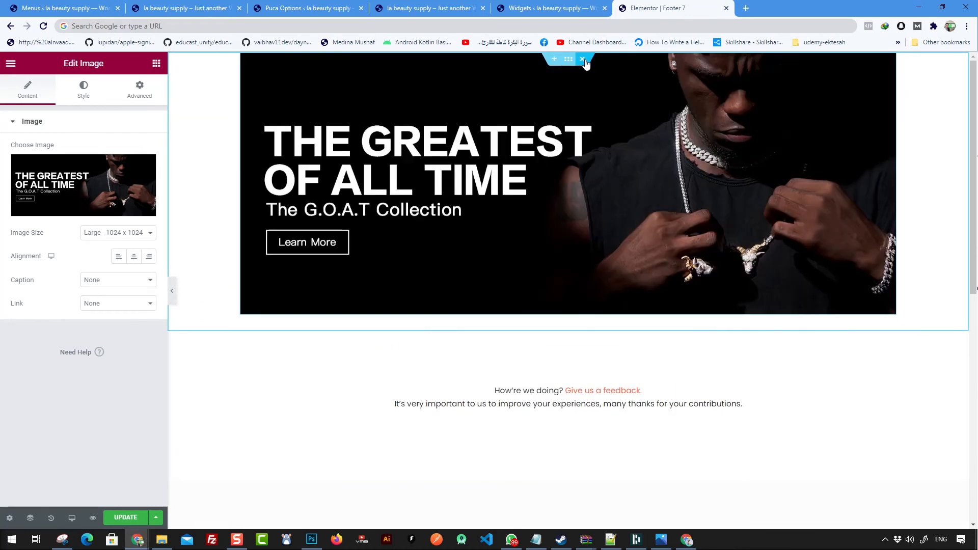
Step: Delete the banner section, save the footer template, and go to the live homepage
click(584, 61)
scroll(529, 109, down, 2)
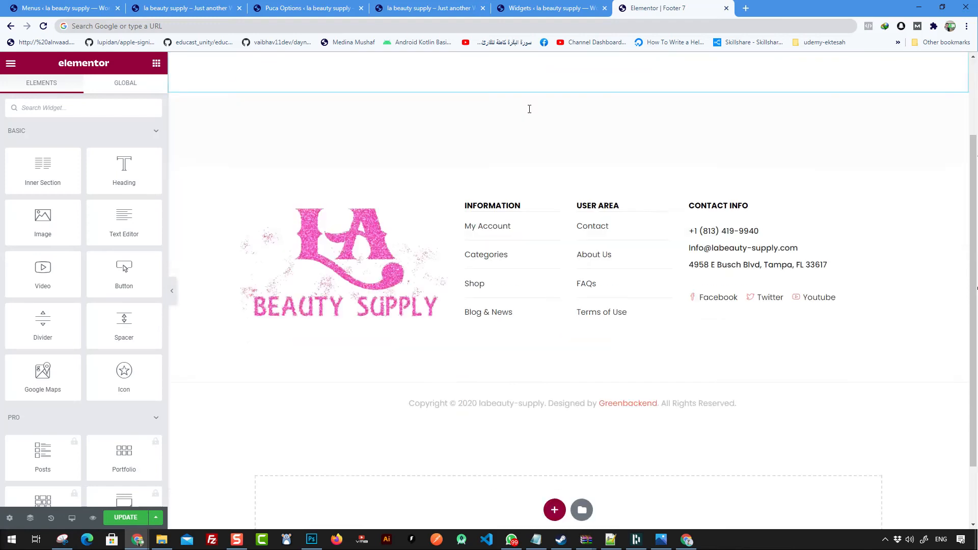
scroll(529, 109, down, 2)
click(132, 517)
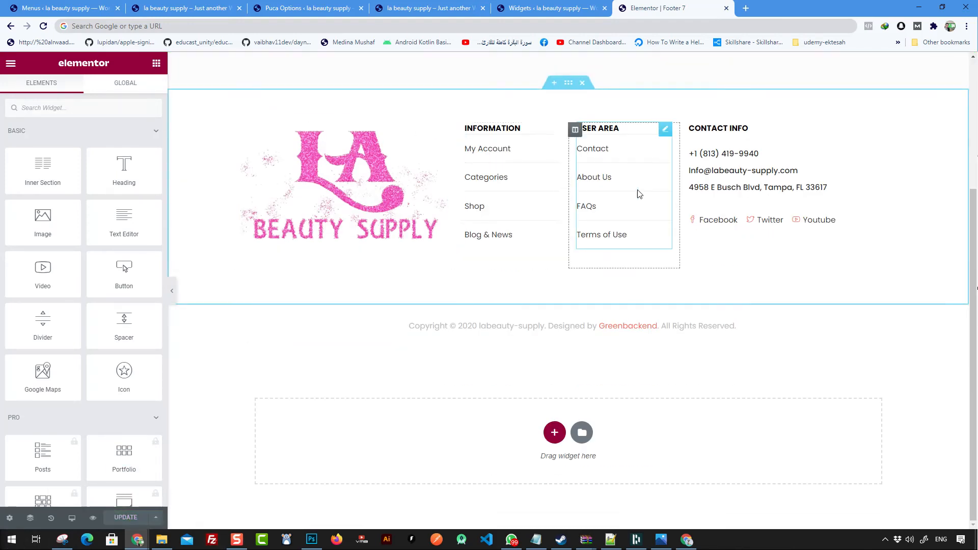
click(183, 9)
right_click(109, 220)
Step: Reload the live homepage and check the new phone, email and address in the footer
click(154, 252)
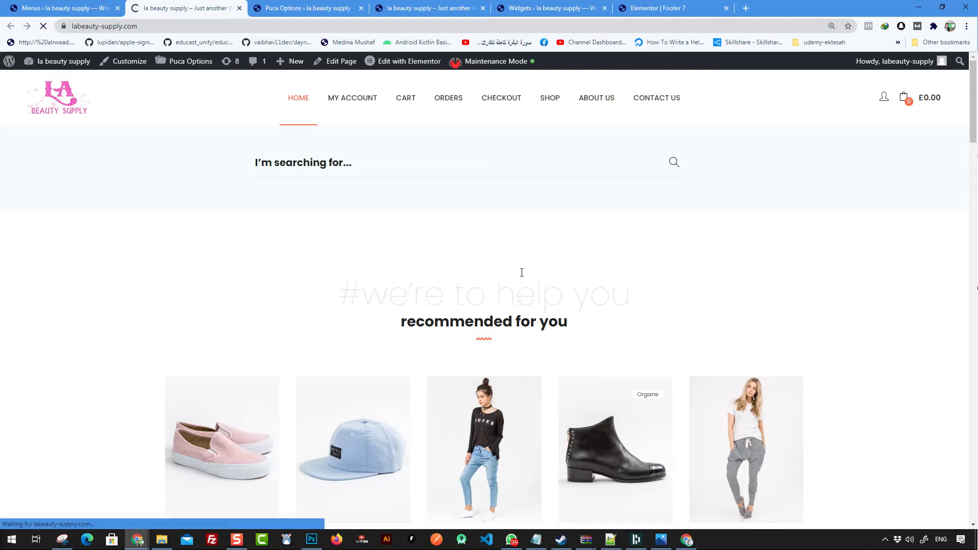
scroll(530, 265, down, 20)
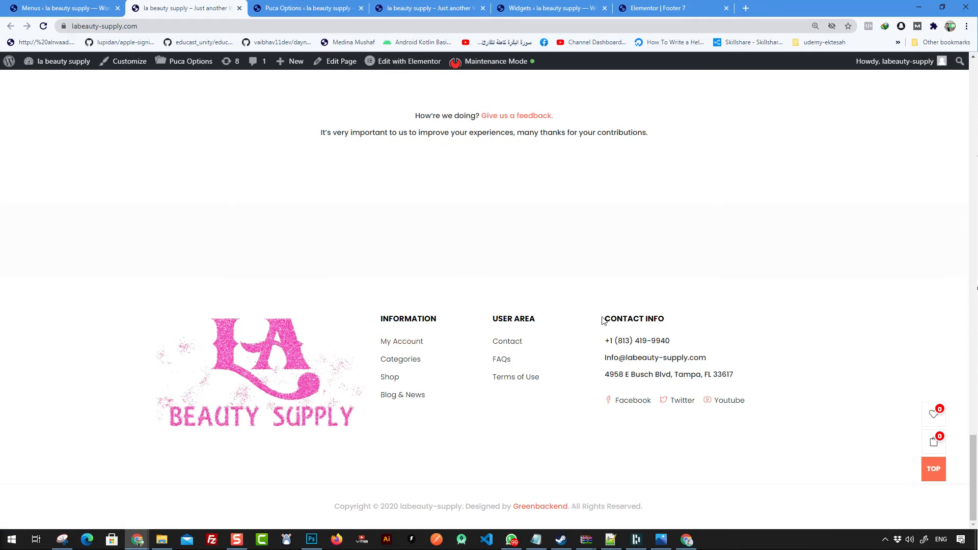
drag(605, 341, 661, 359)
click(608, 366)
drag(736, 374, 610, 379)
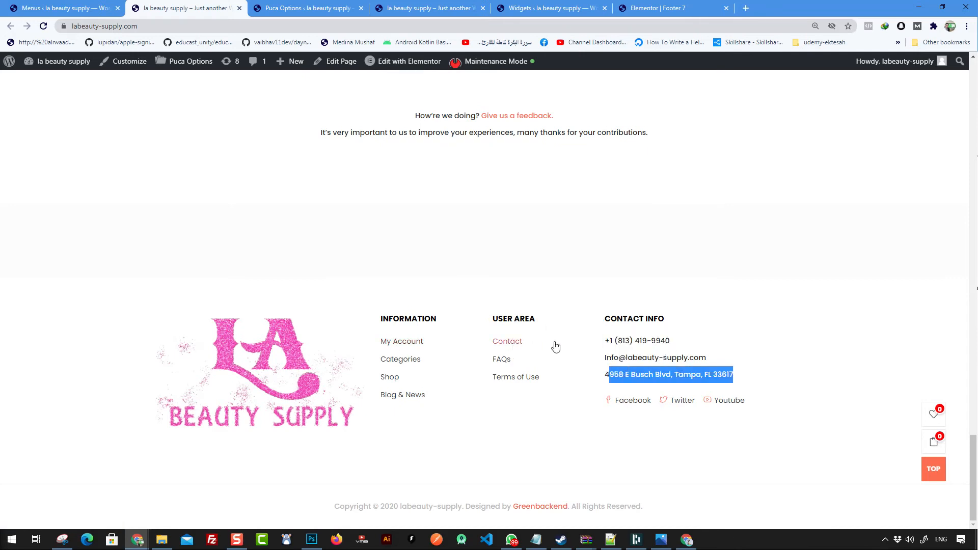
Step: Look over the live page and footer again, then return to the Footer 7 editor
scroll(508, 422, up, 5)
scroll(504, 425, down, 5)
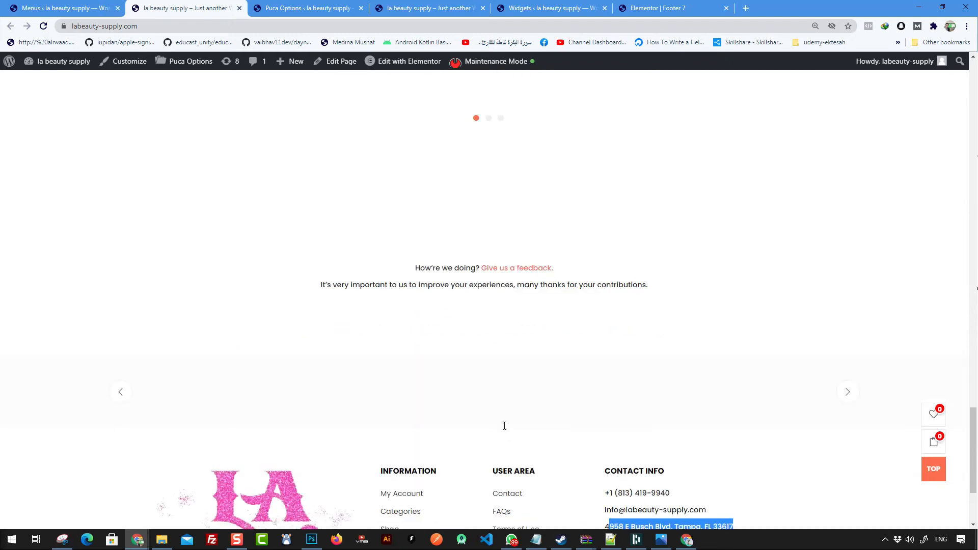
scroll(487, 399, up, 6)
scroll(441, 356, down, 6)
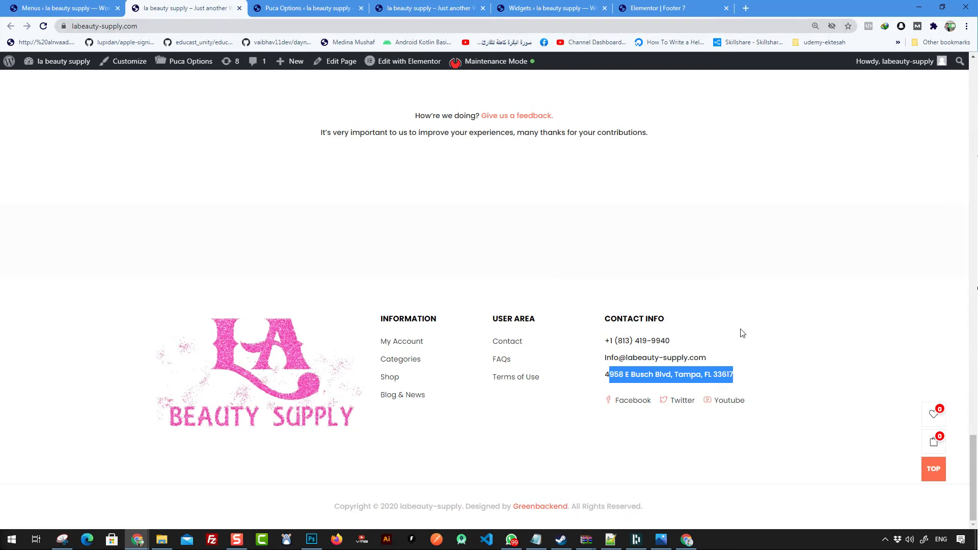
click(933, 471)
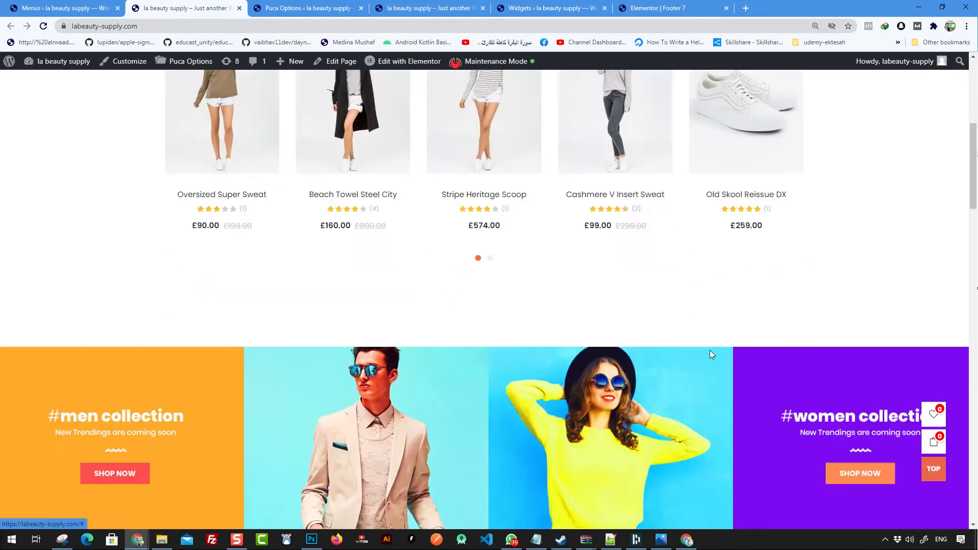
scroll(688, 336, down, 15)
scroll(685, 335, down, 15)
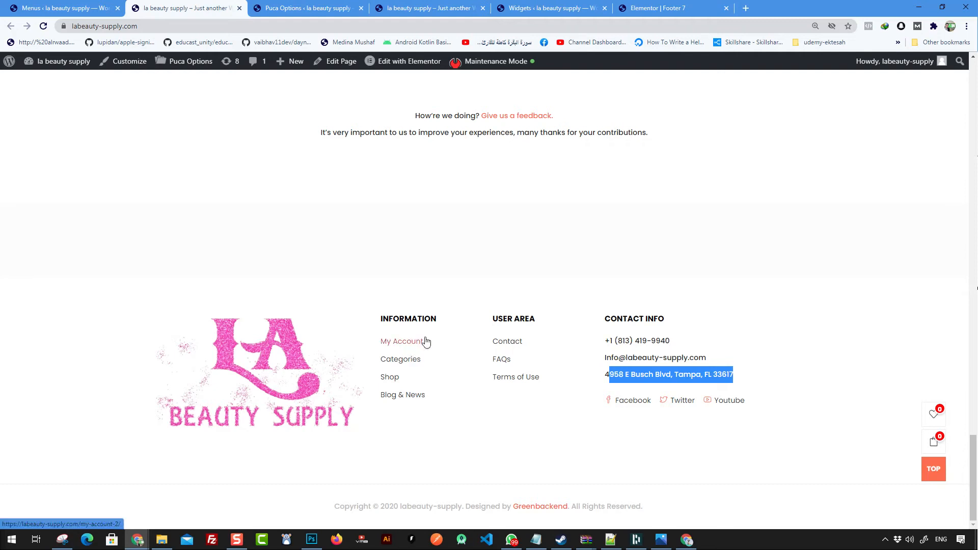
click(617, 290)
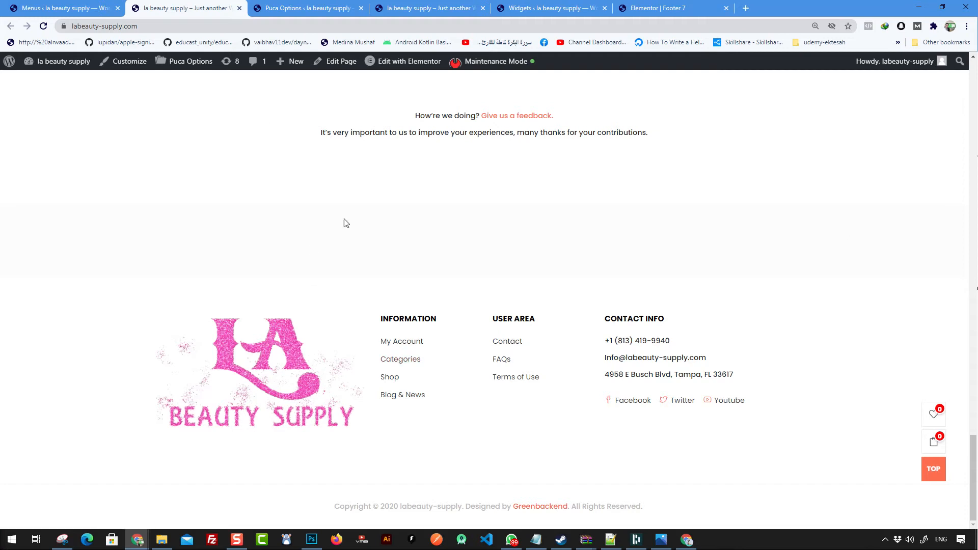
click(662, 9)
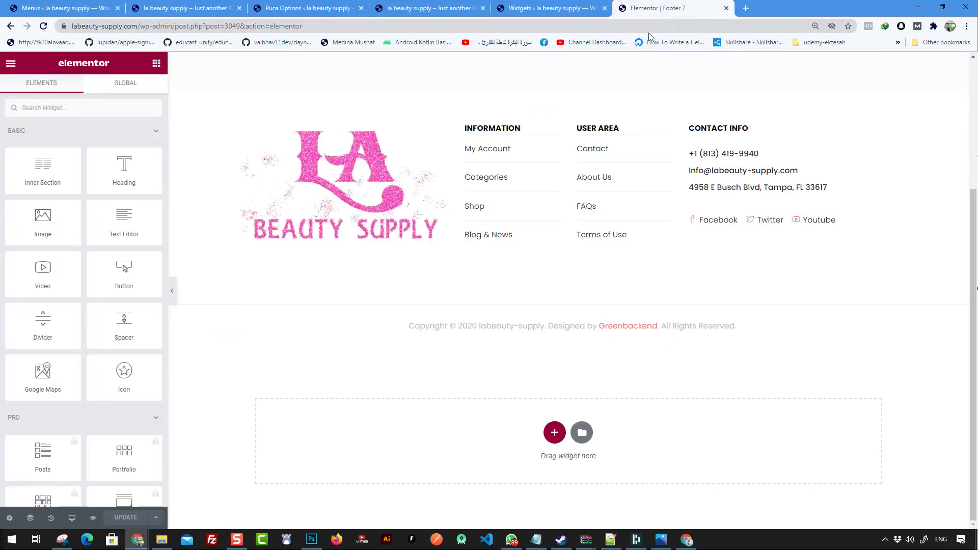
Step: Try Thumbnail 570 x 320 and Shop Catalog 370 x 475 as the footer logo's size
click(374, 205)
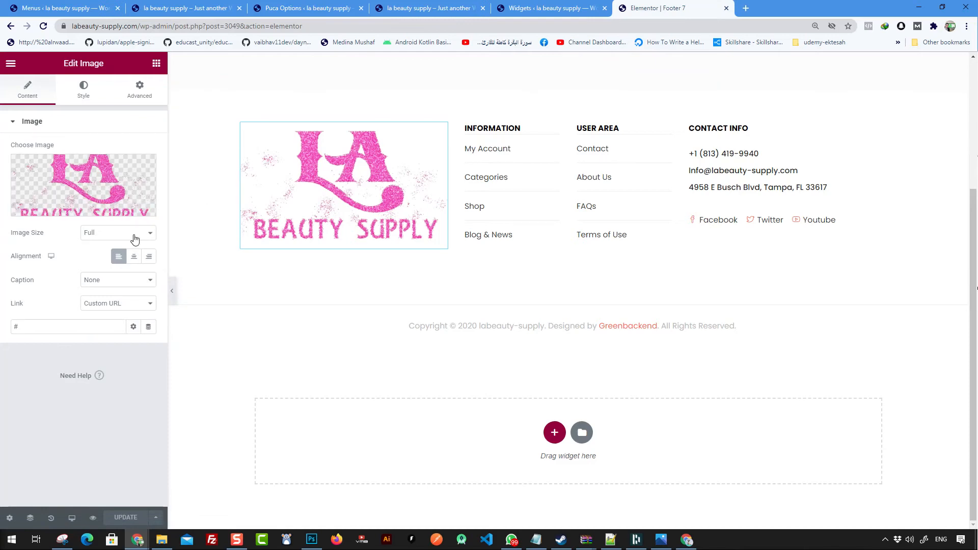
click(109, 236)
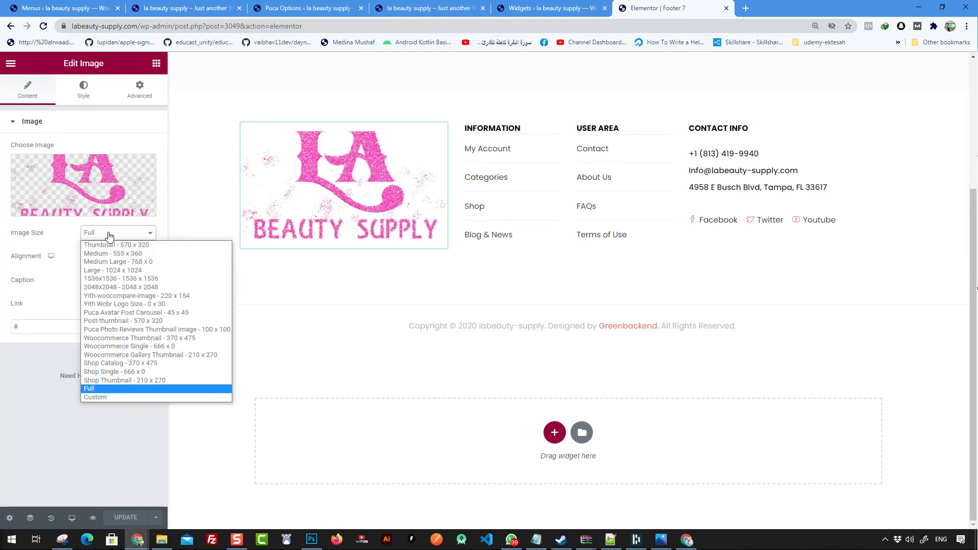
click(146, 244)
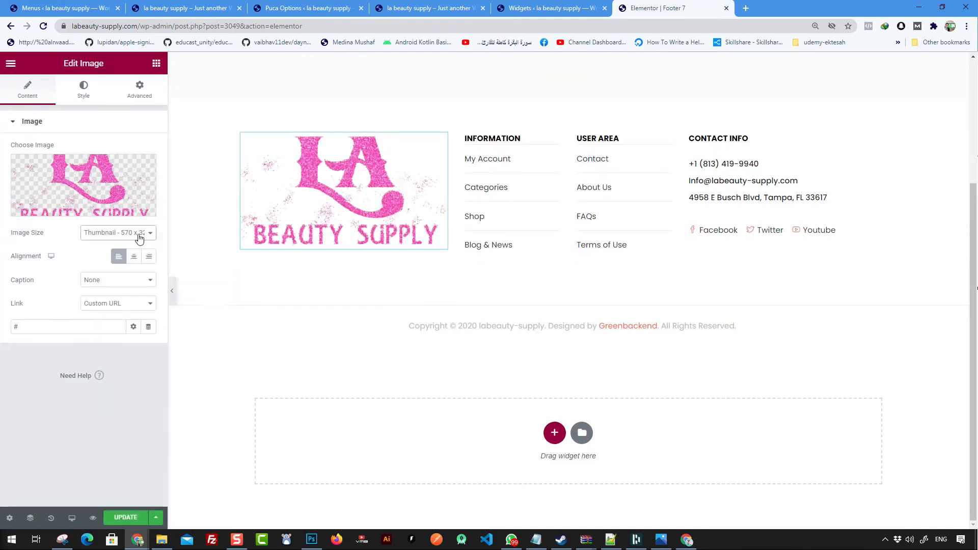
click(136, 236)
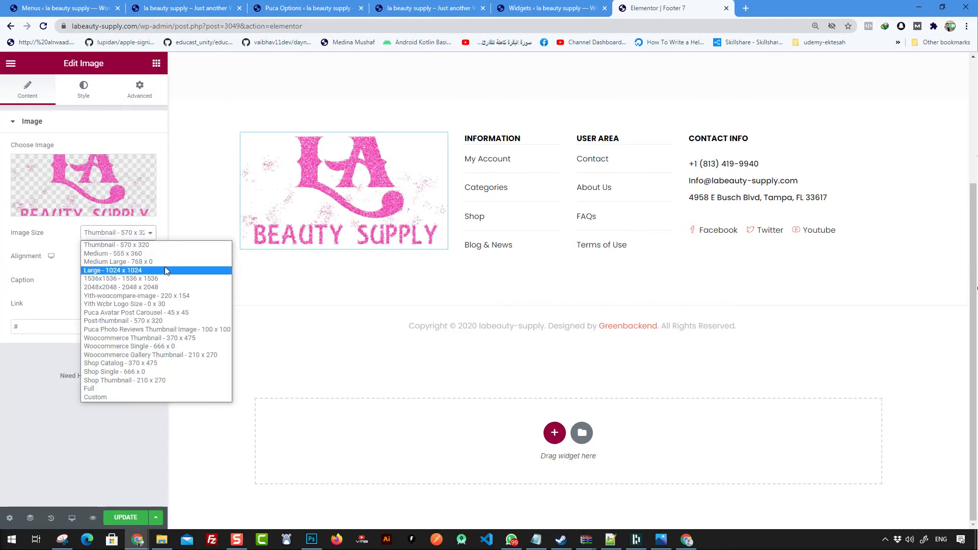
click(177, 363)
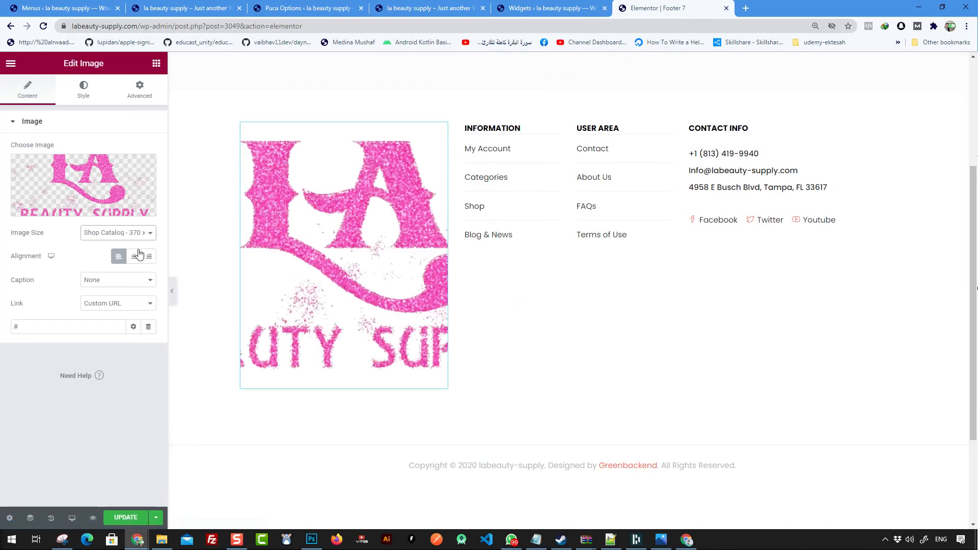
click(137, 232)
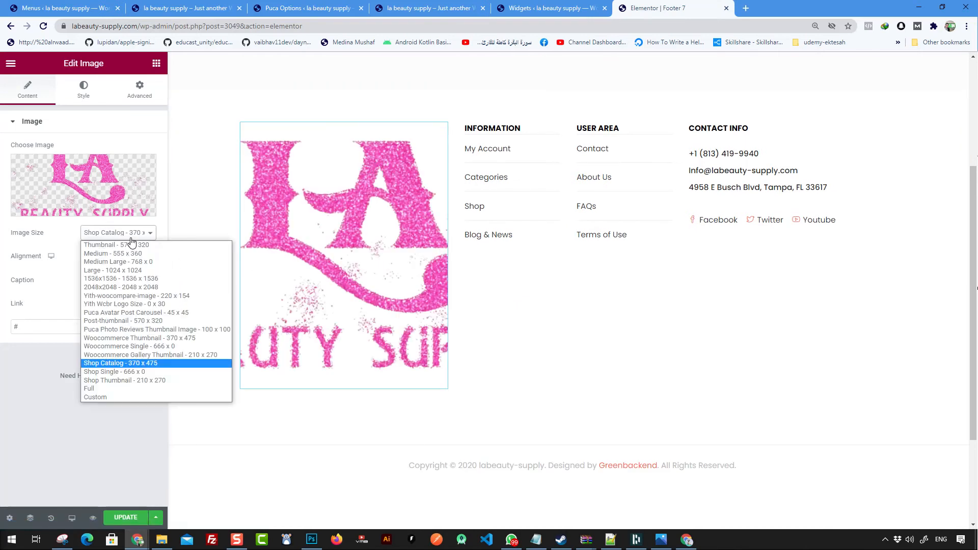
Step: Try a custom 200 x 50 size, then settle on Medium - 555 x 360
click(124, 397)
click(36, 292)
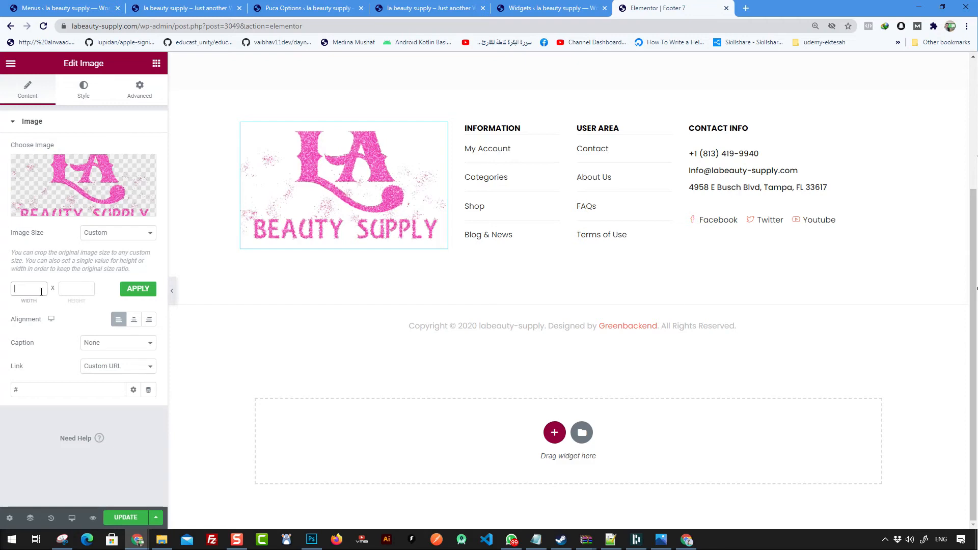
click(80, 290)
click(132, 290)
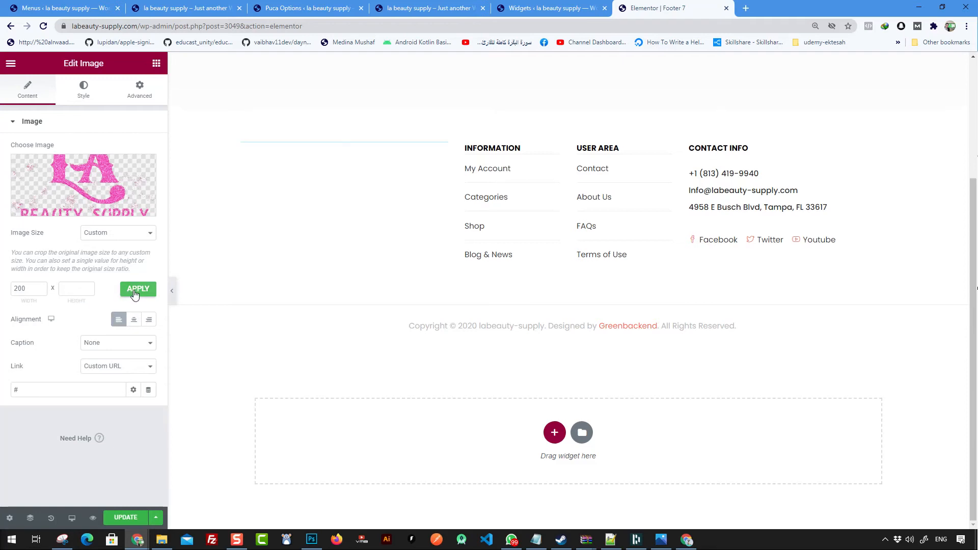
click(79, 286)
click(145, 291)
click(94, 290)
click(102, 234)
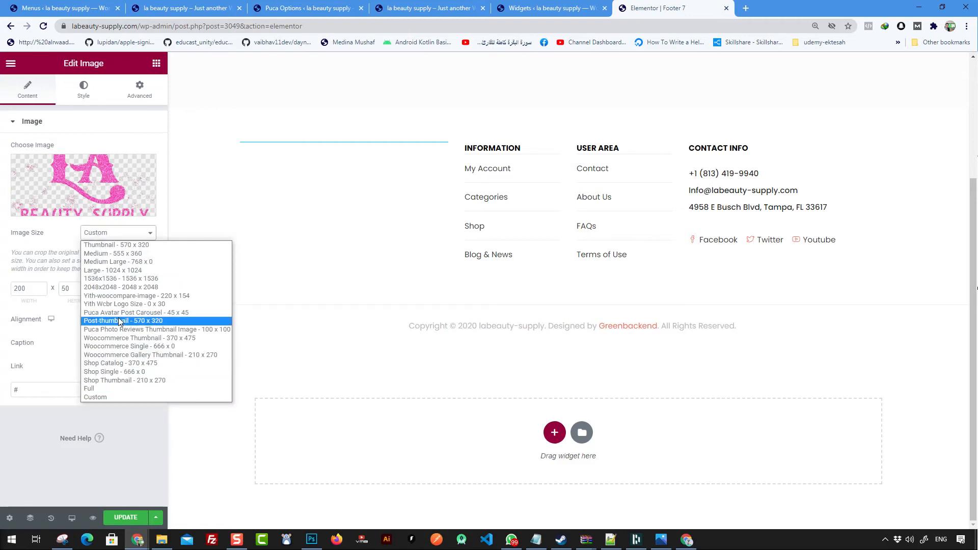
click(116, 253)
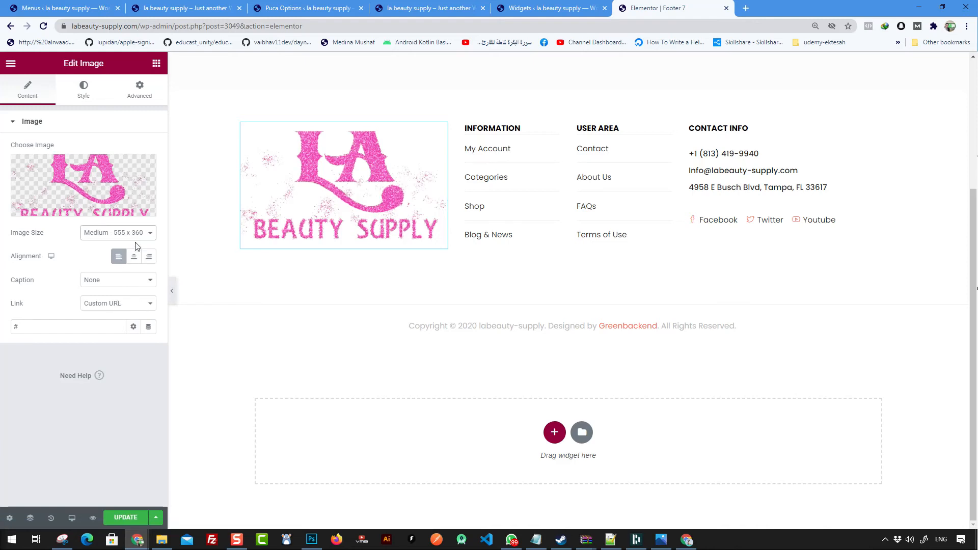
Step: Set the logo's link to a custom URL and copy the site's base address
click(119, 306)
click(114, 332)
click(142, 26)
click(161, 26)
drag(163, 27, 71, 27)
key(ctrl+c)
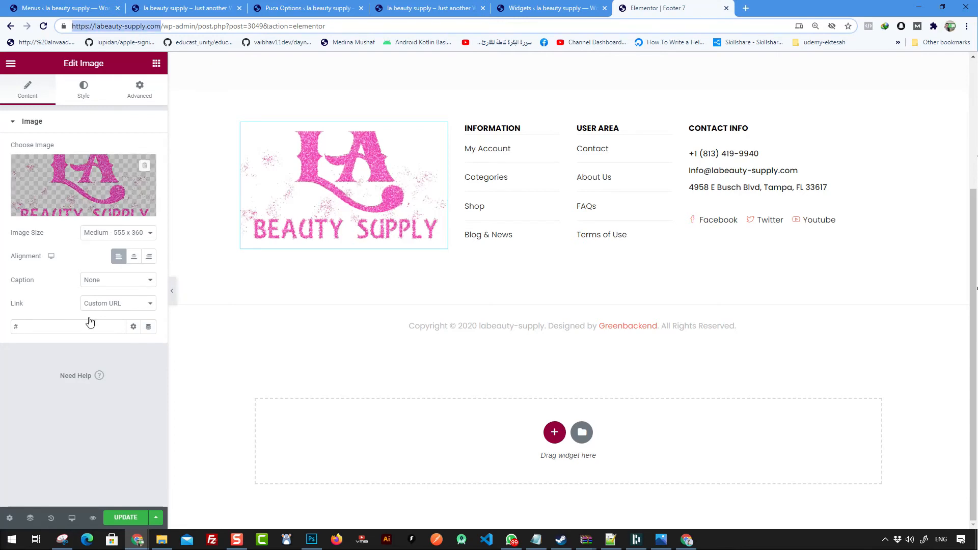
double_click(60, 325)
key(ctrl+v)
click(117, 343)
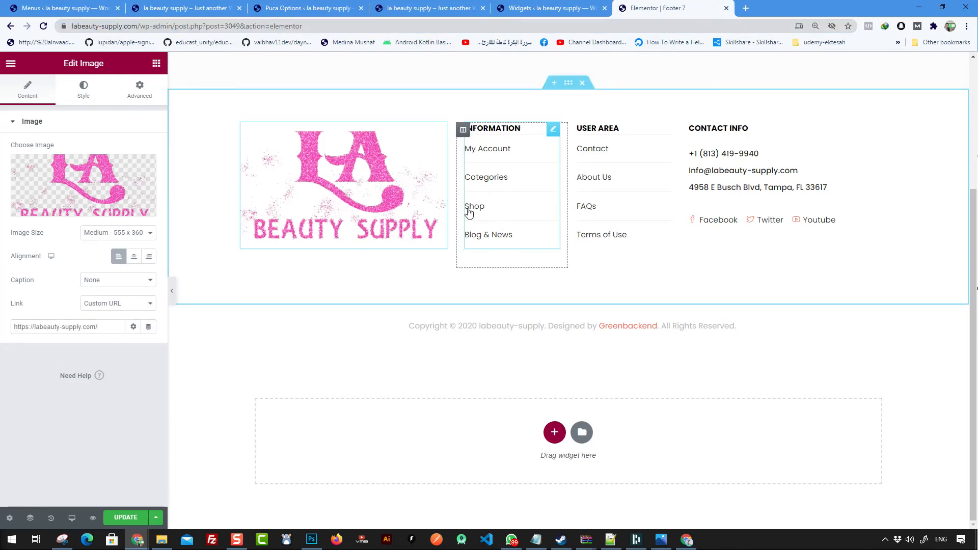
mouse_move(107, 194)
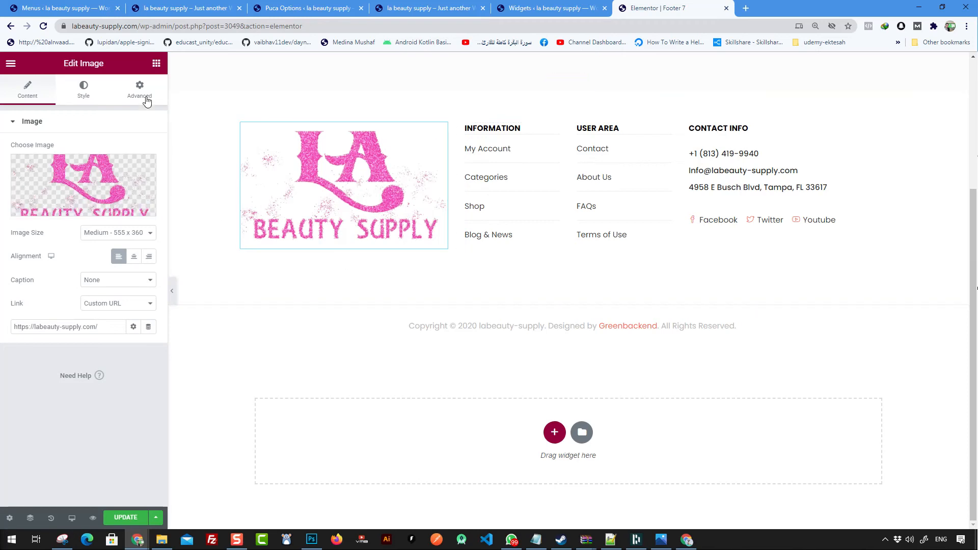
click(86, 88)
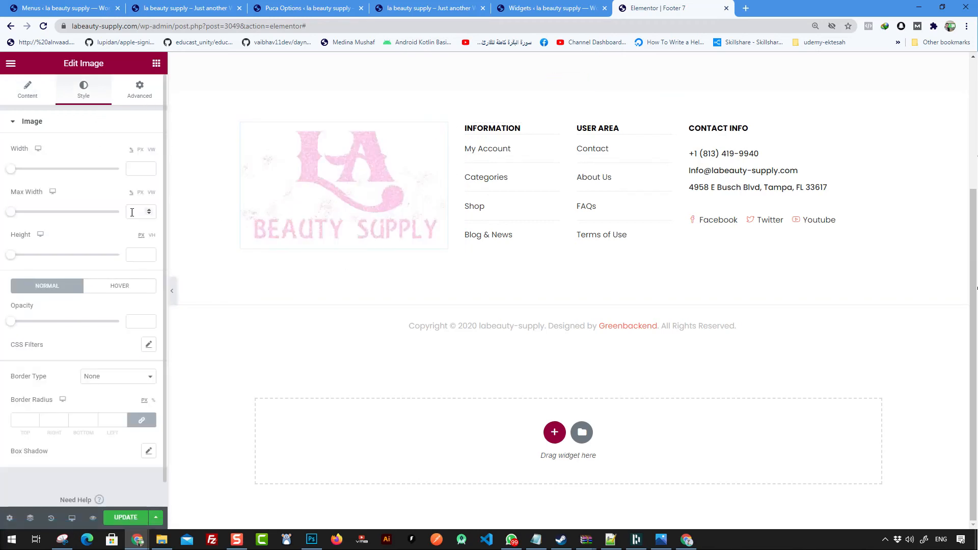
mouse_move(20, 323)
mouse_down()
mouse_move(70, 324)
mouse_move(10, 322)
mouse_up()
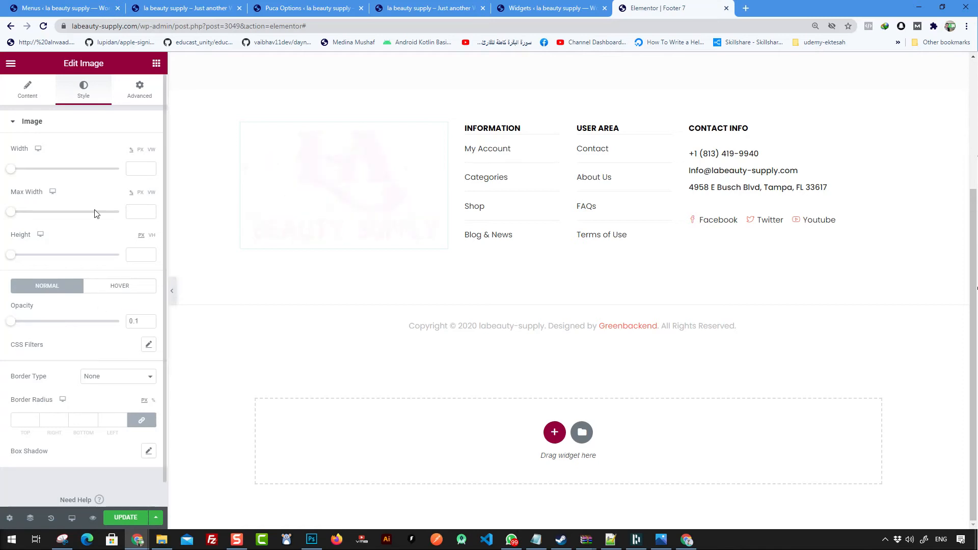
Step: Give the footer logo a Fade In entrance animation under Motion Effects
click(142, 94)
scroll(92, 266, down, 1)
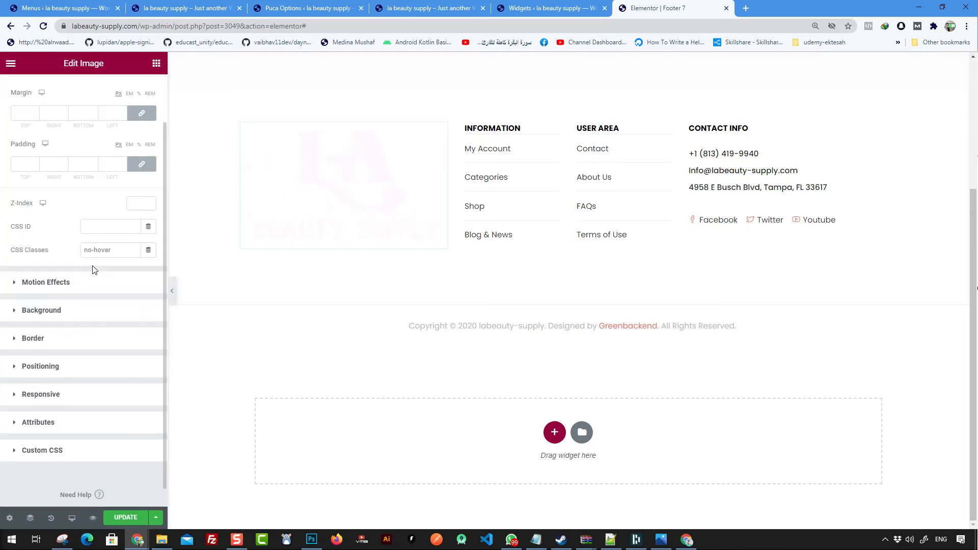
click(48, 282)
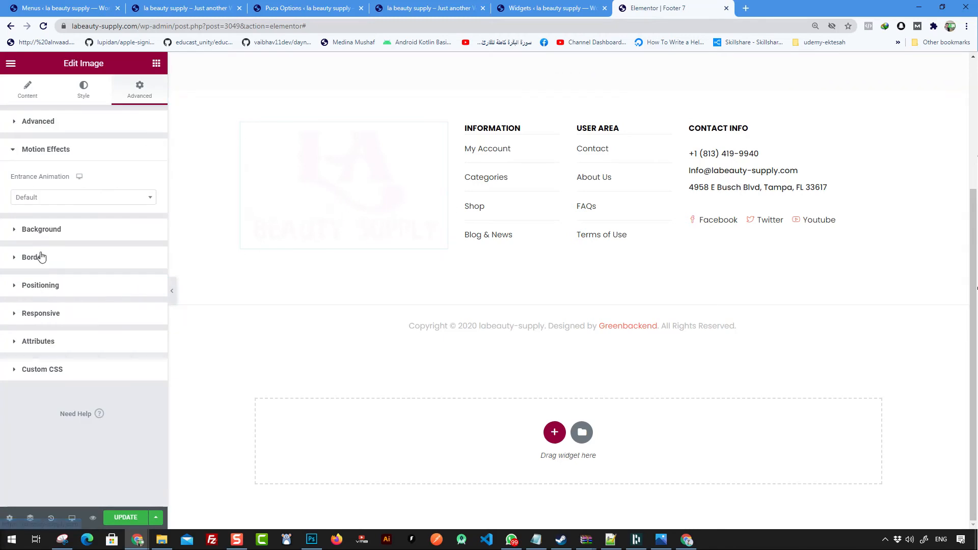
click(88, 198)
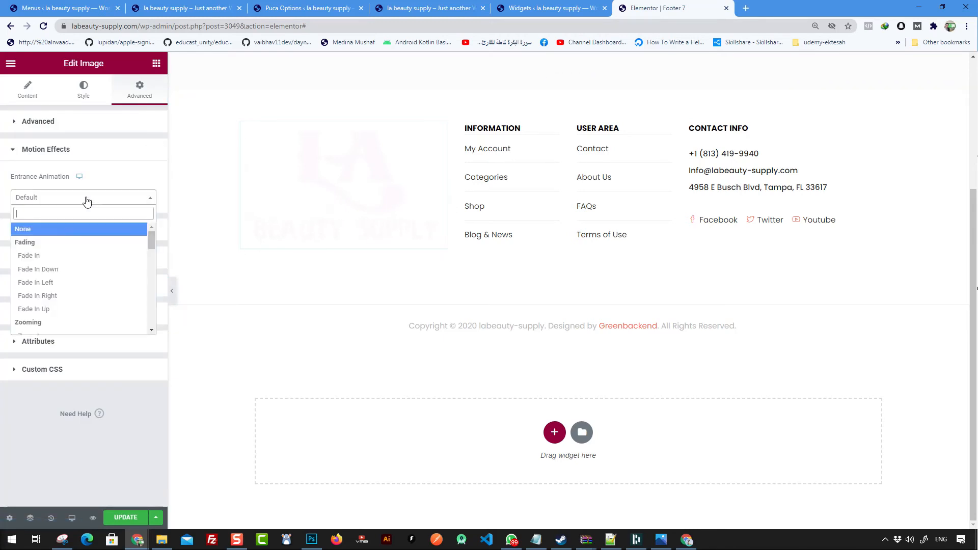
click(60, 254)
click(95, 91)
click(140, 89)
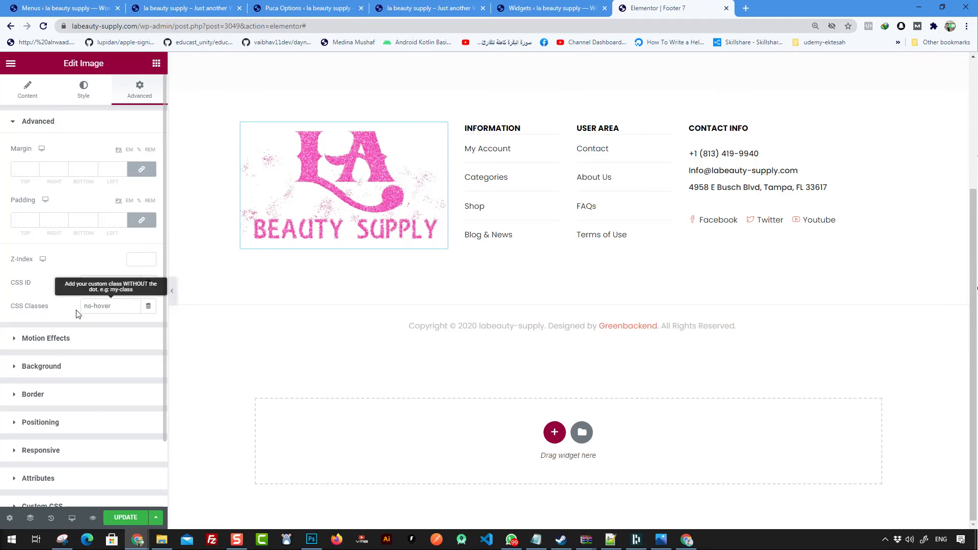
Step: Save the footer and go back to the live site to reload it
scroll(82, 357, down, 2)
click(125, 517)
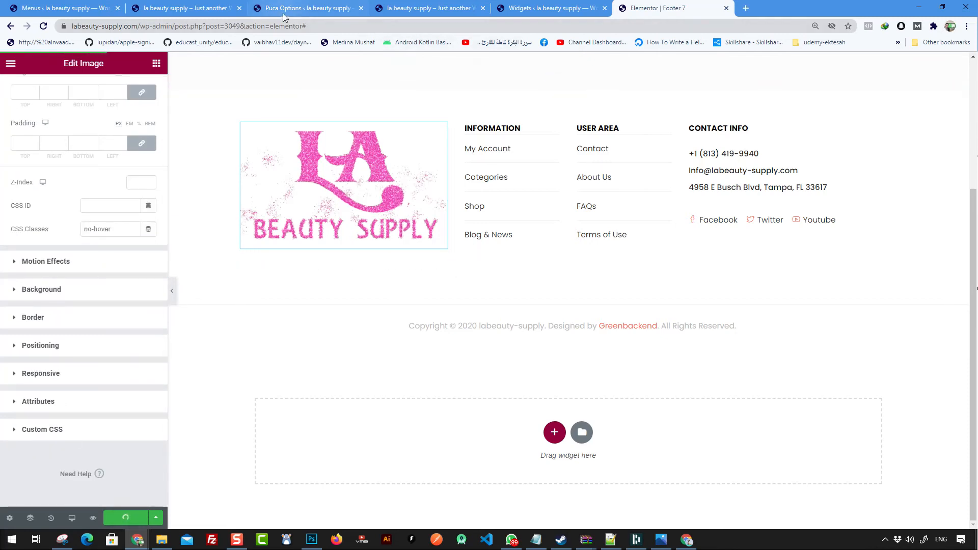
click(283, 12)
click(209, 13)
right_click(290, 181)
Step: Reload the live storefront and scroll back up to the homepage header with the pink logo
click(314, 210)
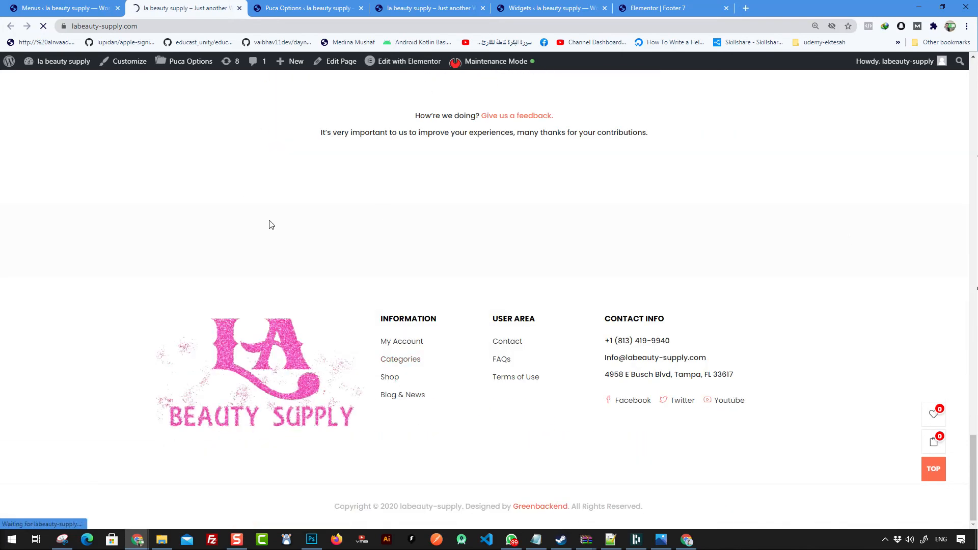
scroll(582, 319, up, 20)
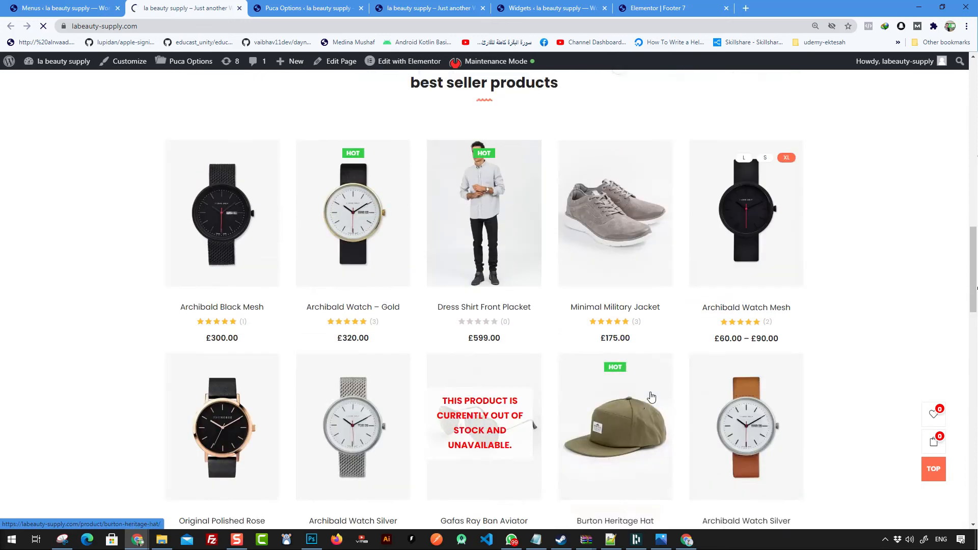
scroll(549, 292, down, 20)
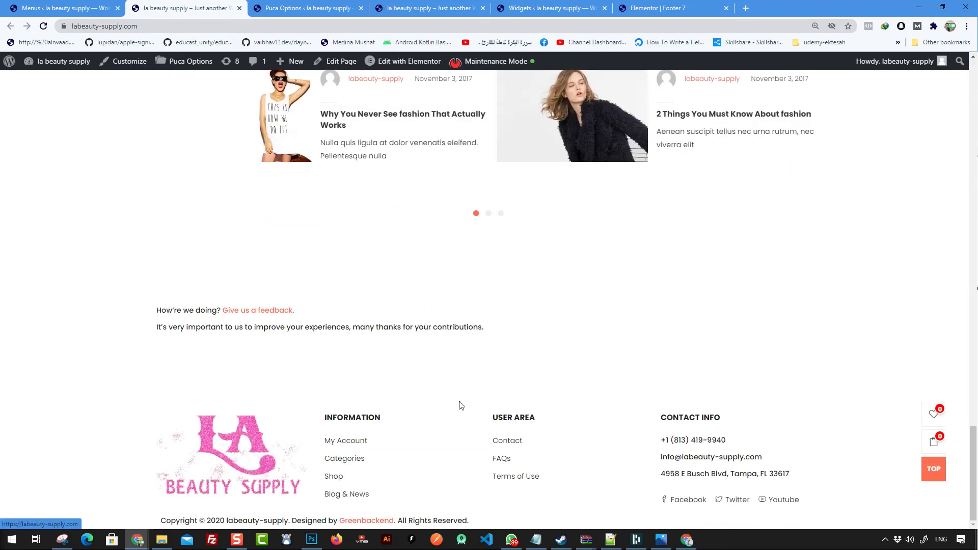
scroll(318, 438, up, 15)
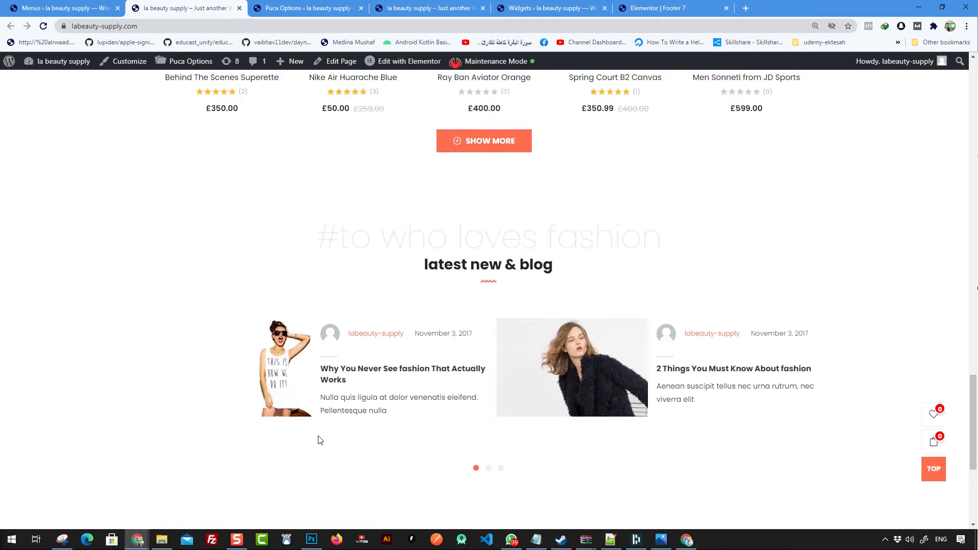
scroll(318, 436, up, 12)
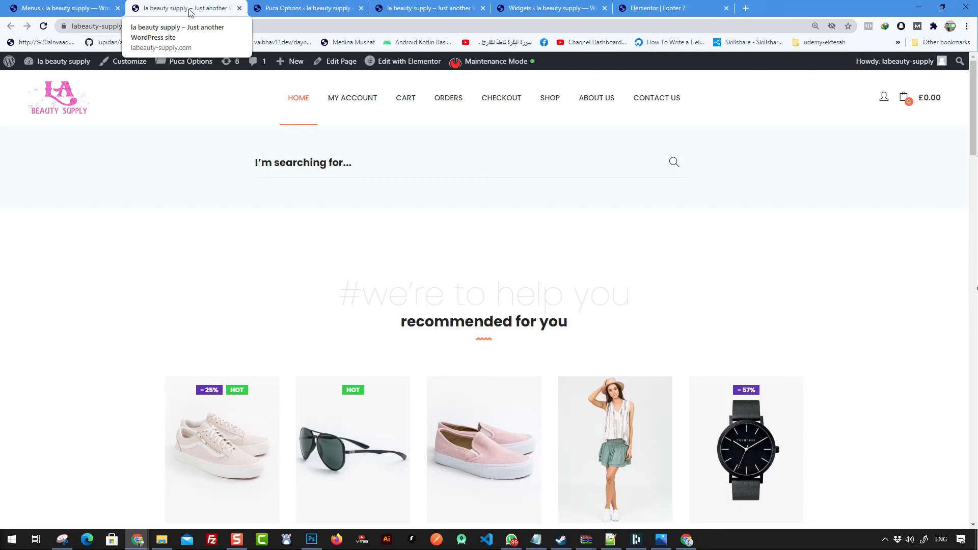
mouse_move(63, 66)
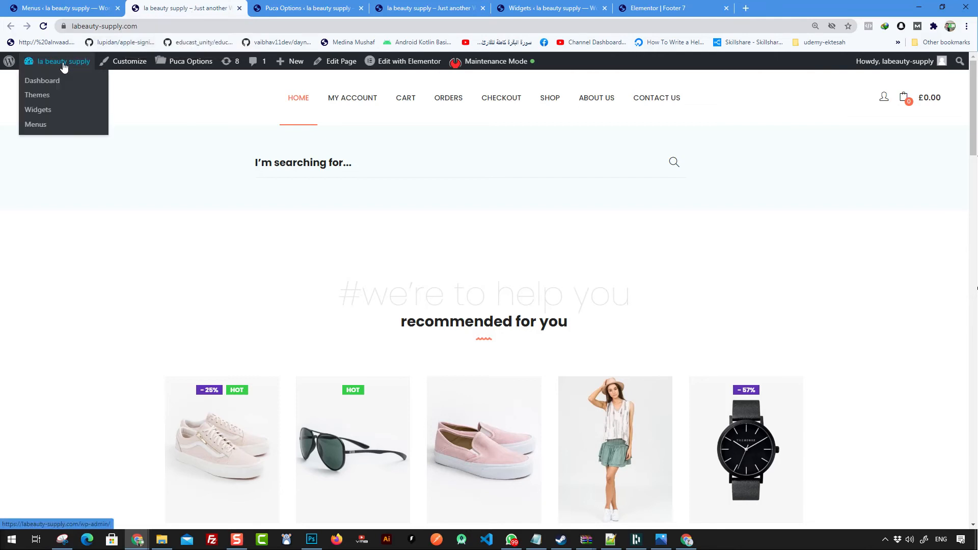
Step: Go from the Dashboard to Settings > General and select the Site Title and Tagline text
click(53, 82)
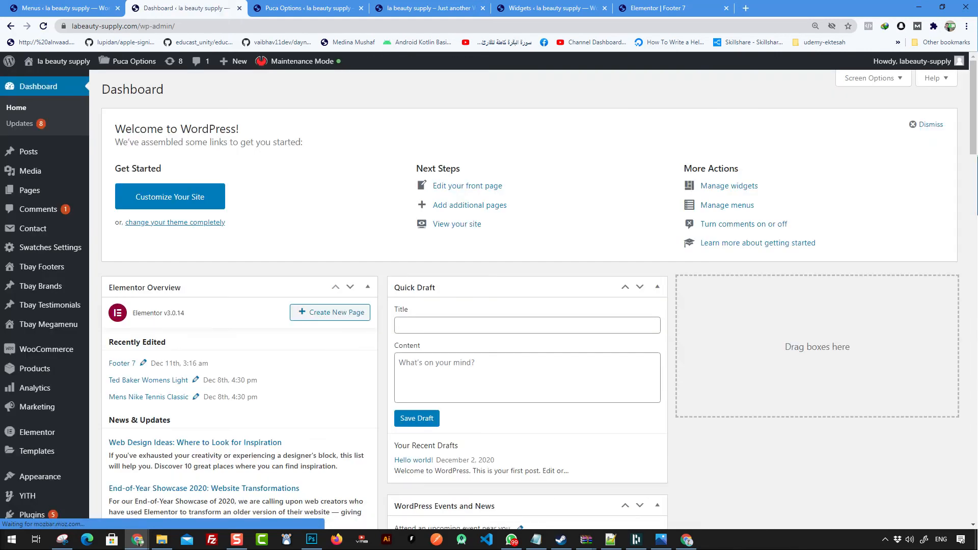
scroll(309, 259, down, 6)
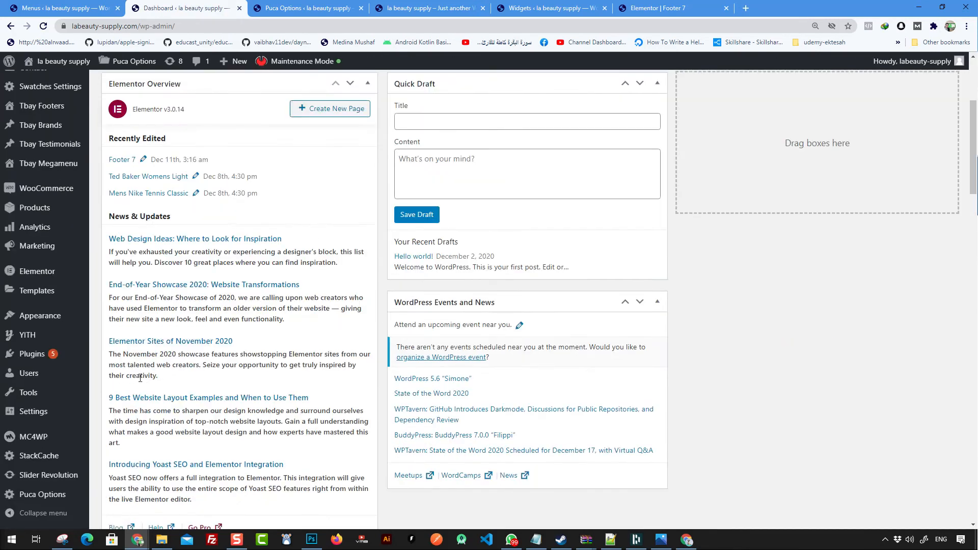
mouse_move(45, 411)
click(113, 386)
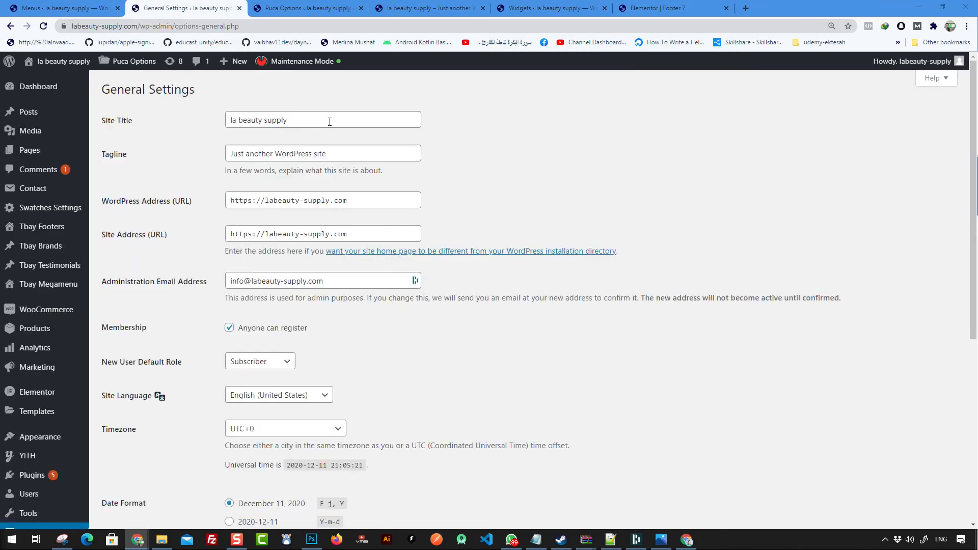
drag(329, 121, 230, 121)
drag(329, 154, 224, 153)
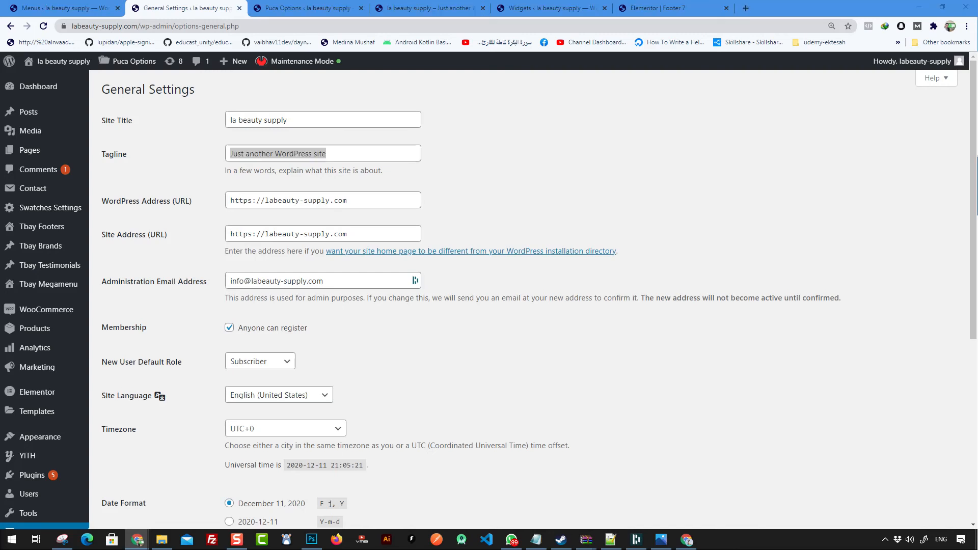
Step: Replace the default tagline with 'Top quality hair products'
click(298, 153)
triple_click(298, 154)
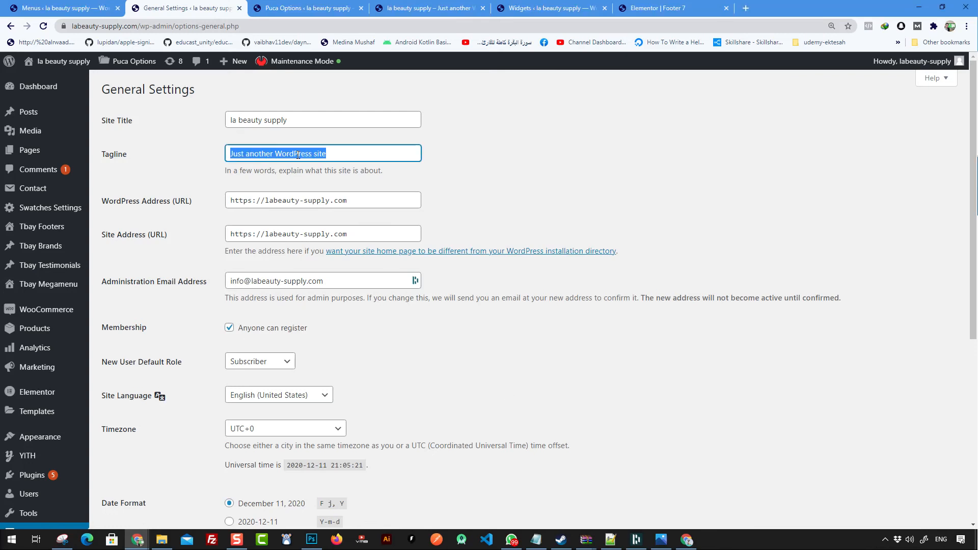
text(Top quality hair p)
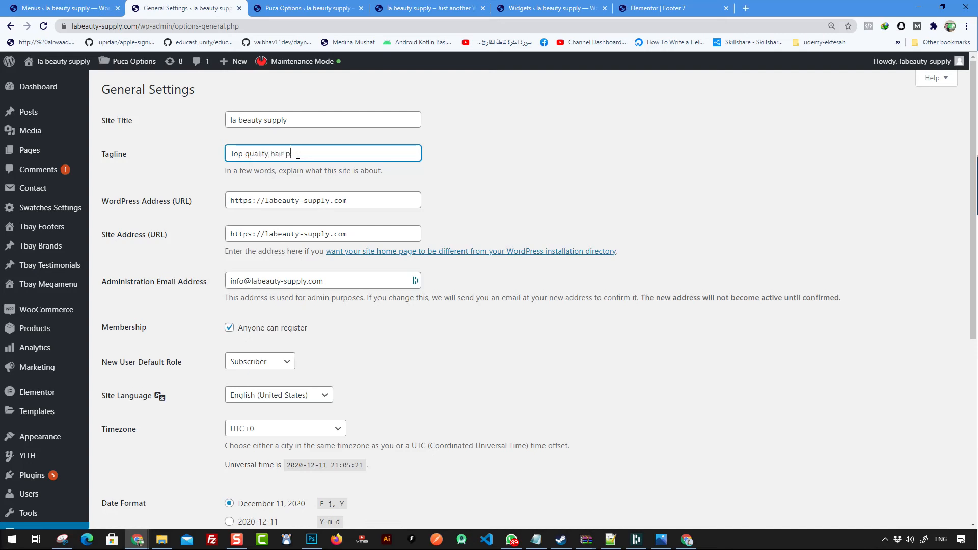
text(ducts)
click(525, 149)
Step: Select the new tagline and open a new browser tab, typing 'capi'
triple_click(365, 154)
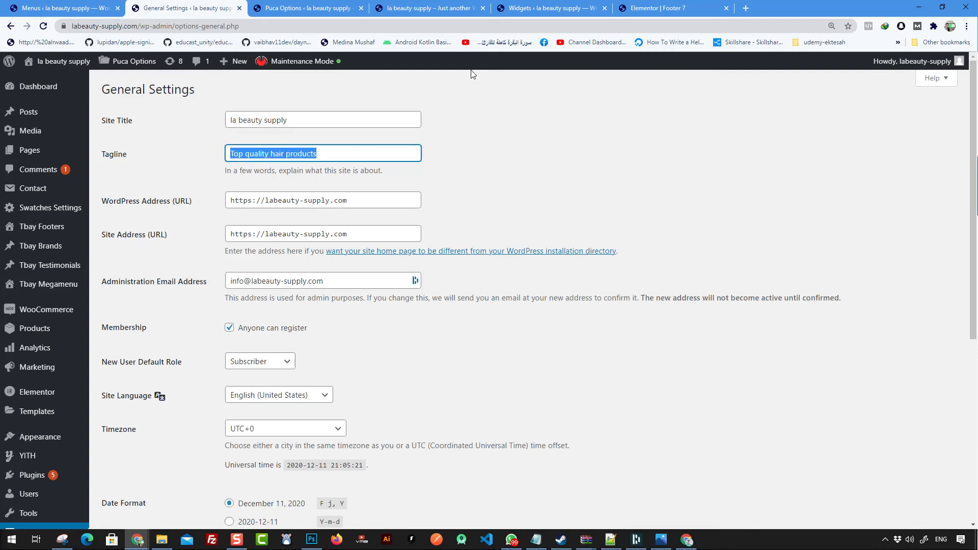
click(746, 8)
text(ca)
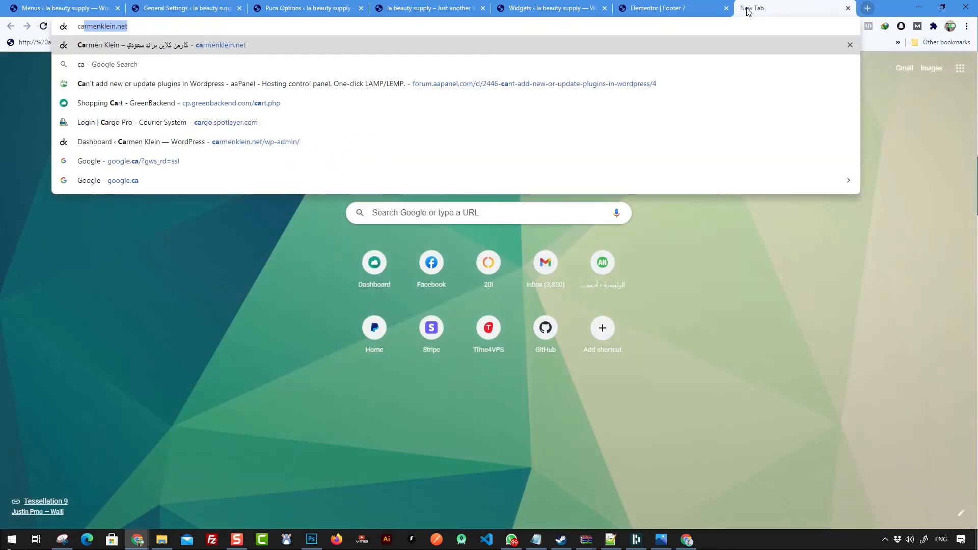
text(pi)
Step: Search Google for 'capitalize' and open the Capitalize My Title website
text(italize)
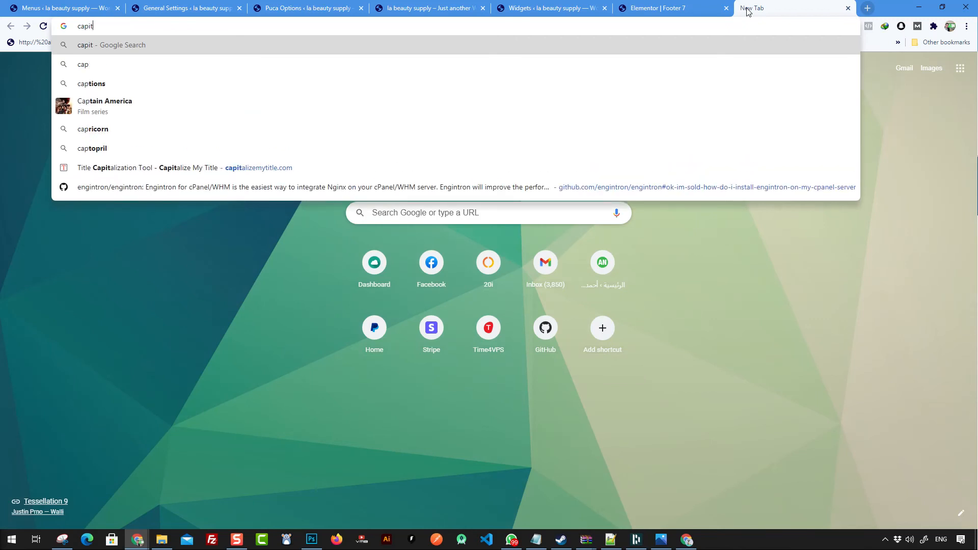
key(Return)
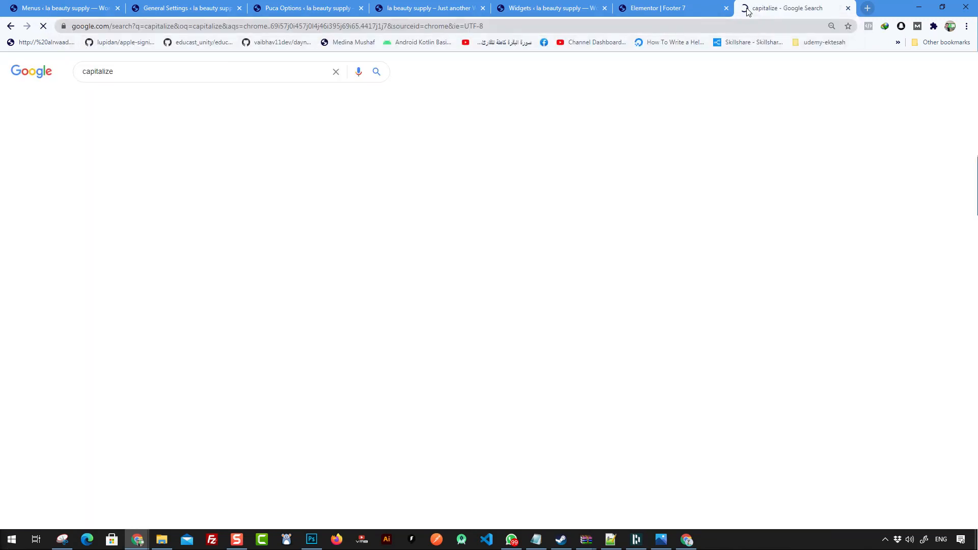
scroll(135, 213, down, 3)
scroll(136, 213, down, 4)
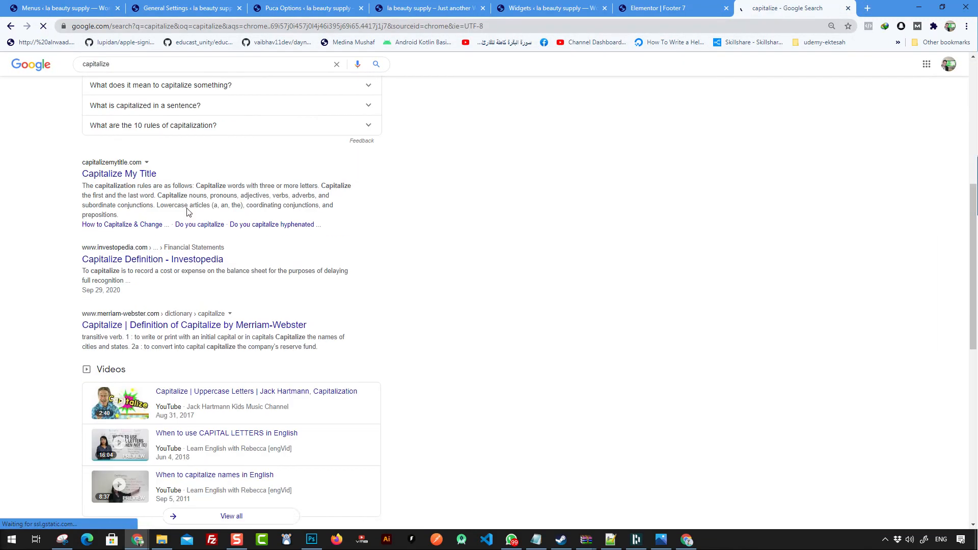
scroll(146, 208, up, 1)
click(133, 226)
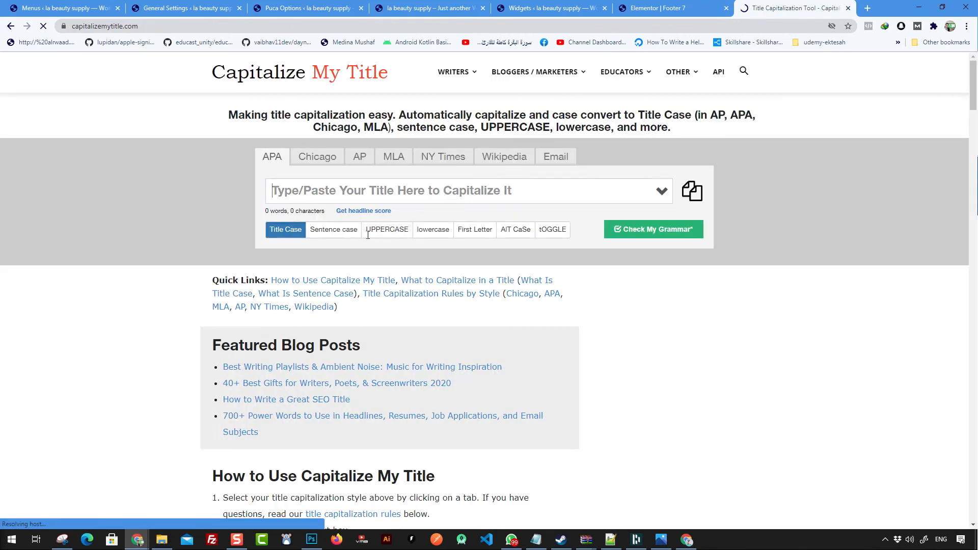
Step: Convert the tagline to title case and paste 'Top Quality Hair Products' into the Tagline field
click(332, 192)
text(Top Quality Hair Products)
key(ctrl+a)
key(ctrl+c)
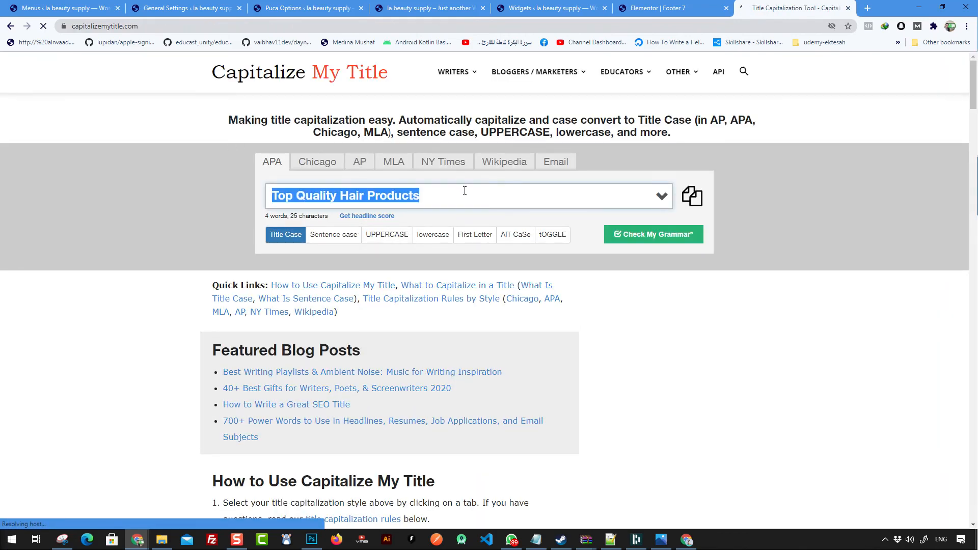
click(184, 8)
key(ctrl+v)
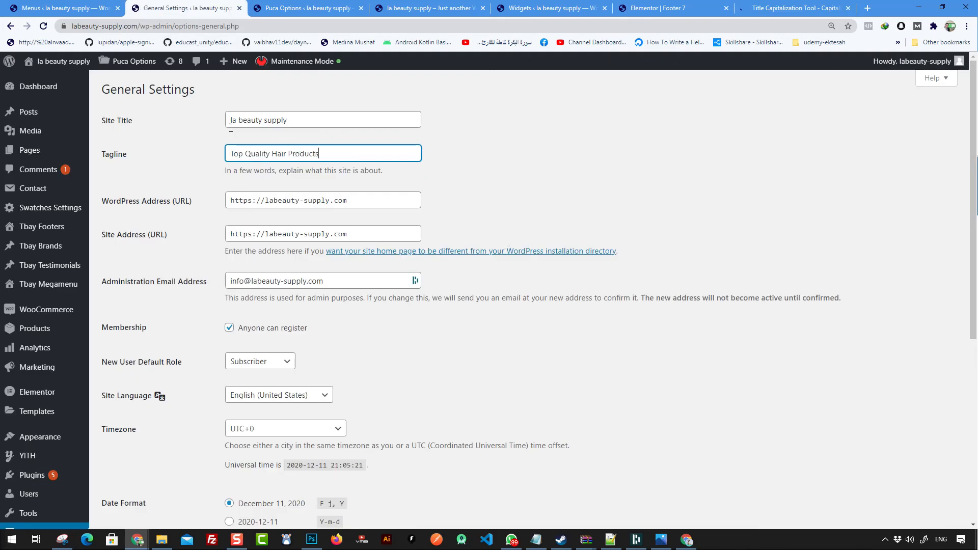
Step: Correct the site title to 'LA Beauty Supply', capitalising 'LA' and the S of 'Supply'
drag(237, 123, 225, 126)
text(LA)
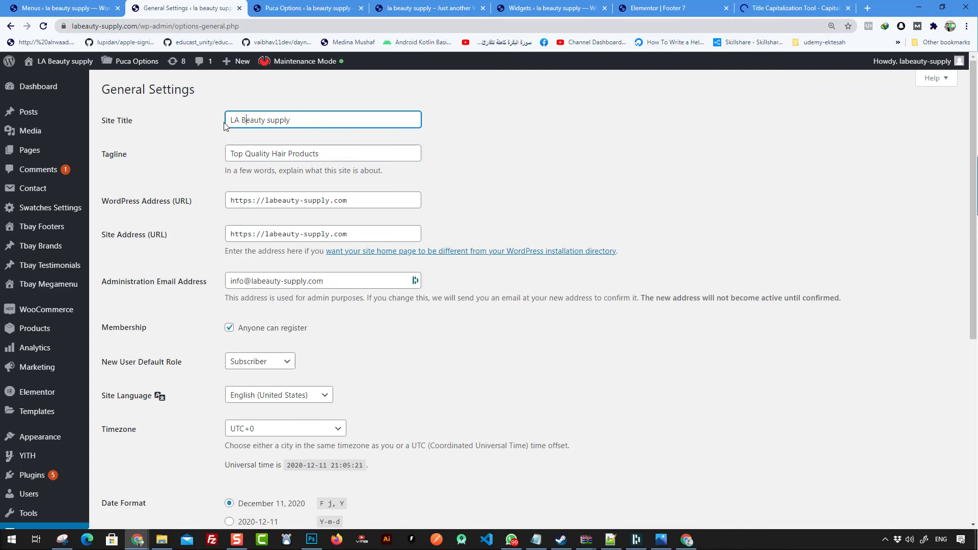
key(BackSpace)
text(S)
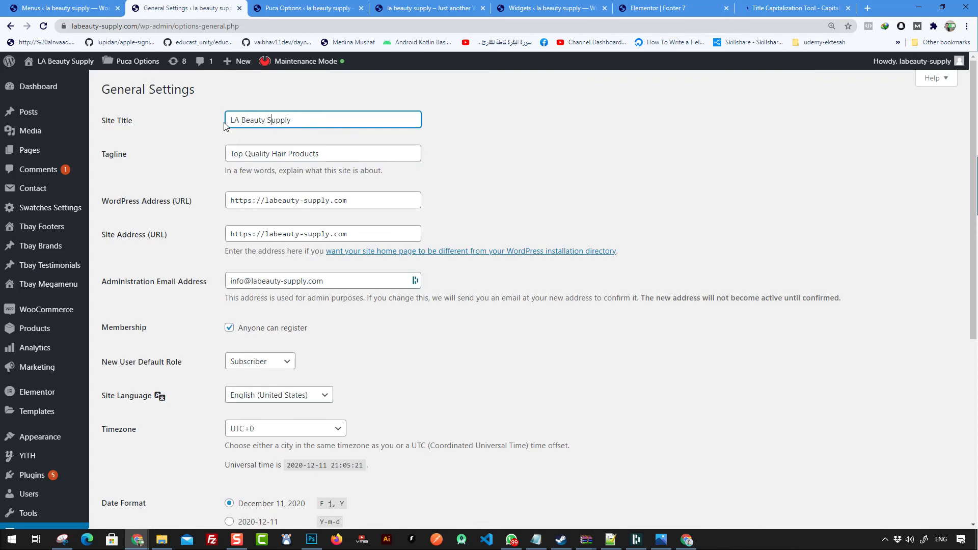
scroll(260, 264, down, 6)
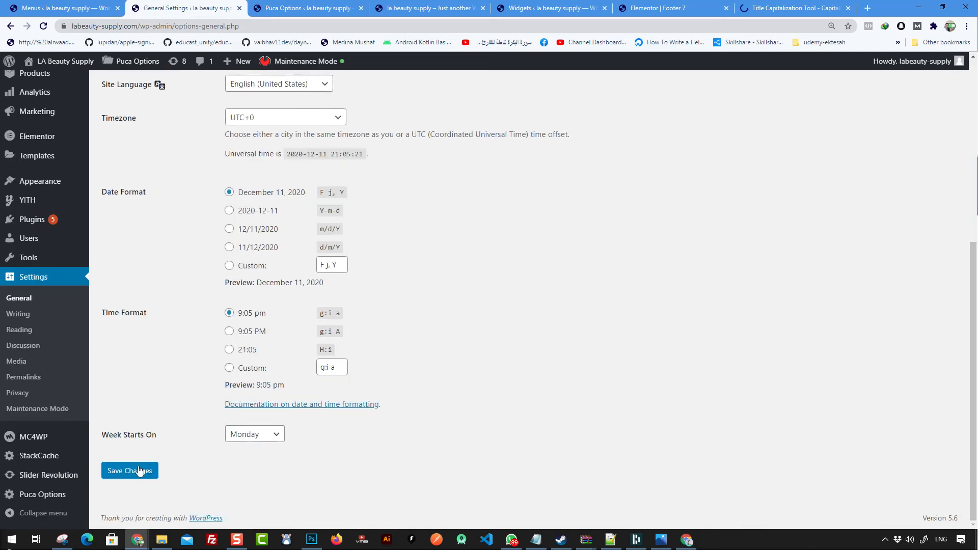
scroll(443, 343, up, 6)
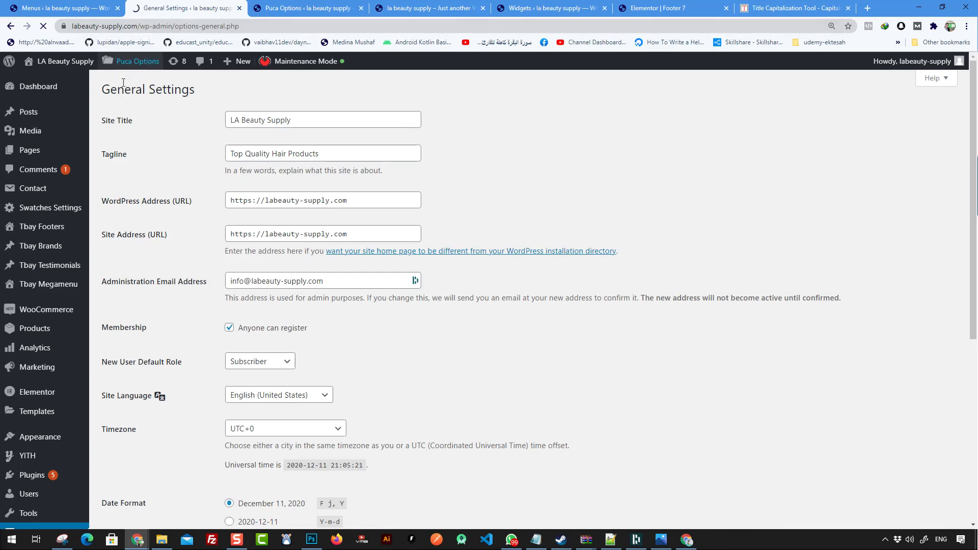
Step: Open the storefront in a new tab and compare it against the saved General Settings
mouse_move(65, 61)
middle_click(63, 80)
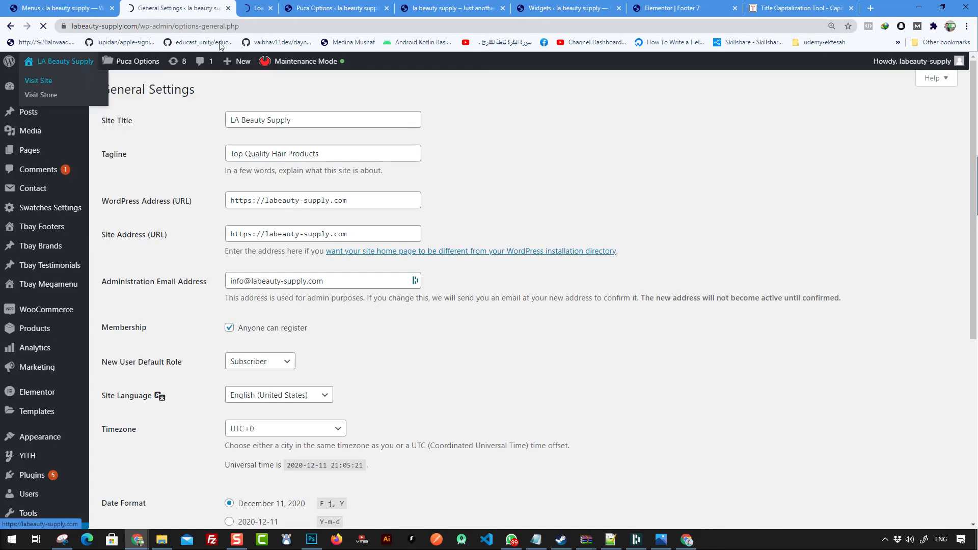
click(259, 8)
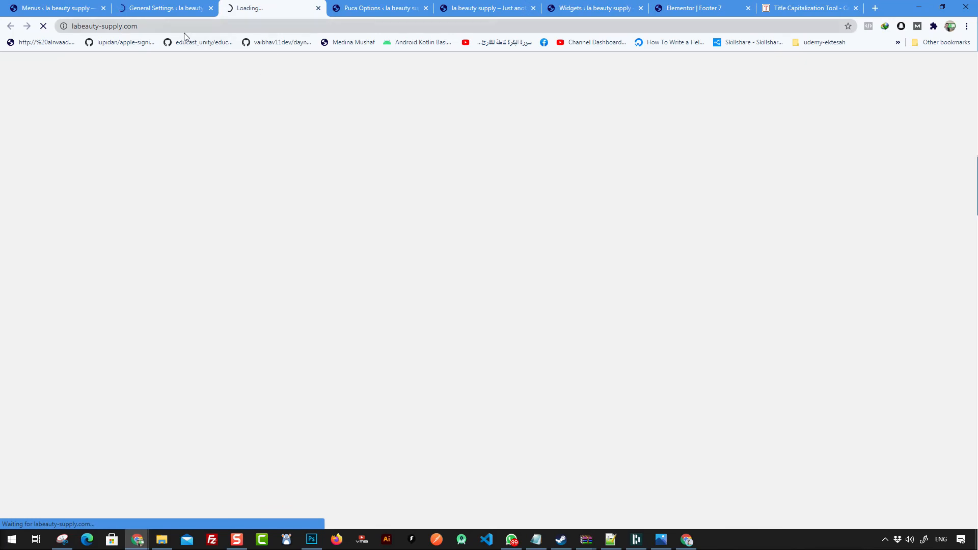
click(140, 8)
click(266, 15)
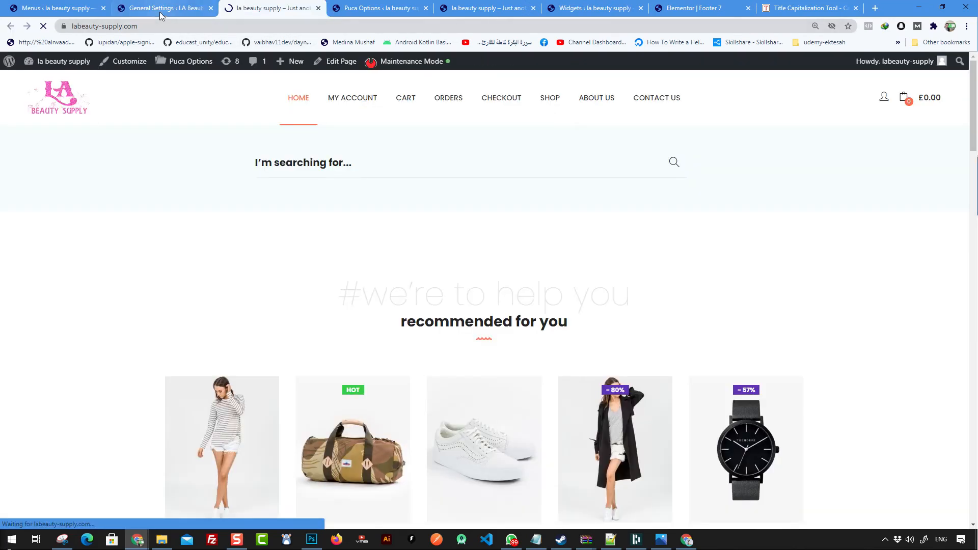
click(163, 15)
click(265, 14)
Step: Reload the storefront to show 'LA Beauty Supply – Top Quality Hair Products', then open Puca Options
right_click(513, 230)
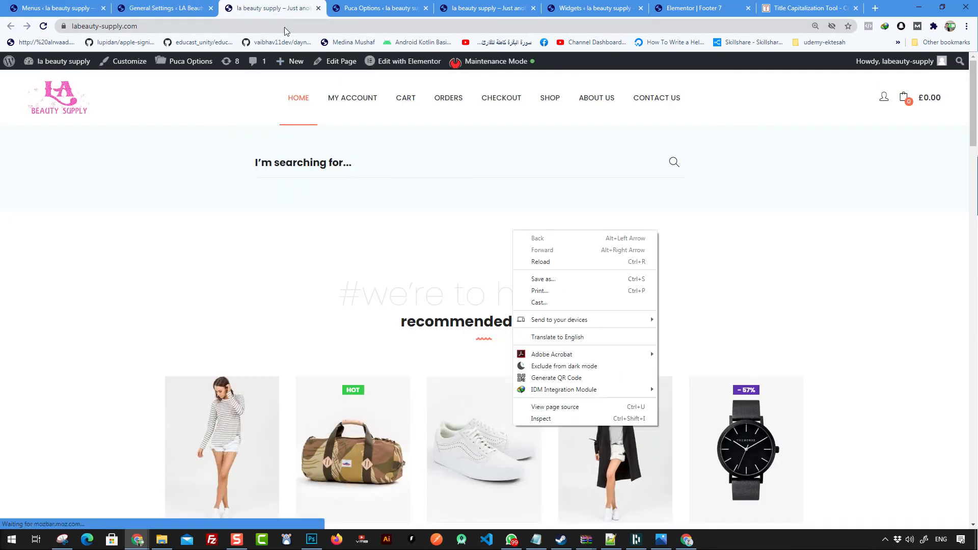
right_click(502, 185)
click(551, 217)
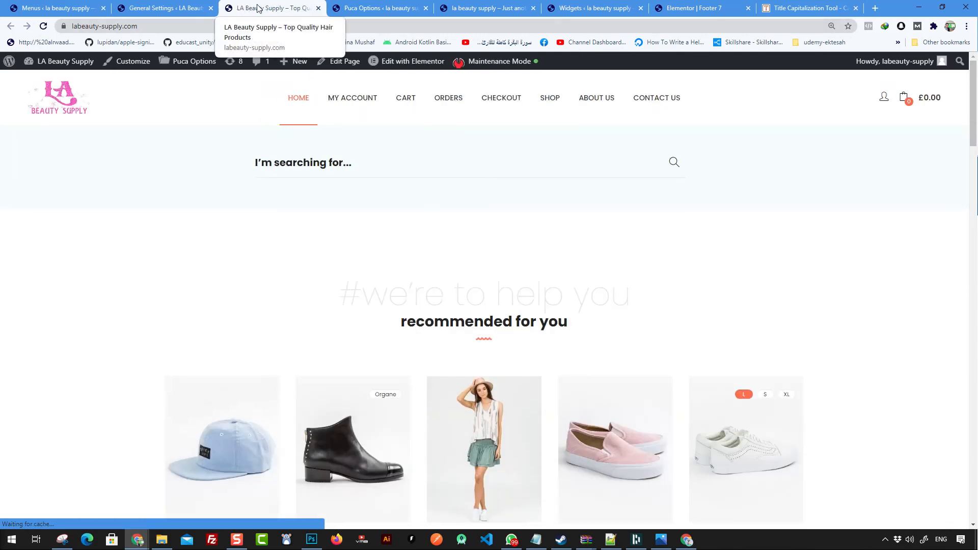
click(190, 66)
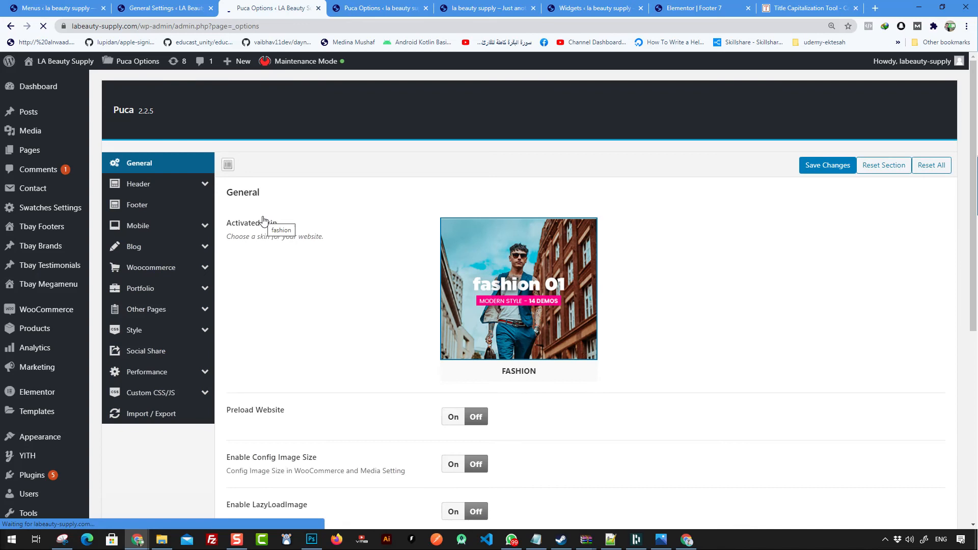
Step: Go to the Mobile Header section of the Puca theme options
click(168, 190)
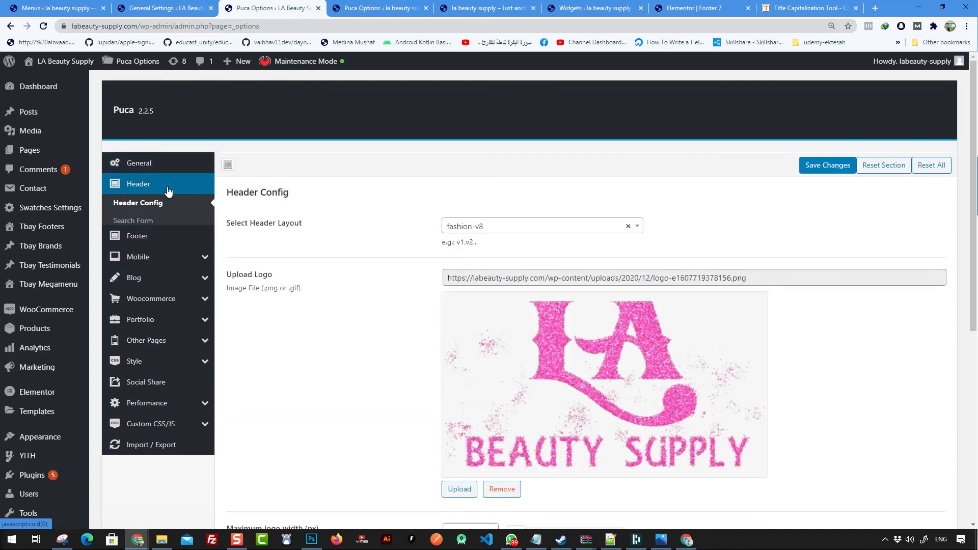
scroll(499, 294, down, 6)
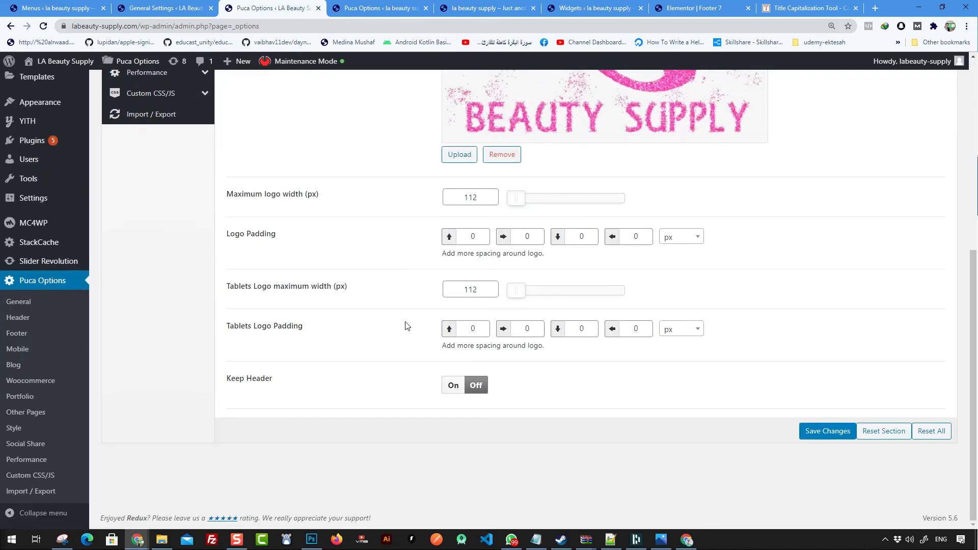
scroll(578, 200, up, 6)
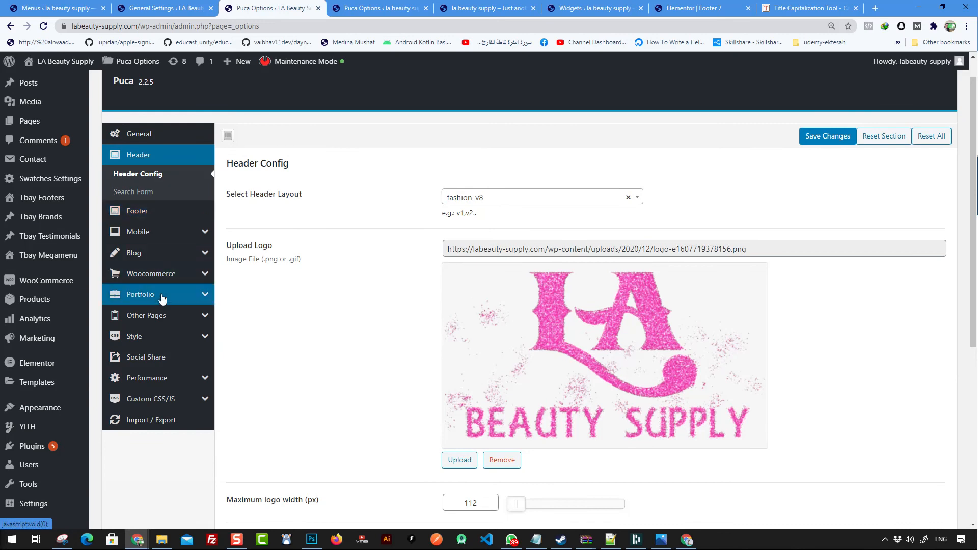
click(142, 234)
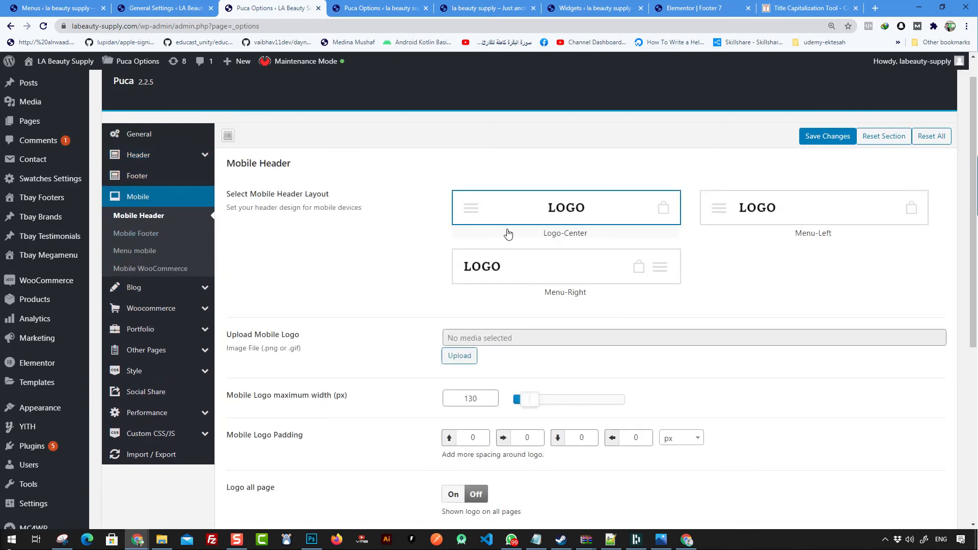
scroll(598, 236, down, 1)
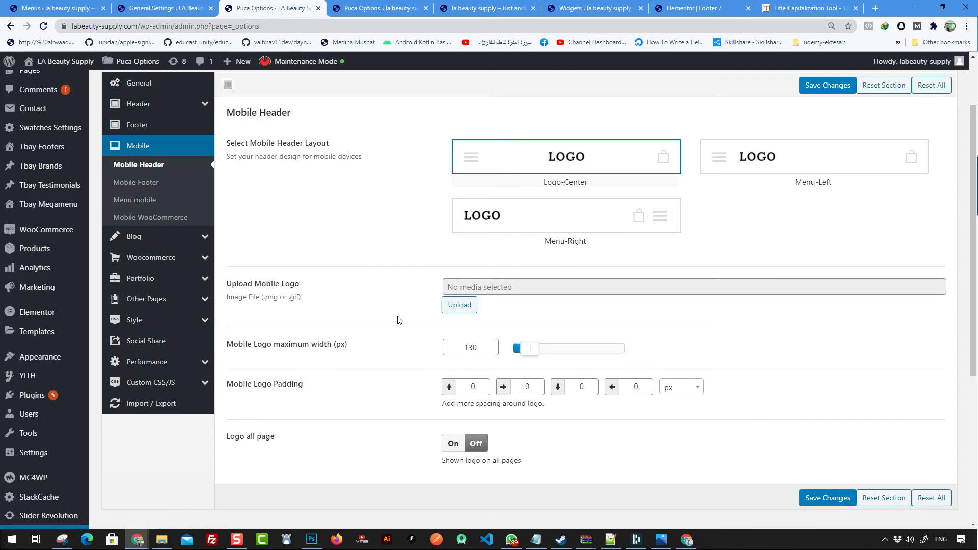
Step: Set the pink LA Beauty Supply logo from the Media Library as the mobile header logo and save
click(460, 305)
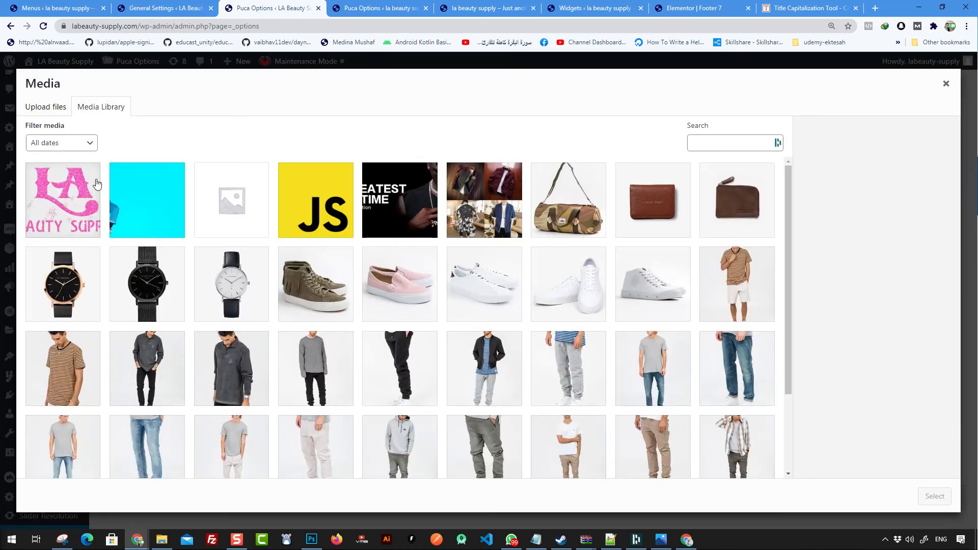
click(62, 199)
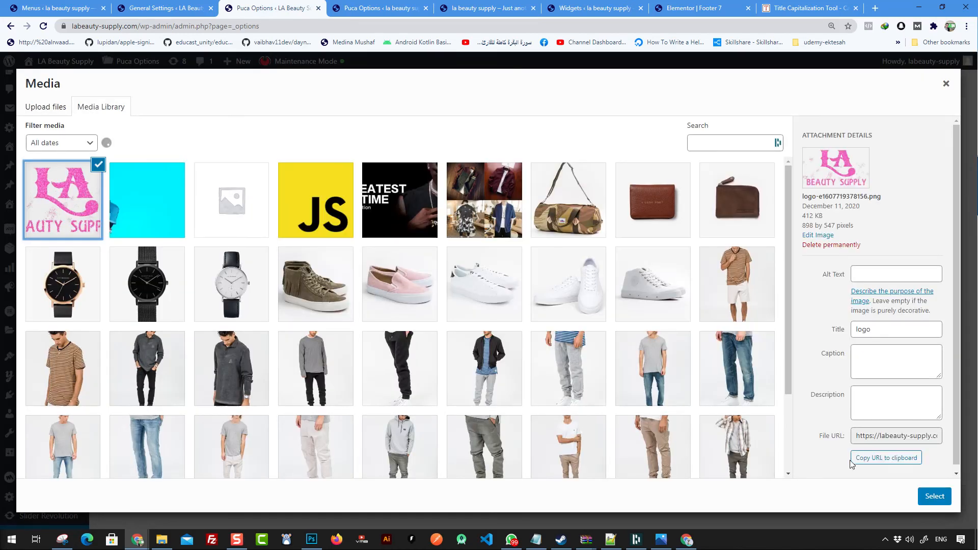
click(934, 496)
scroll(485, 283, down, 3)
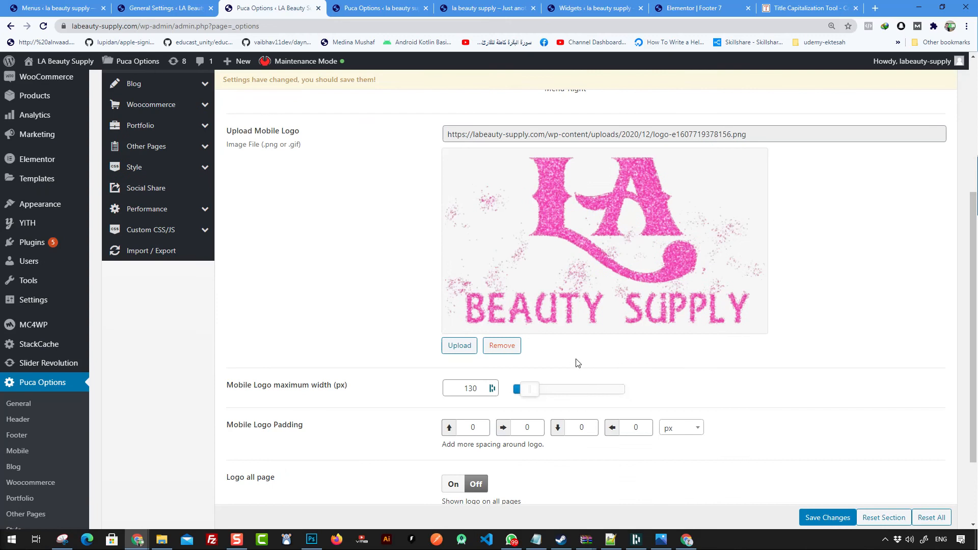
scroll(476, 360, up, 3)
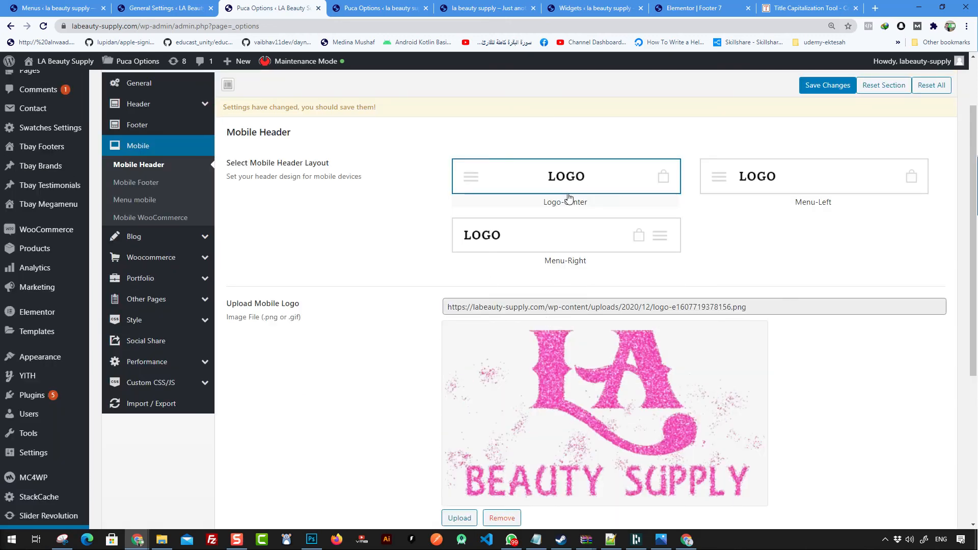
scroll(663, 319, down, 5)
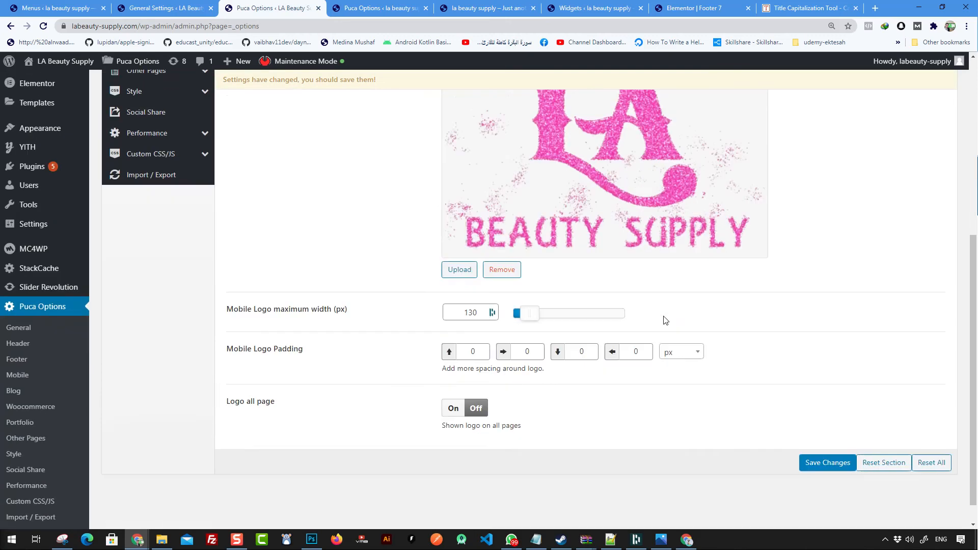
click(839, 432)
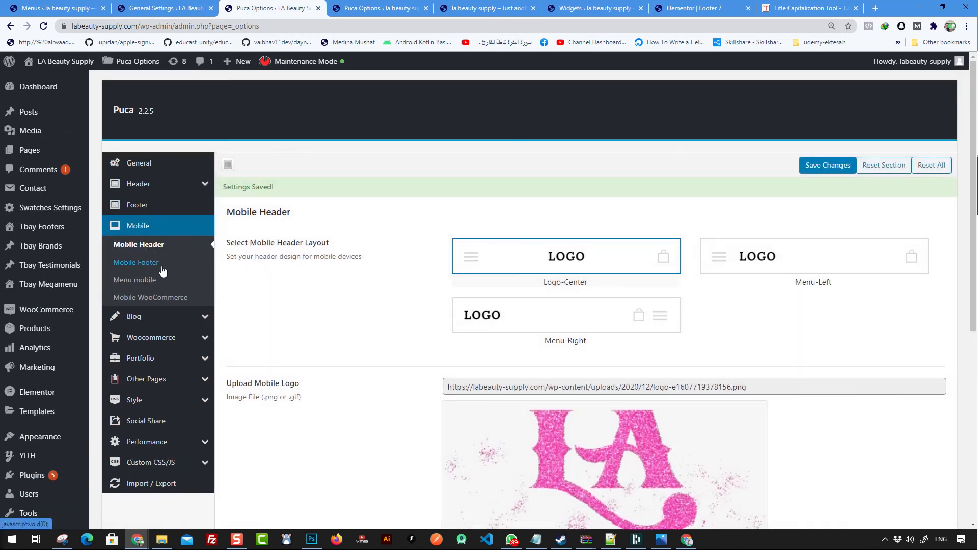
click(143, 268)
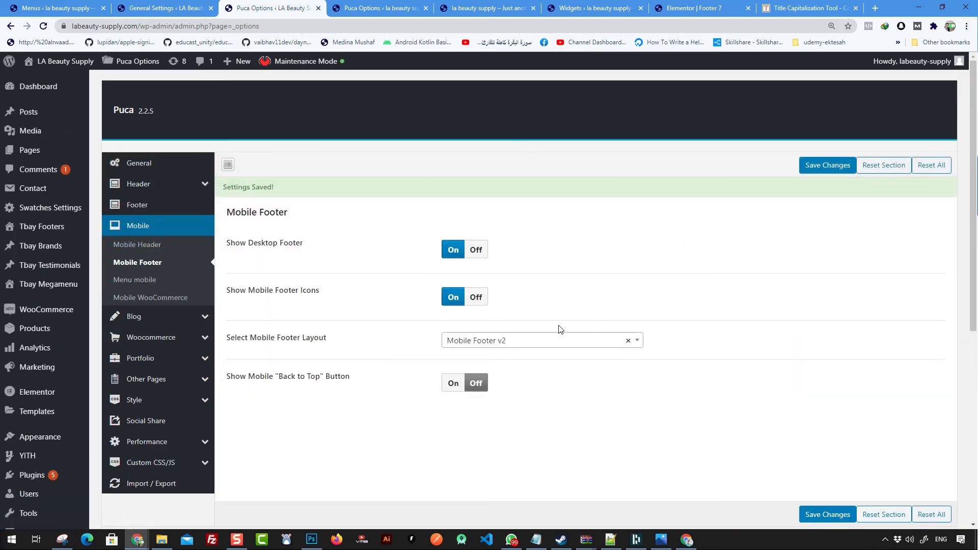
Step: Open the Tbay Footers 'All Footers' list in a new tab and view it
scroll(535, 344, down, 1)
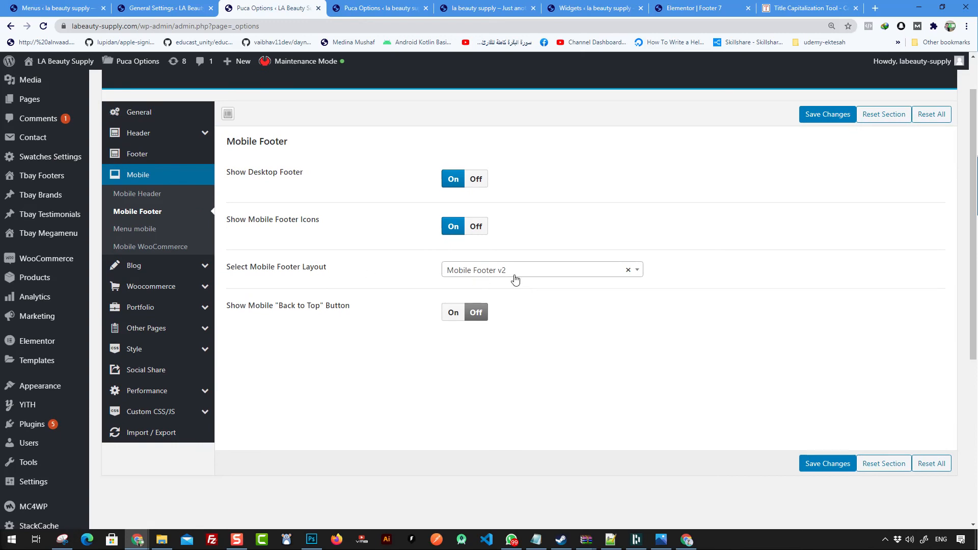
scroll(49, 194, up, 1)
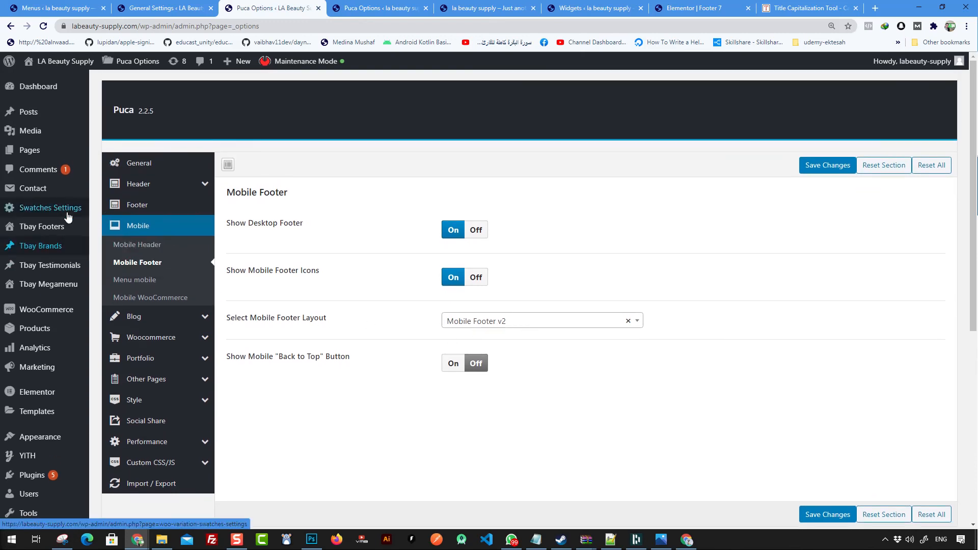
mouse_move(51, 245)
mouse_move(51, 228)
right_click(125, 227)
click(145, 234)
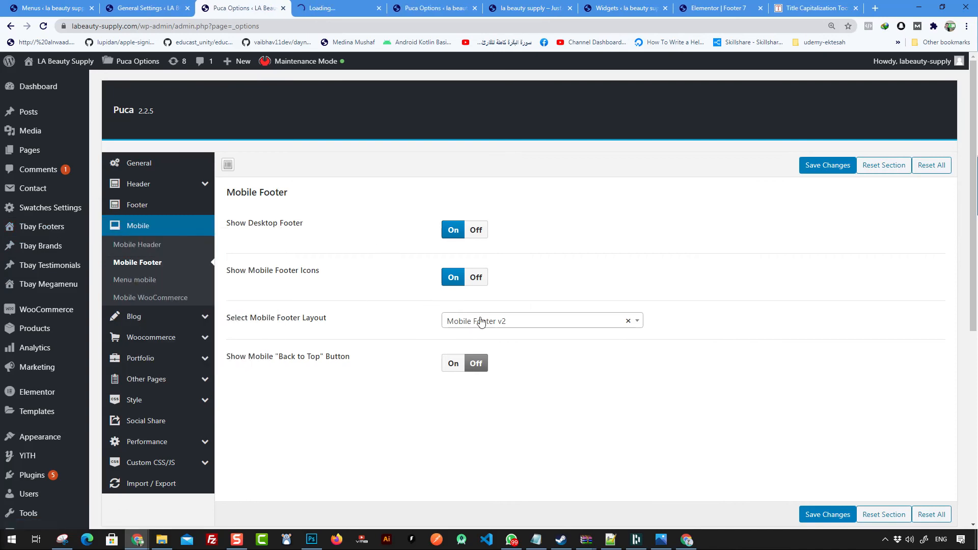
click(336, 8)
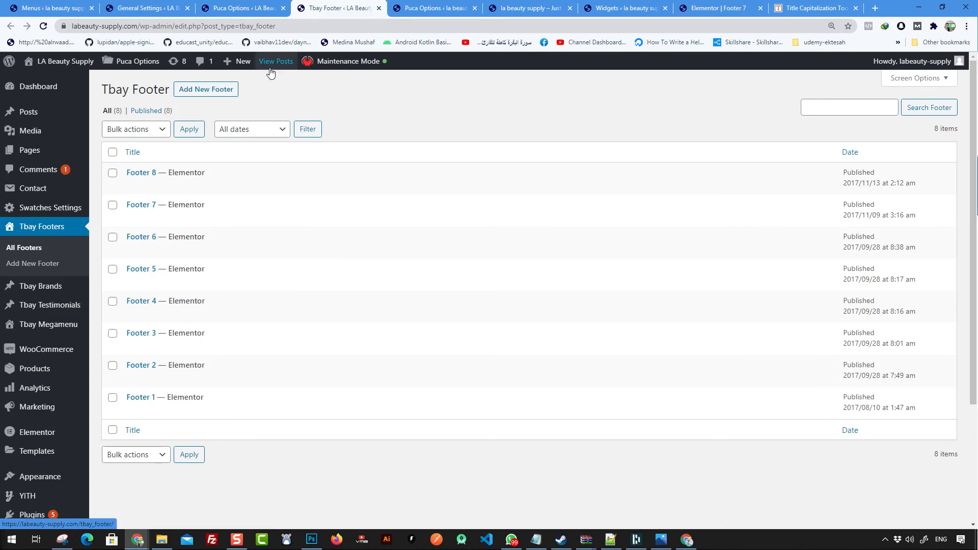
Step: Return to the theme options and go to the Appearance Menus page
click(257, 9)
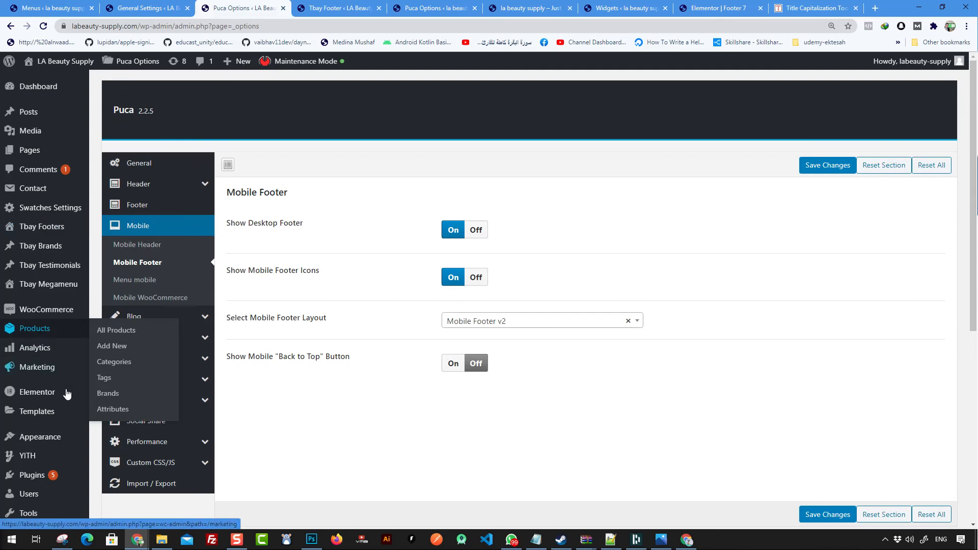
mouse_move(85, 445)
click(118, 420)
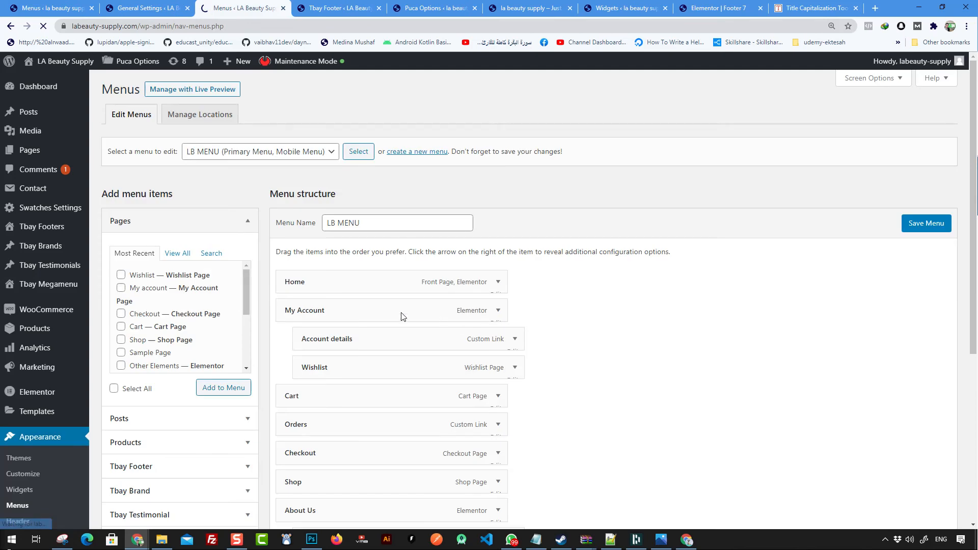
Step: Check the available menus and review the LB MENU structure
click(283, 152)
scroll(296, 239, down, 5)
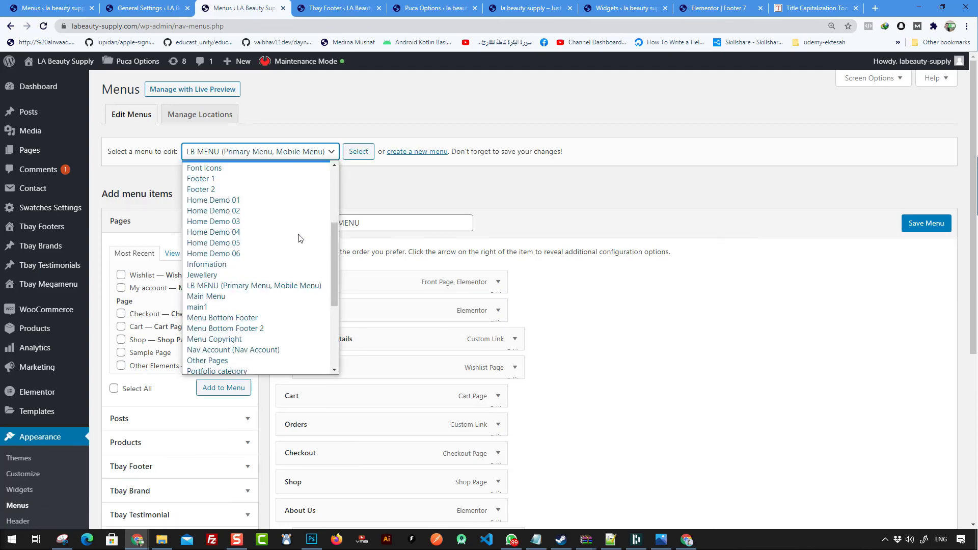
drag(334, 337, 322, 300)
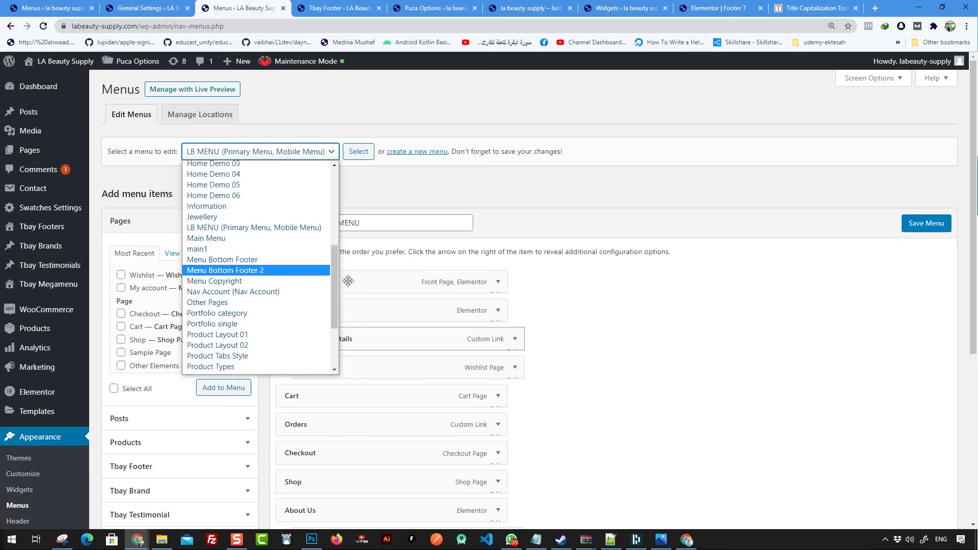
scroll(628, 338, down, 6)
Step: Review the footer list and Footer 7 editor, then open the live site in a new tab
click(340, 8)
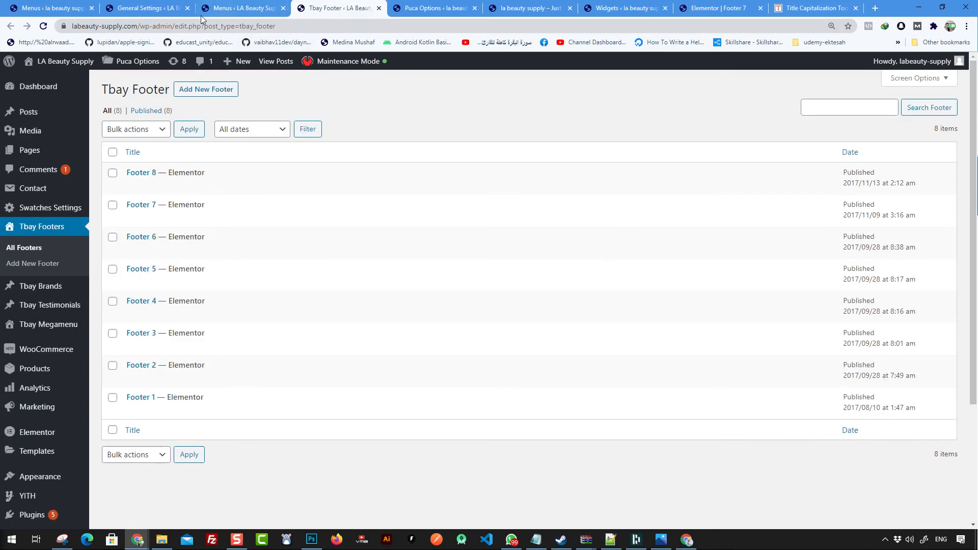
click(738, 10)
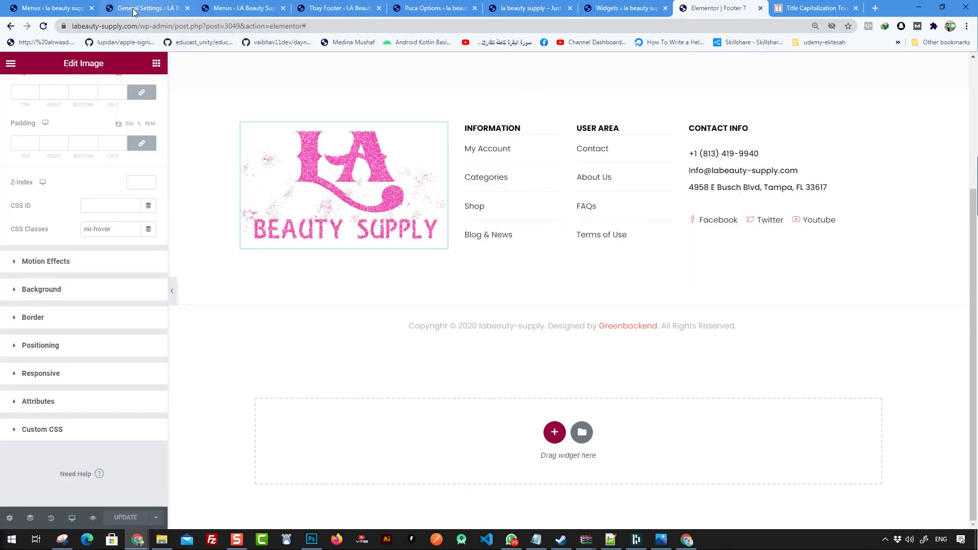
click(57, 8)
mouse_move(50, 60)
middle_click(42, 81)
click(137, 8)
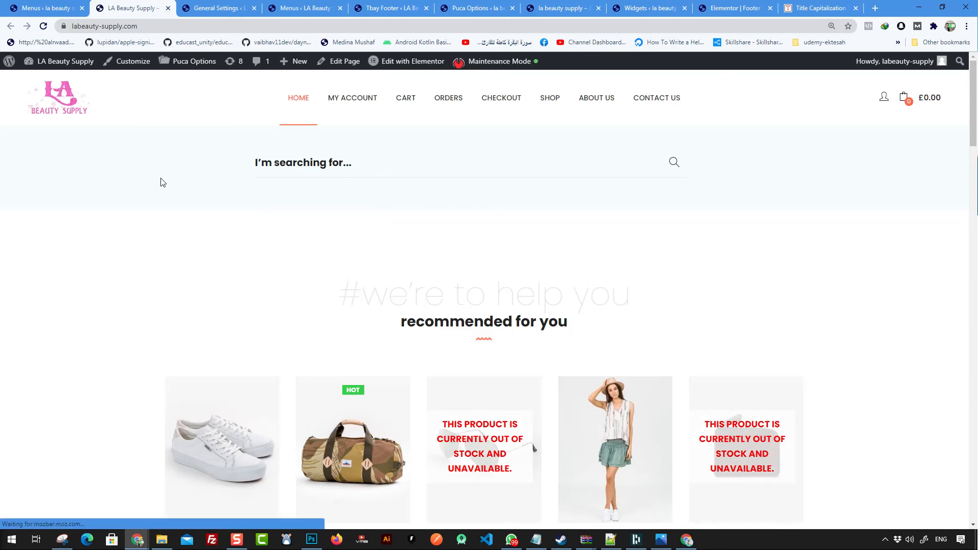
Step: Inspect the page and turn on Moto G4 mobile device emulation in DevTools
right_click(162, 182)
click(214, 366)
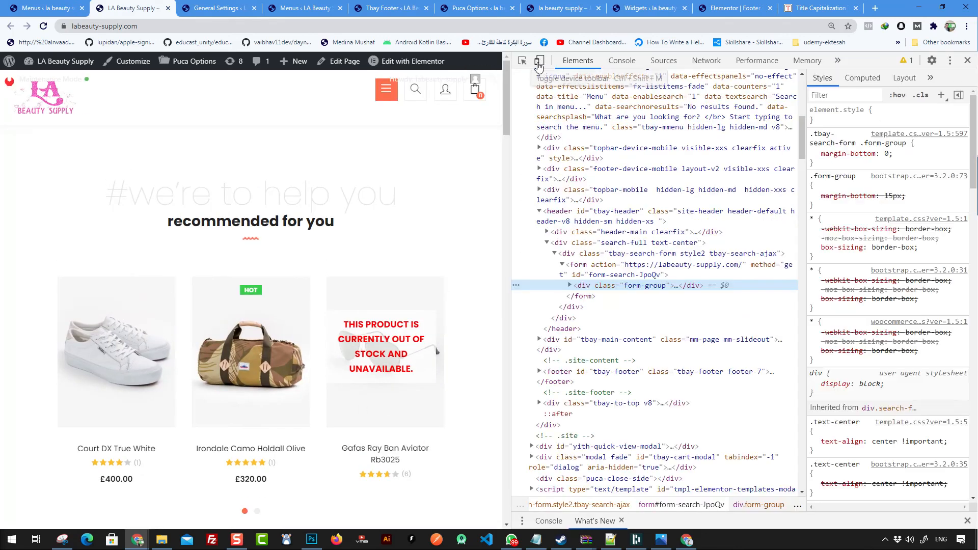
click(540, 61)
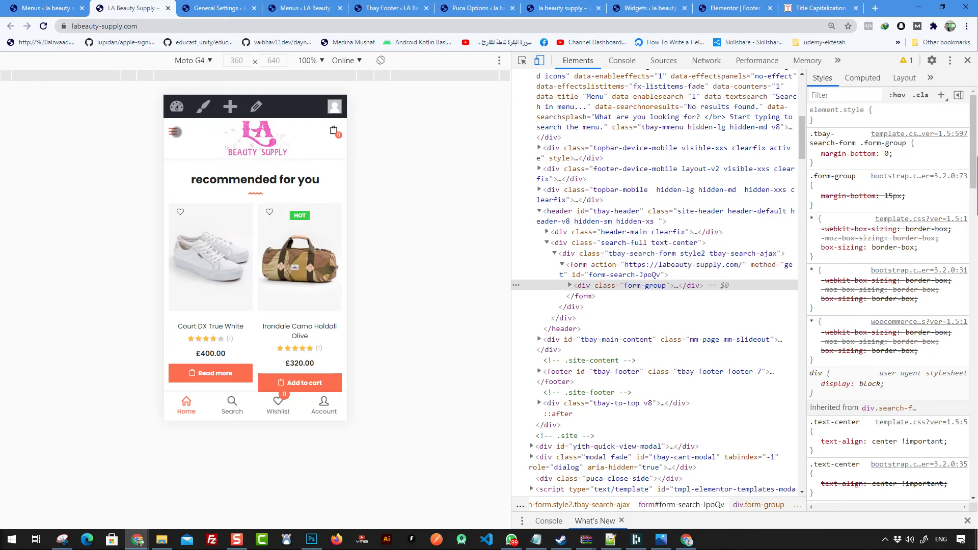
Step: Browse the mobile menu and its categories list, then go to the Home page
click(173, 131)
click(285, 168)
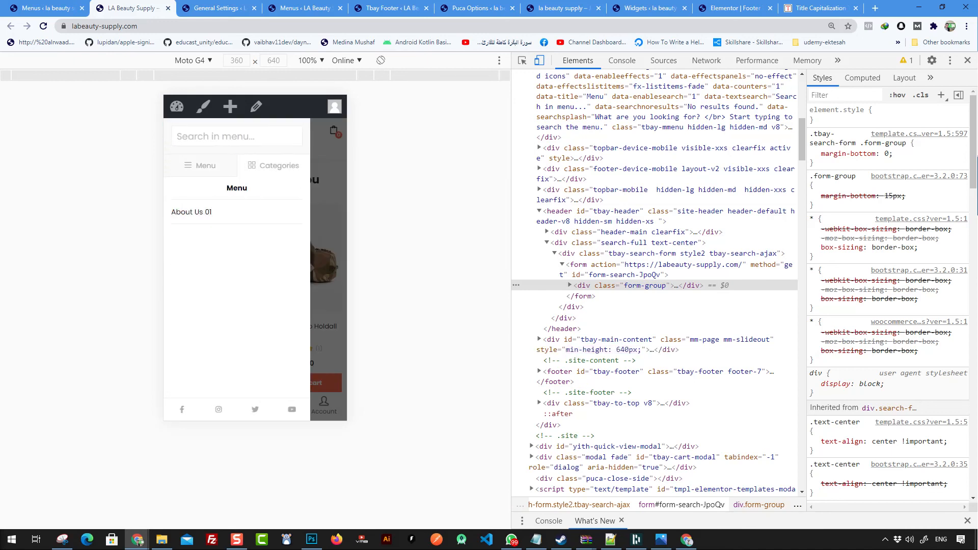
click(201, 166)
drag(205, 330, 200, 257)
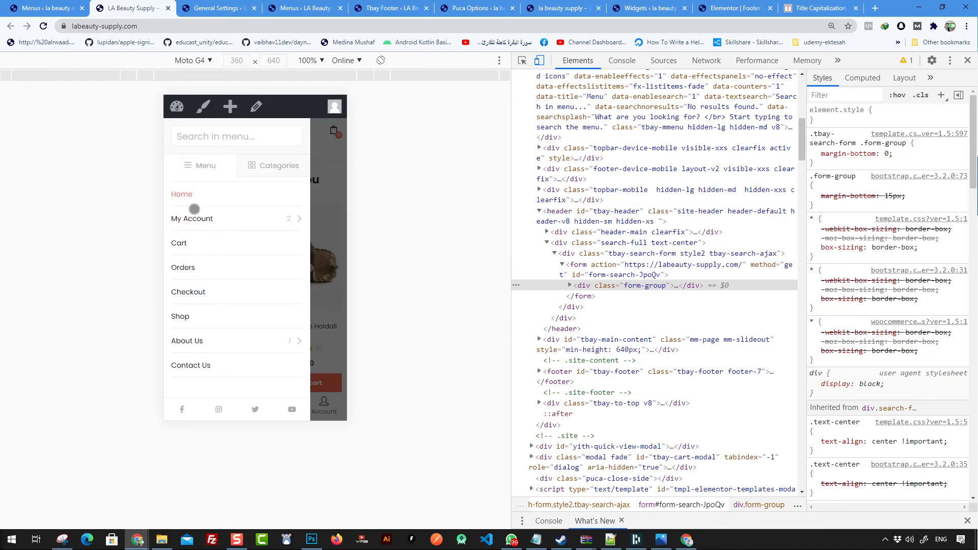
click(223, 197)
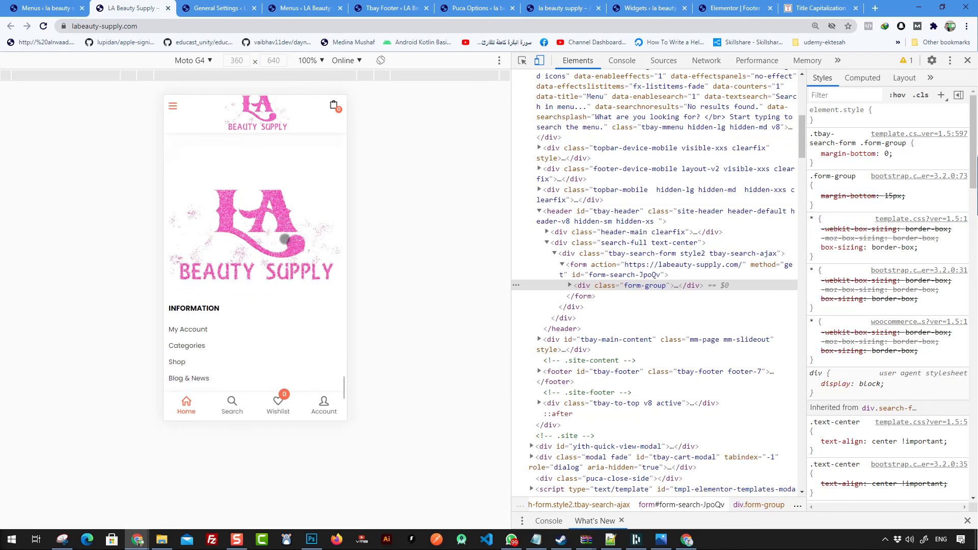
Step: Scroll the mobile page to check the pink logo in header and footer, then leave device emulation
scroll(252, 297, down, 2)
scroll(251, 297, down, 3)
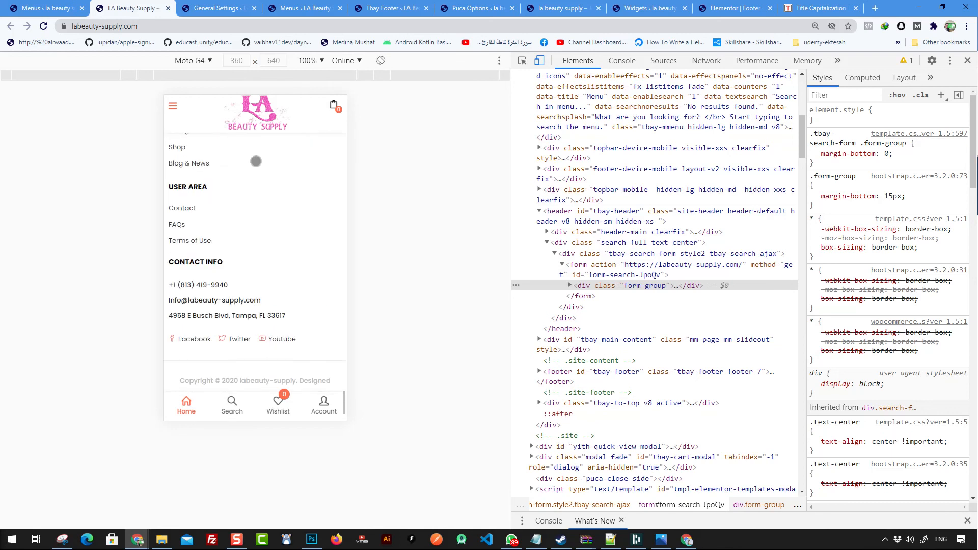
scroll(277, 268, up, 5)
scroll(287, 196, down, 5)
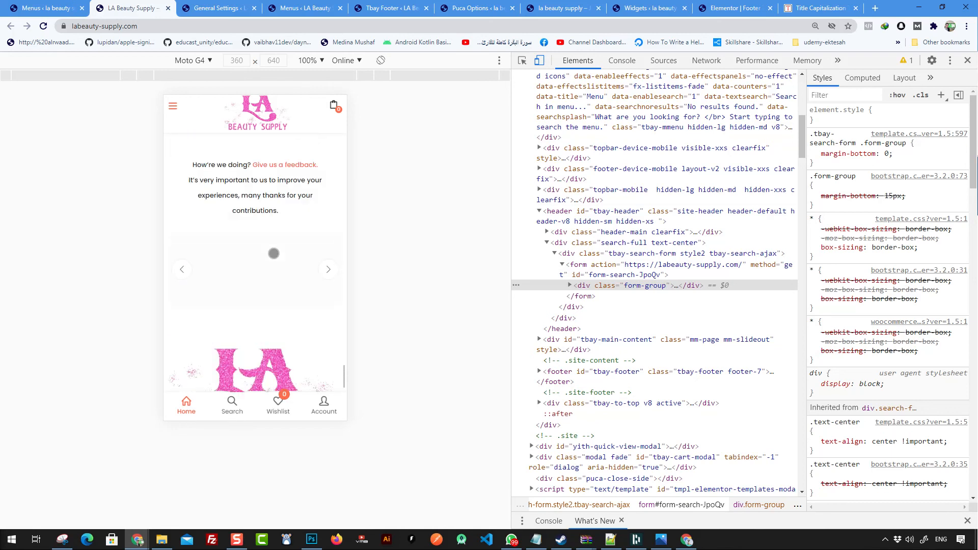
scroll(287, 196, up, 5)
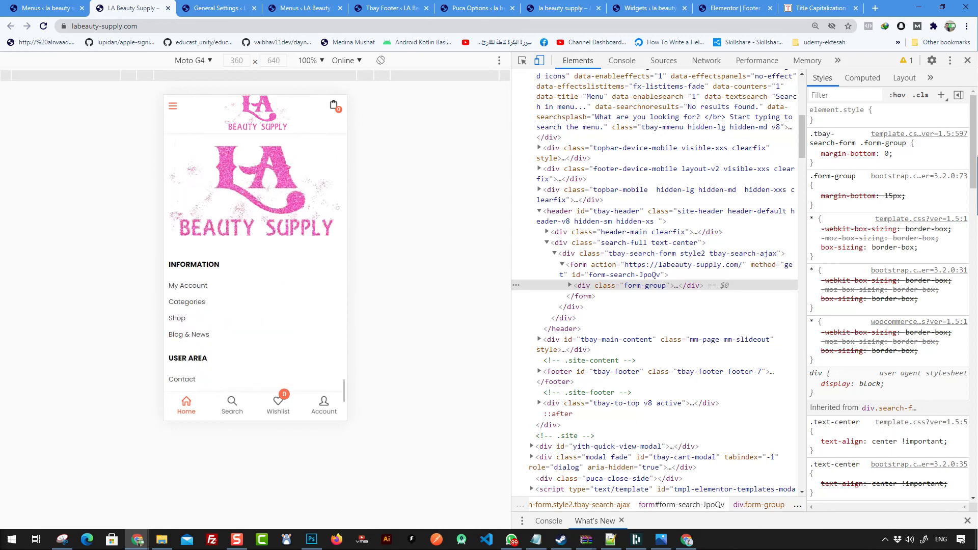
scroll(286, 196, down, 4)
scroll(255, 255, up, 5)
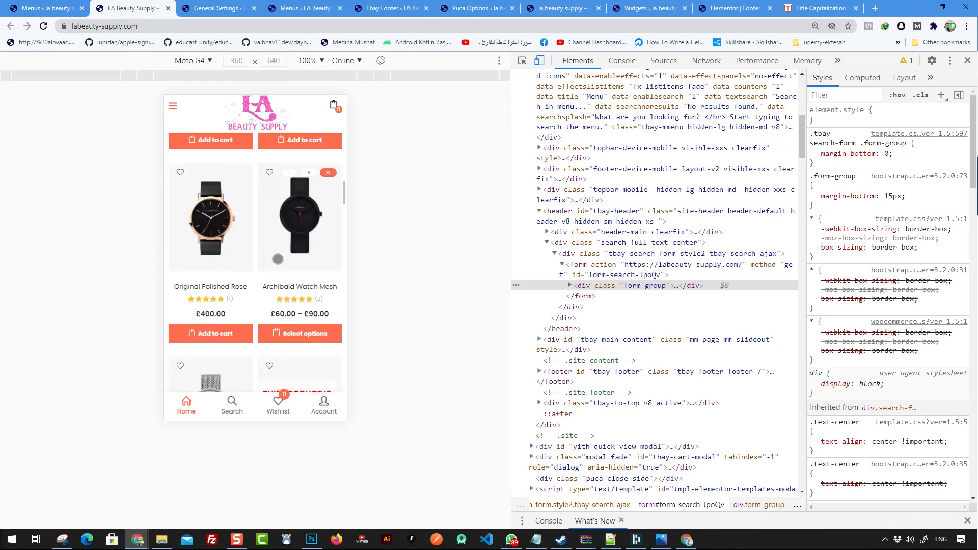
scroll(287, 305, down, 5)
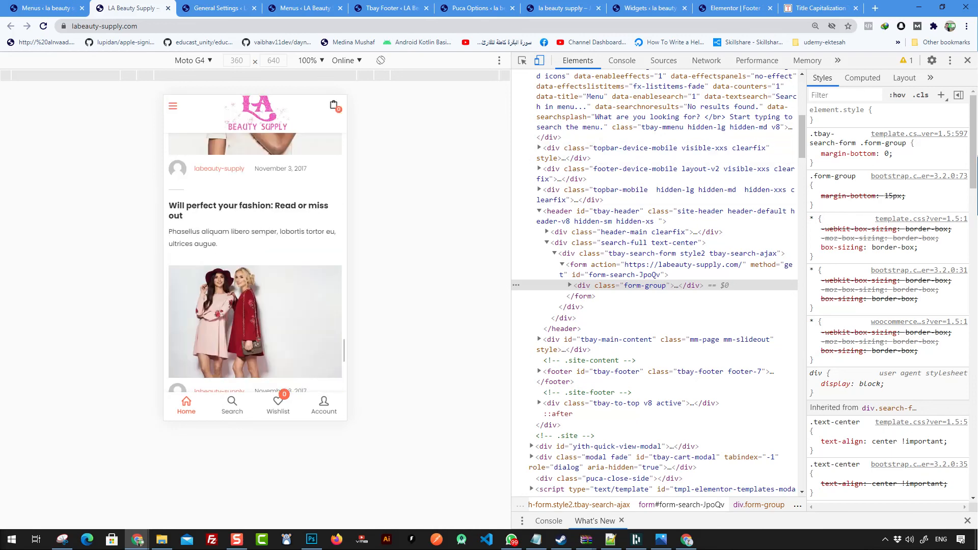
click(539, 61)
Step: Close the developer tools and scroll the desktop storefront
click(967, 61)
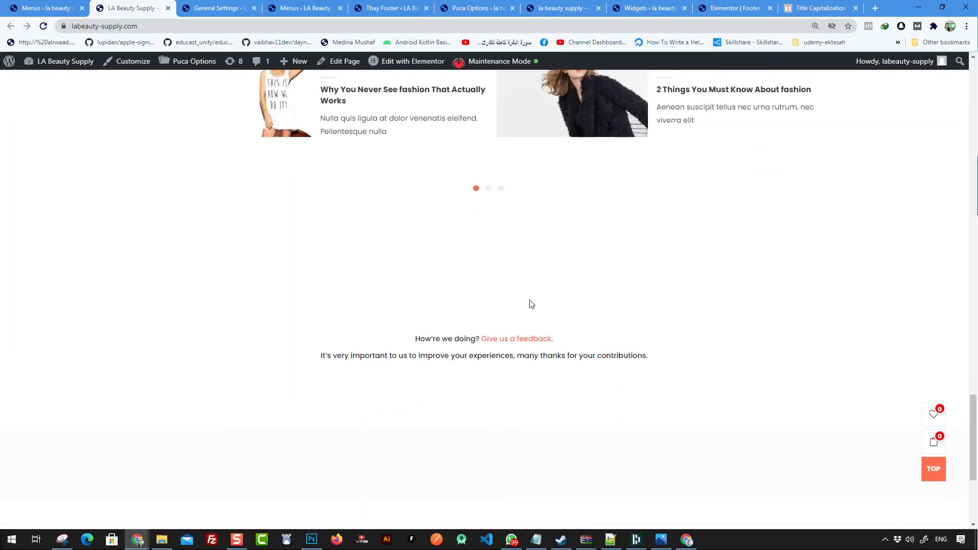
scroll(537, 304, up, 7)
scroll(537, 304, up, 10)
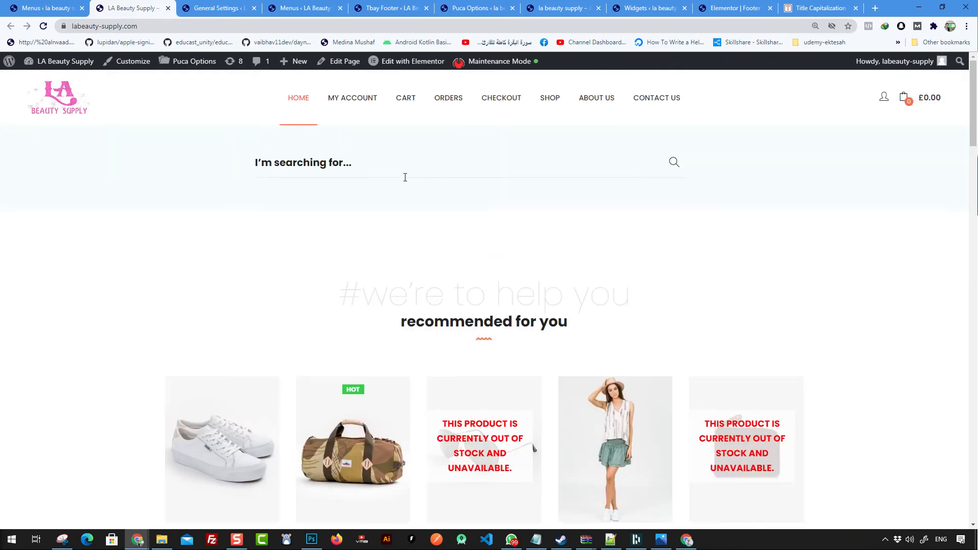
scroll(571, 261, down, 17)
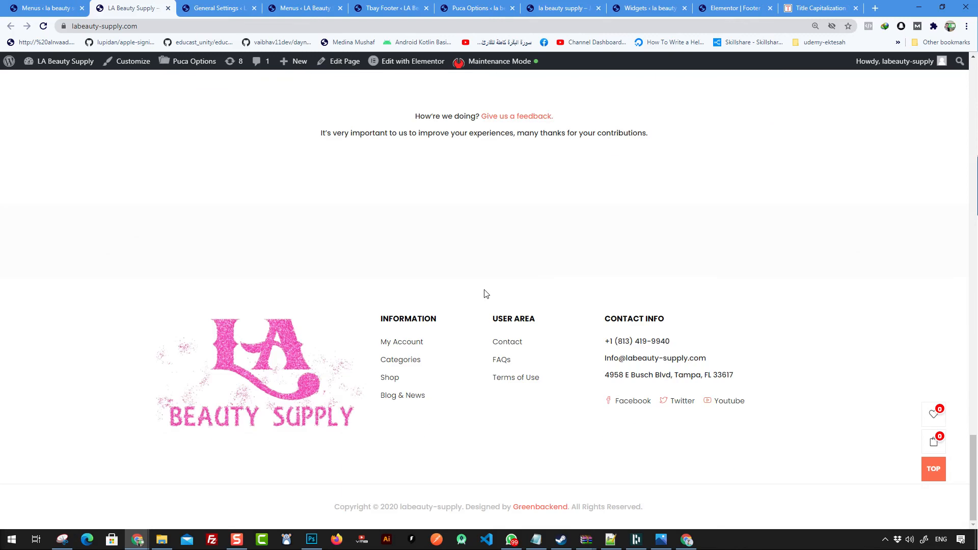
Step: Reopen DevTools, toggle the mobile device view on and off, then close DevTools again
right_click(294, 221)
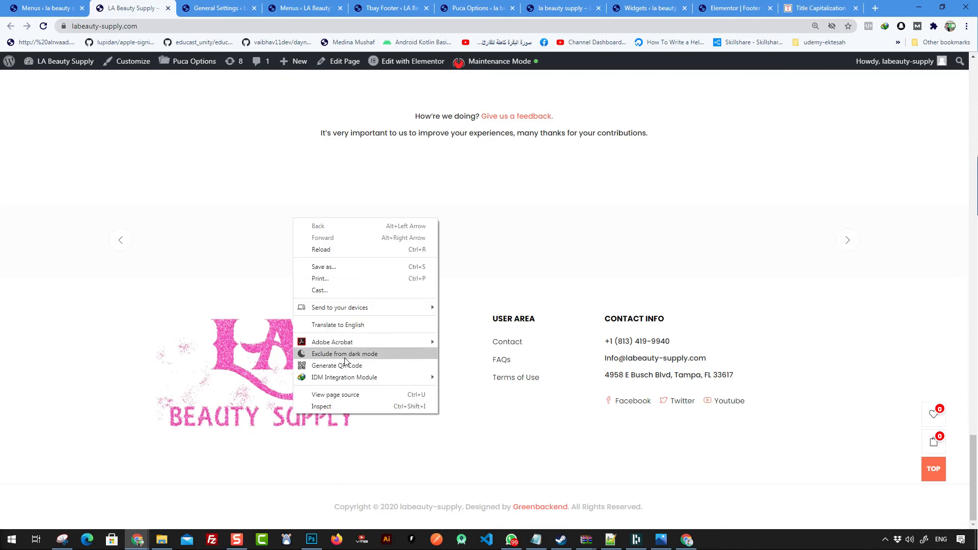
click(365, 407)
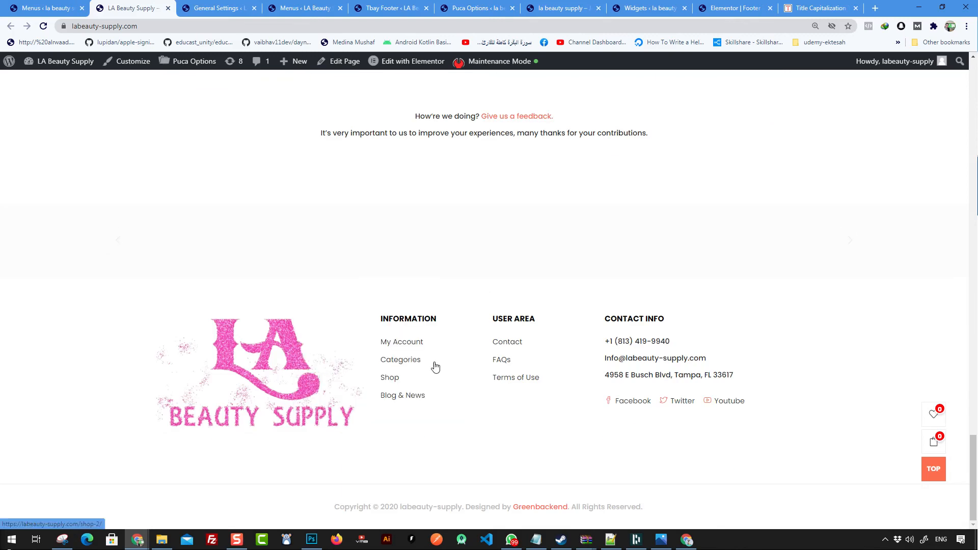
click(540, 61)
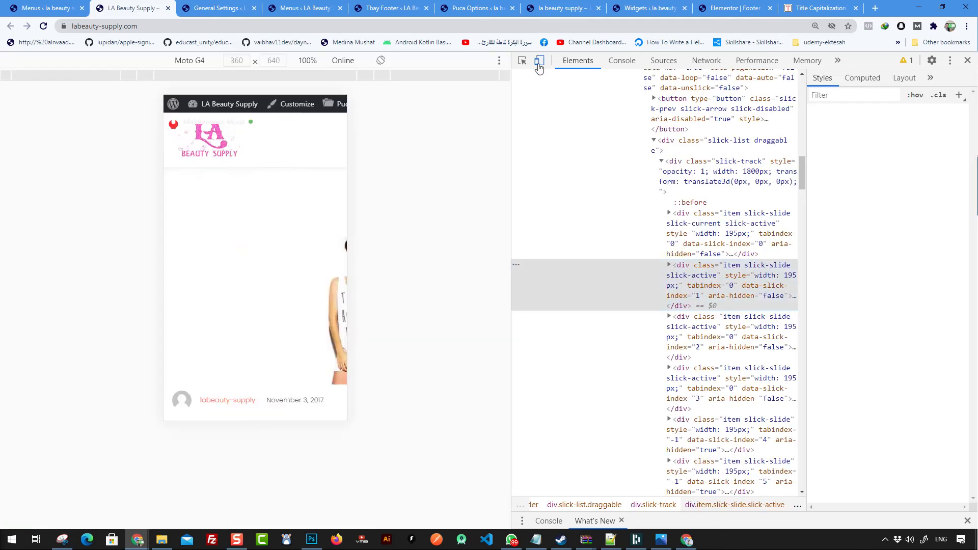
click(540, 62)
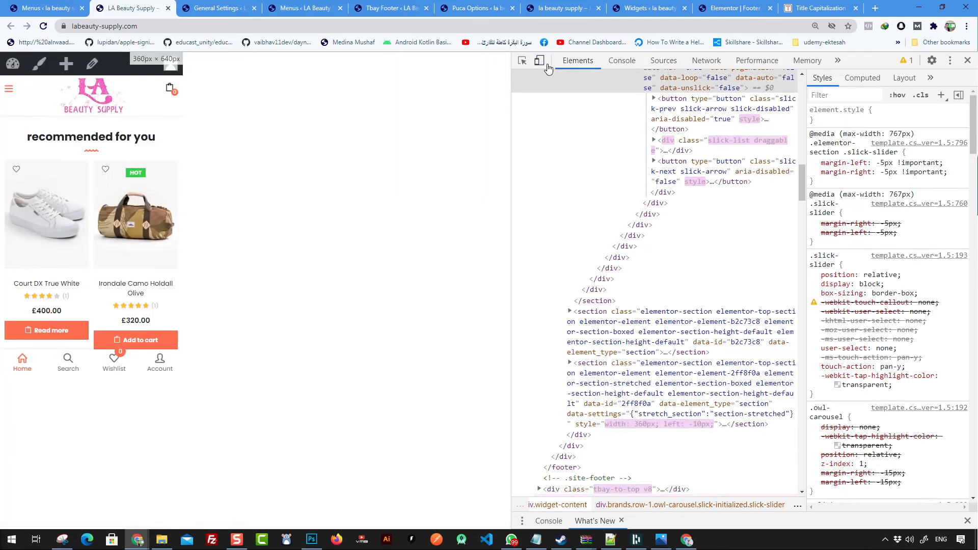
click(968, 63)
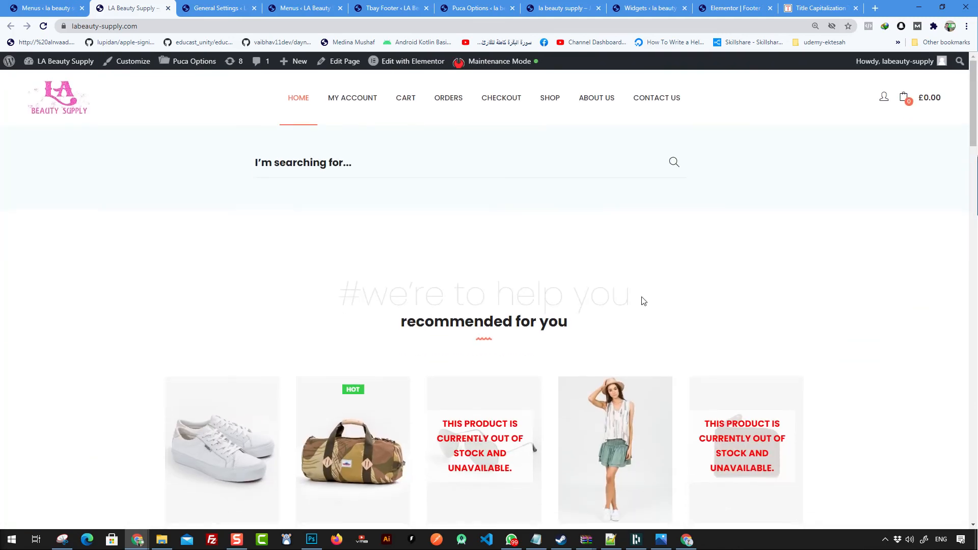
Step: Scroll through the desktop home page to confirm the pink logo in header and footer
scroll(586, 218, down, 20)
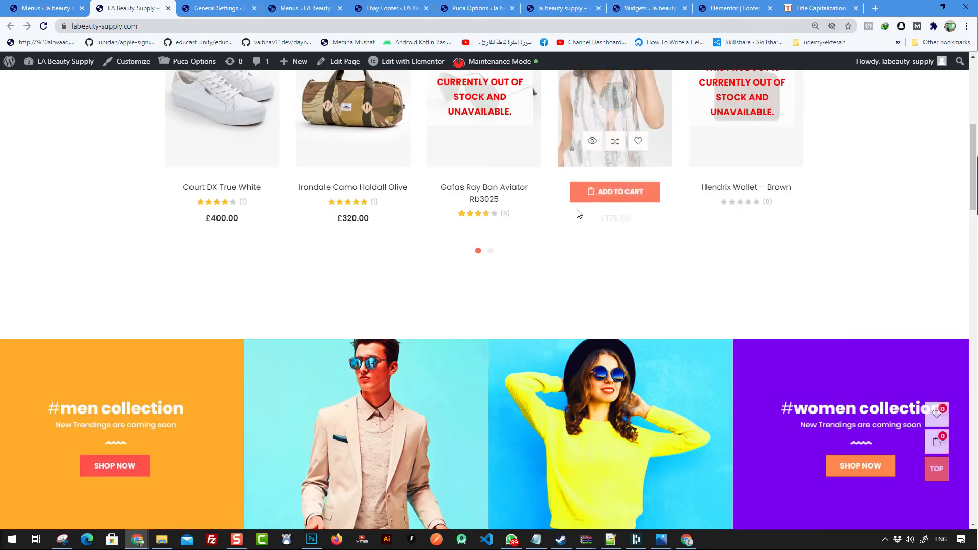
scroll(576, 224, up, 15)
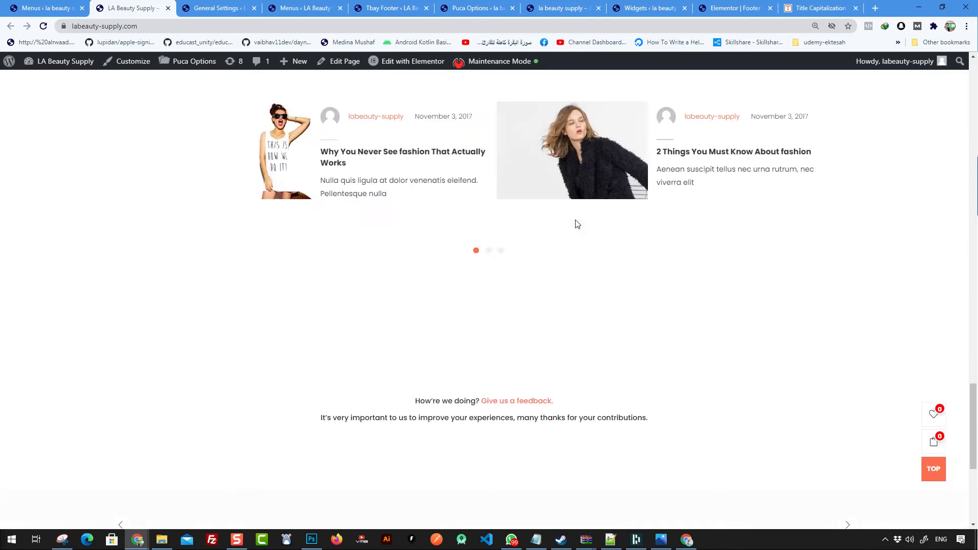
scroll(576, 223, up, 1)
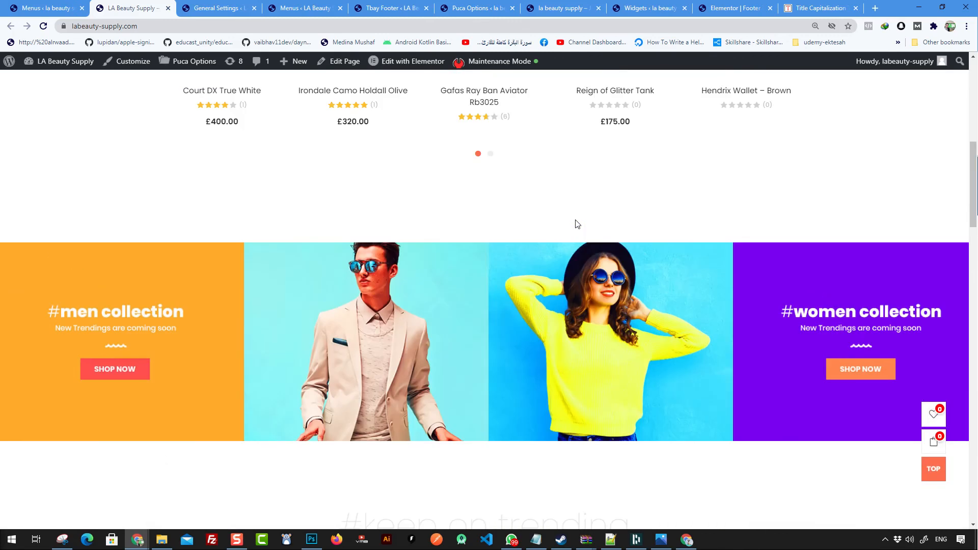
scroll(576, 223, up, 7)
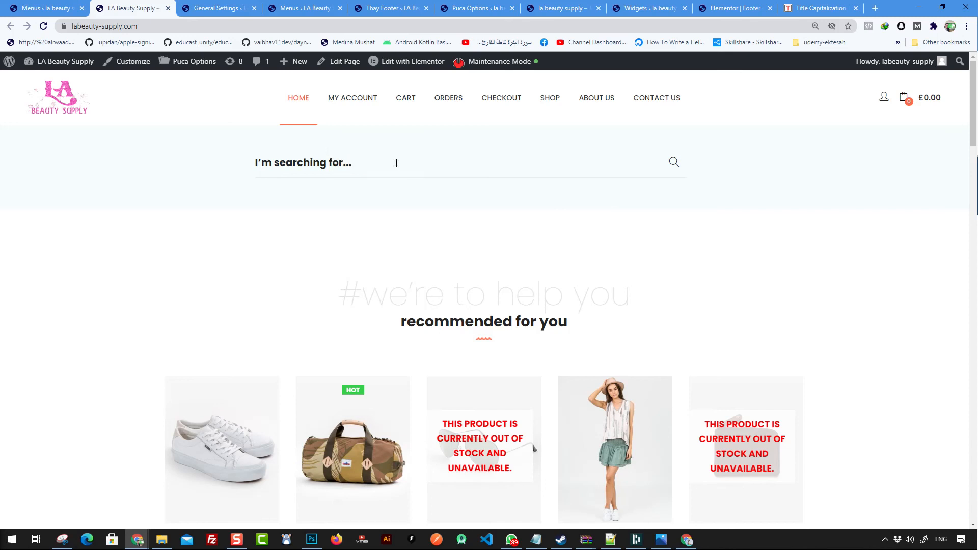
scroll(563, 214, down, 15)
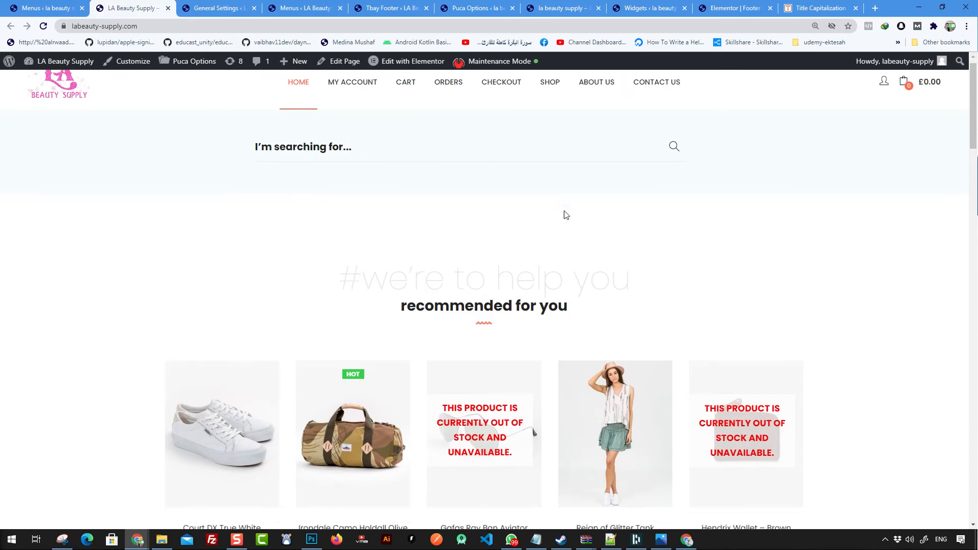
scroll(570, 271, down, 20)
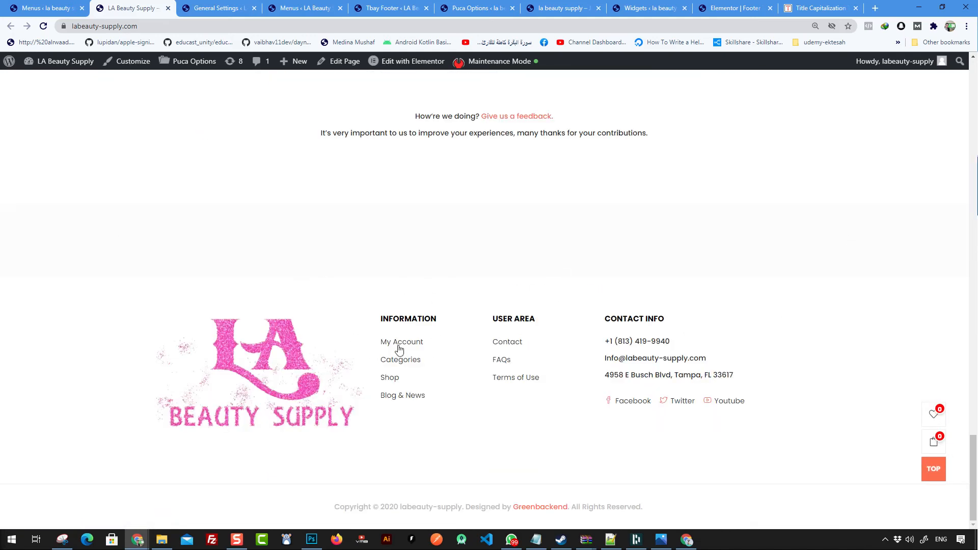
scroll(585, 392, up, 10)
scroll(587, 392, up, 15)
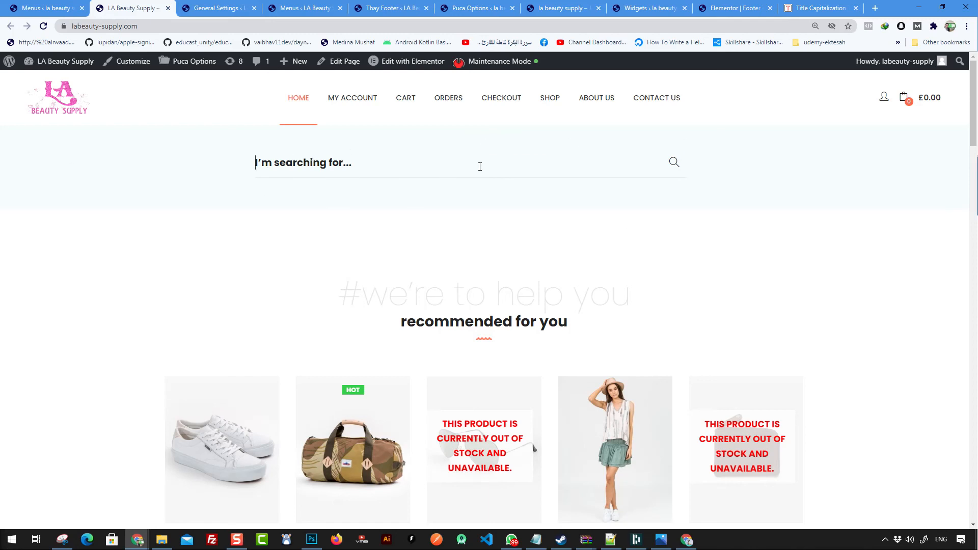
text(s)
key(BackSpace)
scroll(515, 196, down, 3)
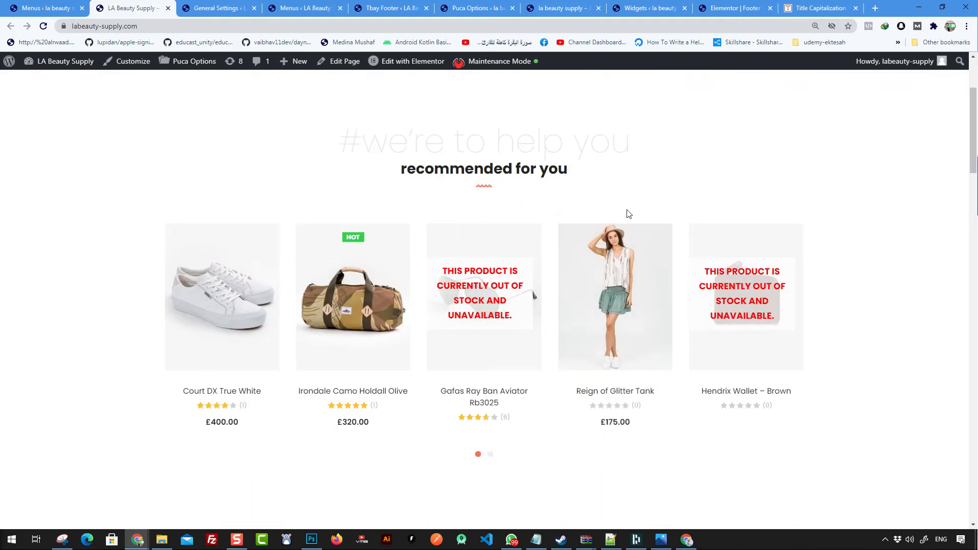
scroll(532, 356, down, 5)
scroll(530, 345, up, 6)
scroll(484, 254, down, 3)
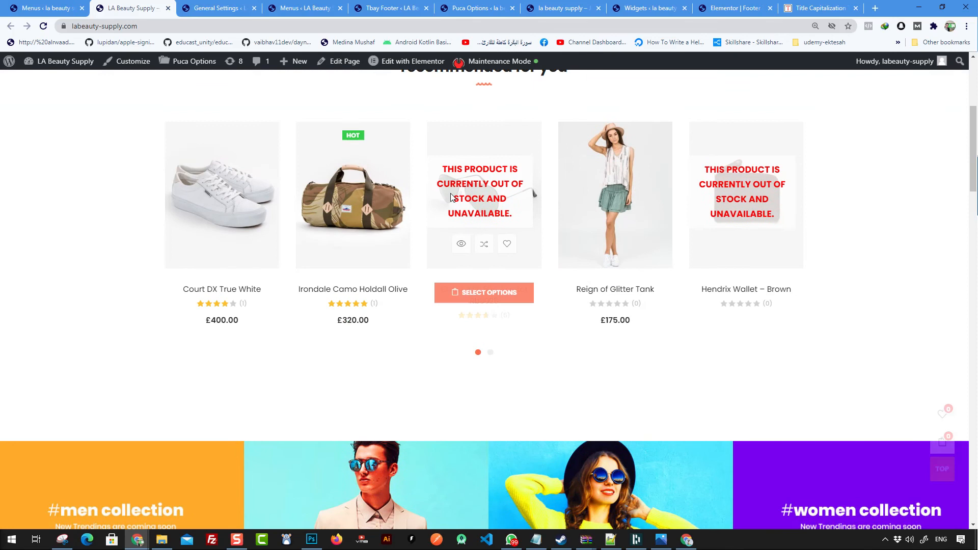
scroll(451, 198, up, 2)
drag(364, 143, 587, 148)
scroll(600, 241, down, 4)
scroll(601, 242, up, 4)
scroll(448, 175, up, 2)
click(401, 191)
scroll(377, 178, down, 2)
drag(345, 164, 687, 370)
scroll(677, 371, down, 2)
scroll(677, 372, down, 8)
scroll(660, 204, down, 4)
drag(375, 114, 652, 267)
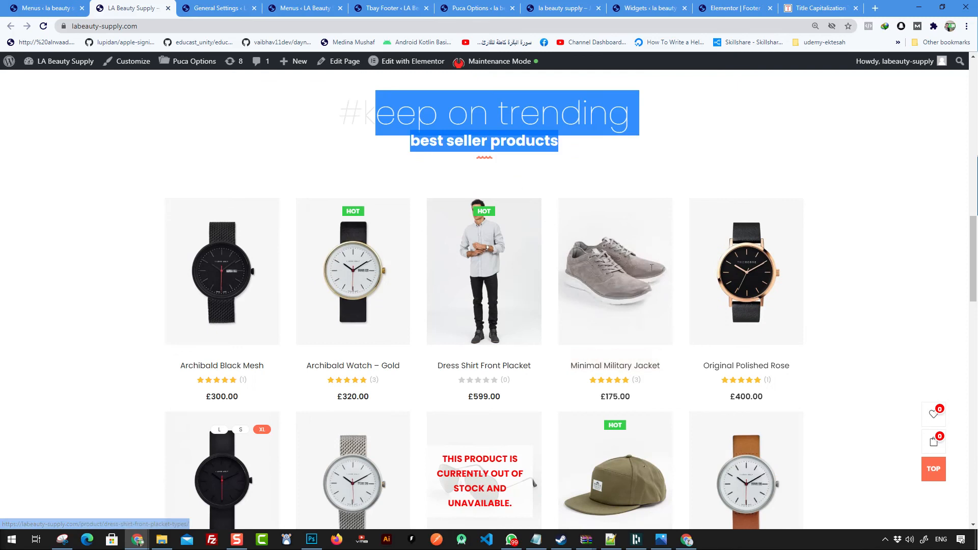
scroll(651, 268, down, 10)
drag(451, 199, 711, 459)
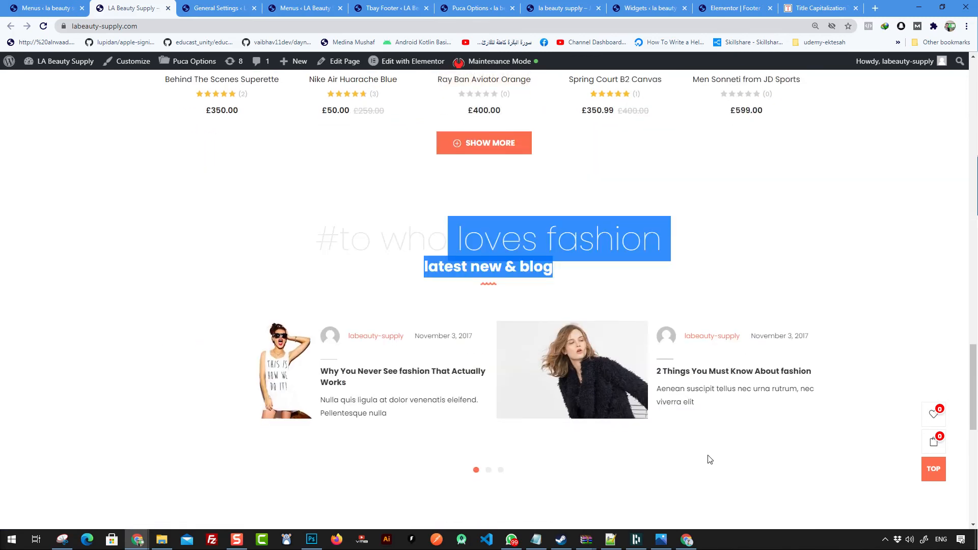
scroll(712, 459, down, 9)
drag(421, 152, 590, 337)
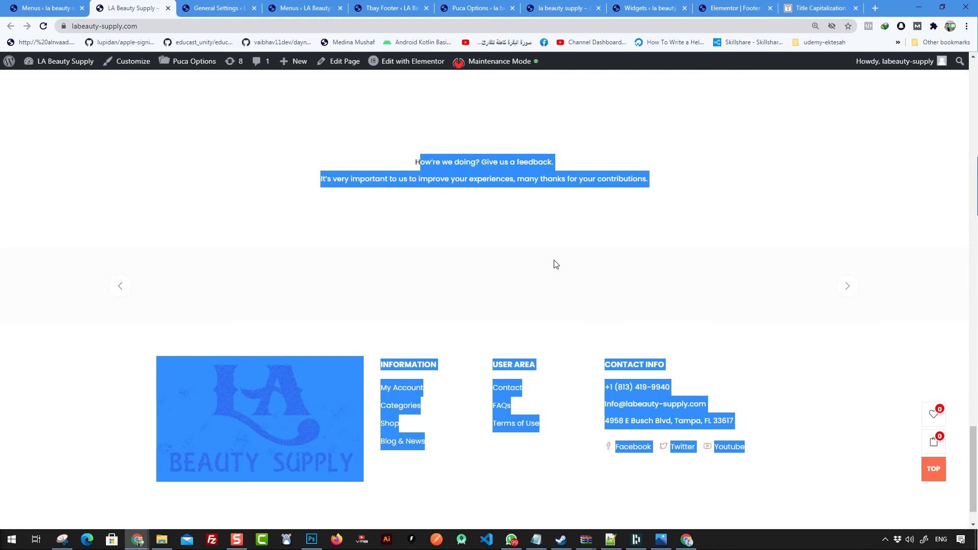
click(407, 160)
scroll(670, 409, down, 1)
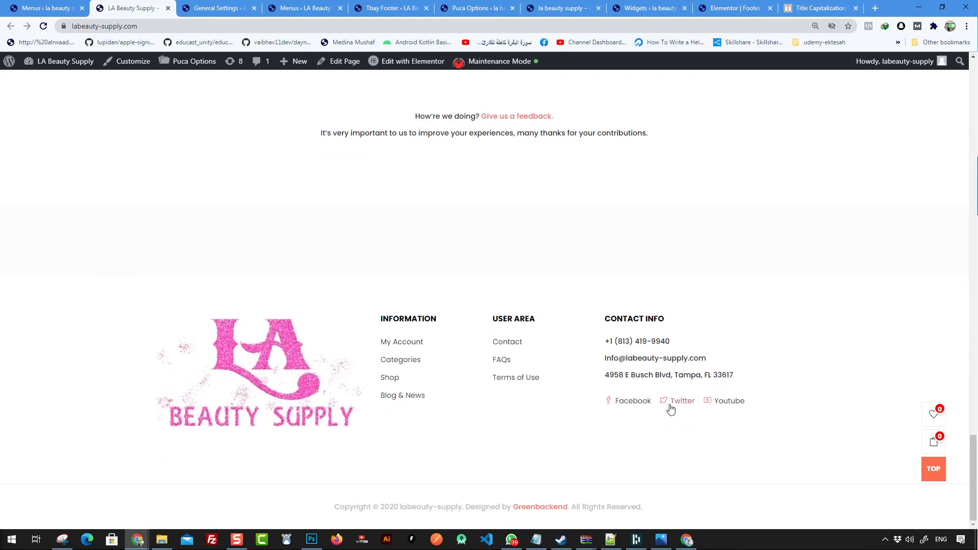
scroll(432, 349, up, 20)
scroll(389, 294, up, 10)
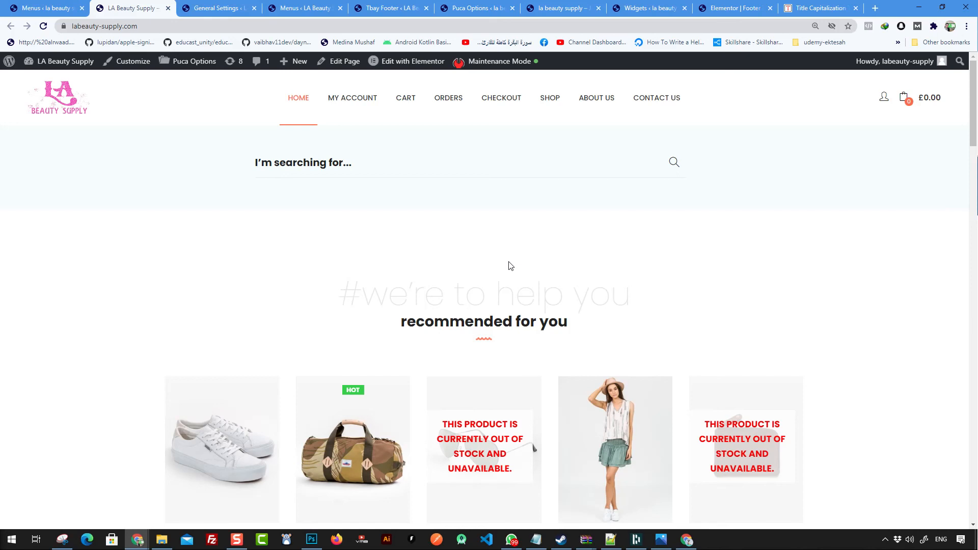
scroll(442, 272, down, 3)
drag(342, 142, 580, 174)
click(576, 173)
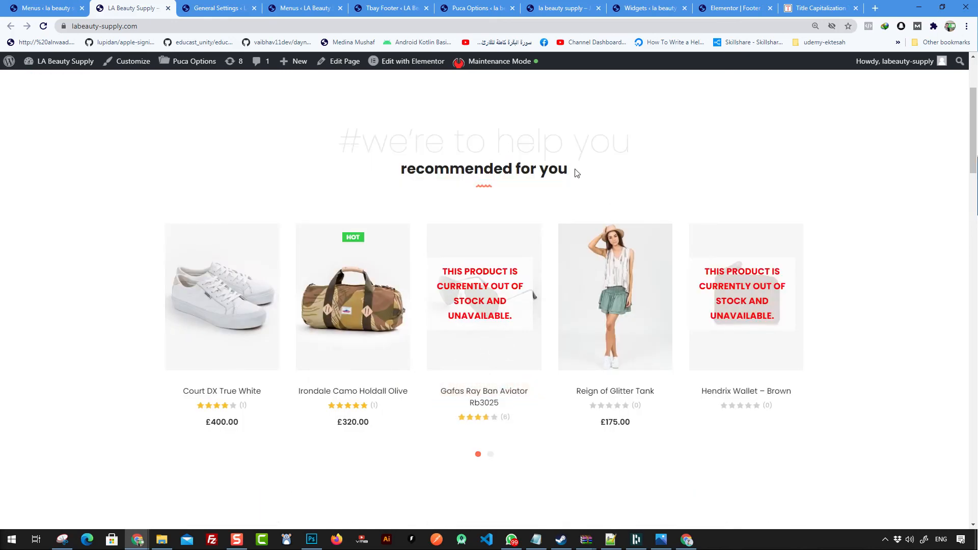